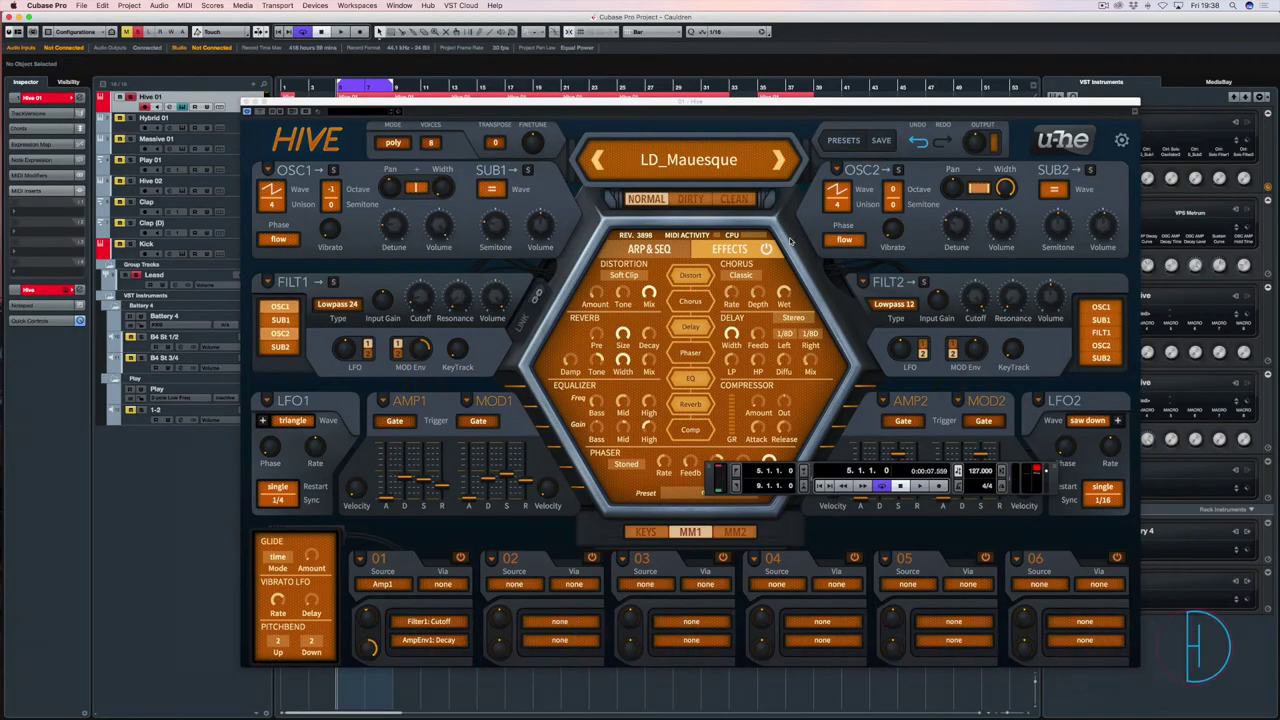
Bring up the MixConsole with F3 behind the Hive window showing the LD_Mauesque preset
{"action": "key", "text": "F3"}
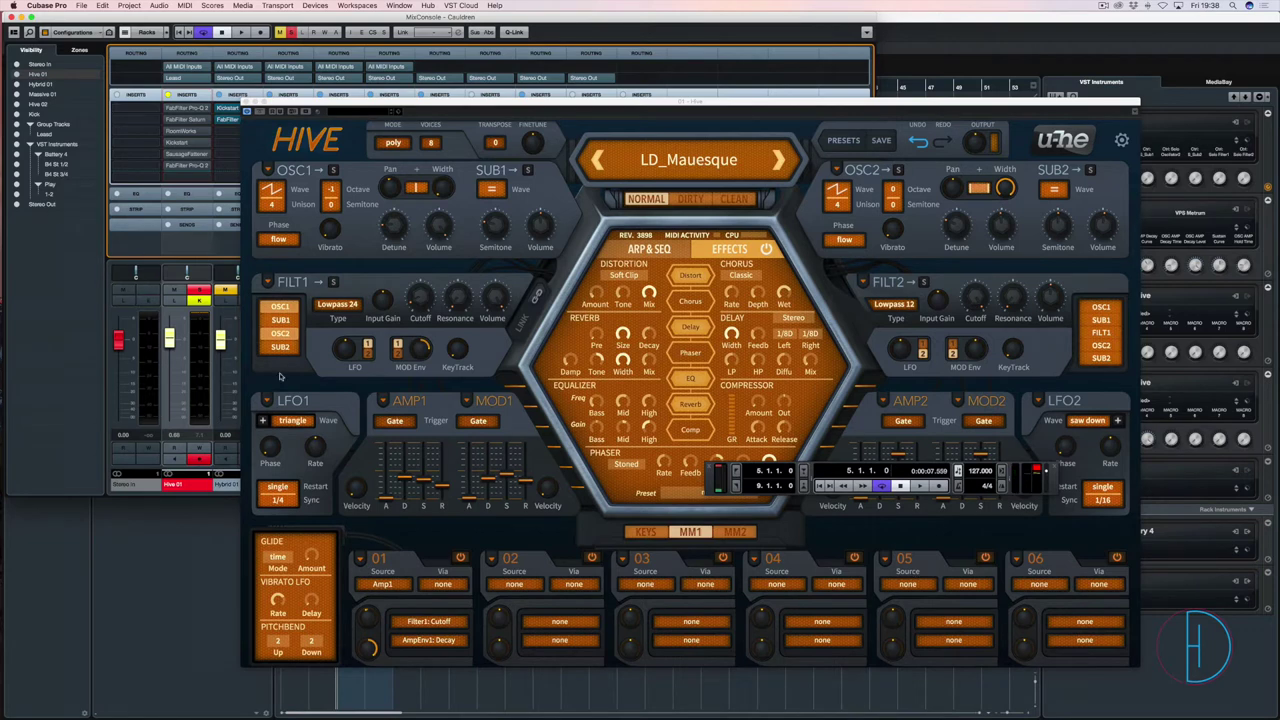
Switch back to the Project window and play the LD_Mauesque lead through once before stopping
{"action": "key", "text": "F3"}
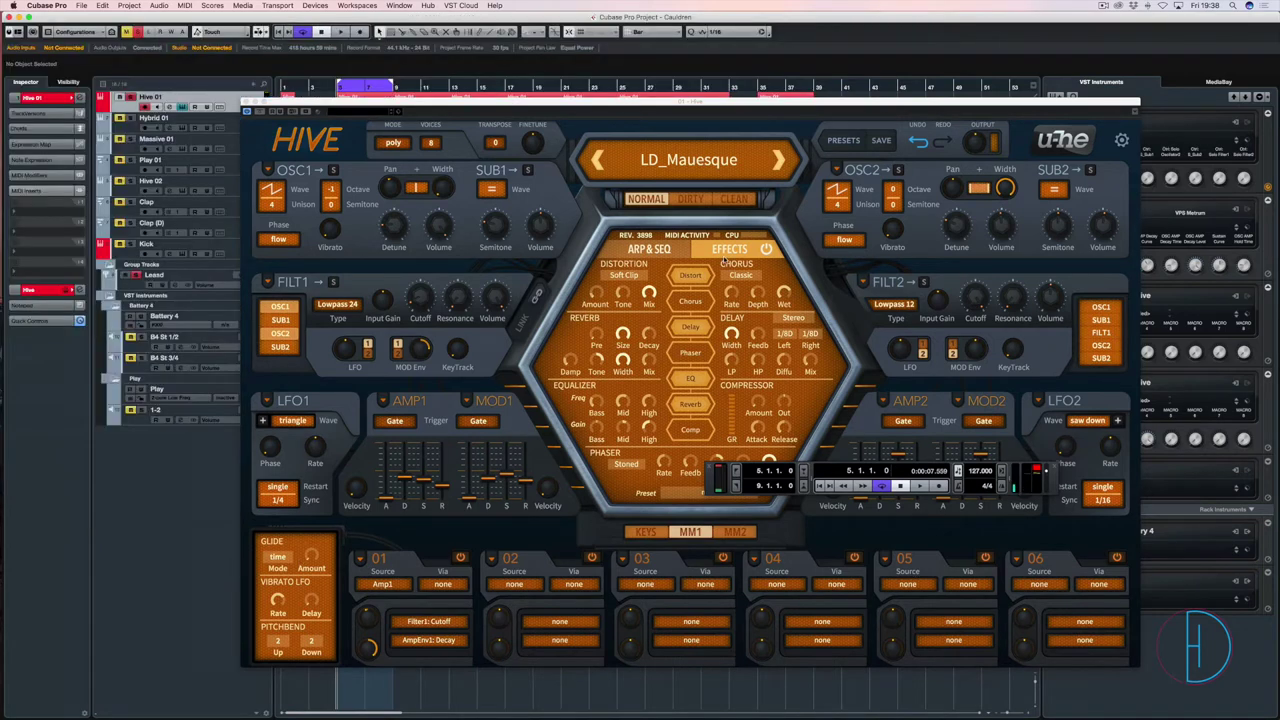
{"action": "key", "text": "space"}
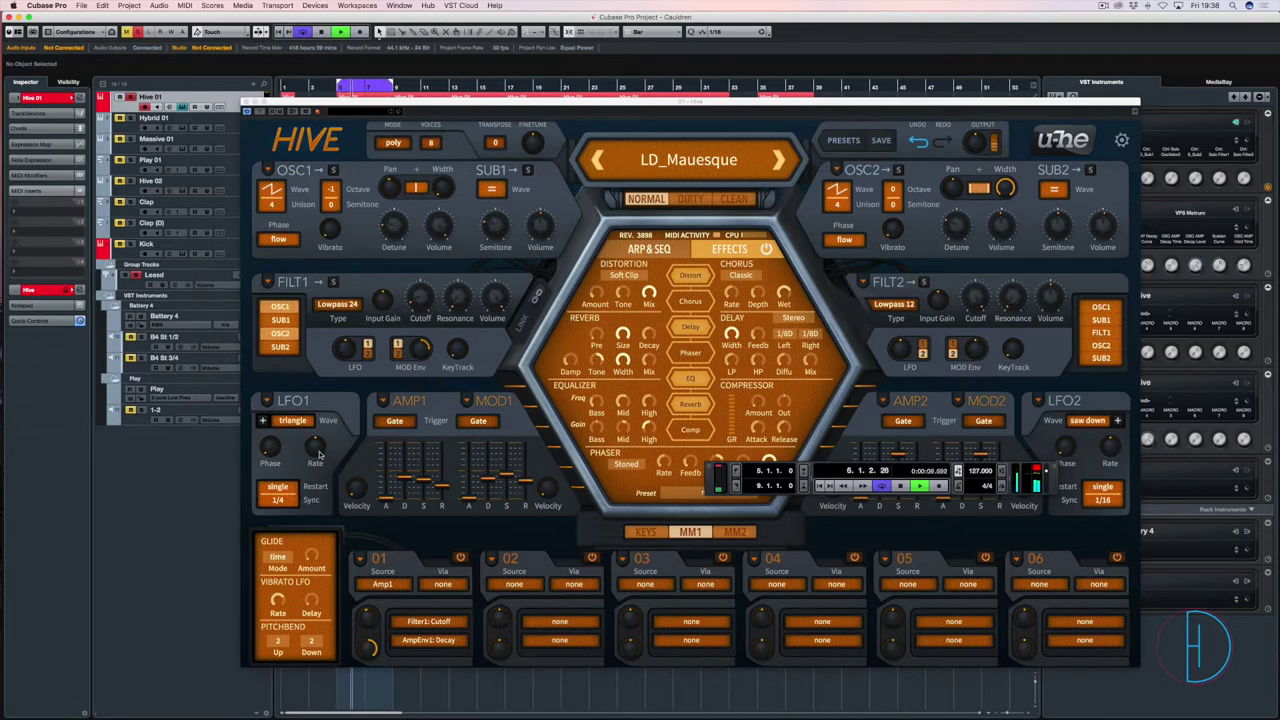
{"action": "key", "text": "space"}
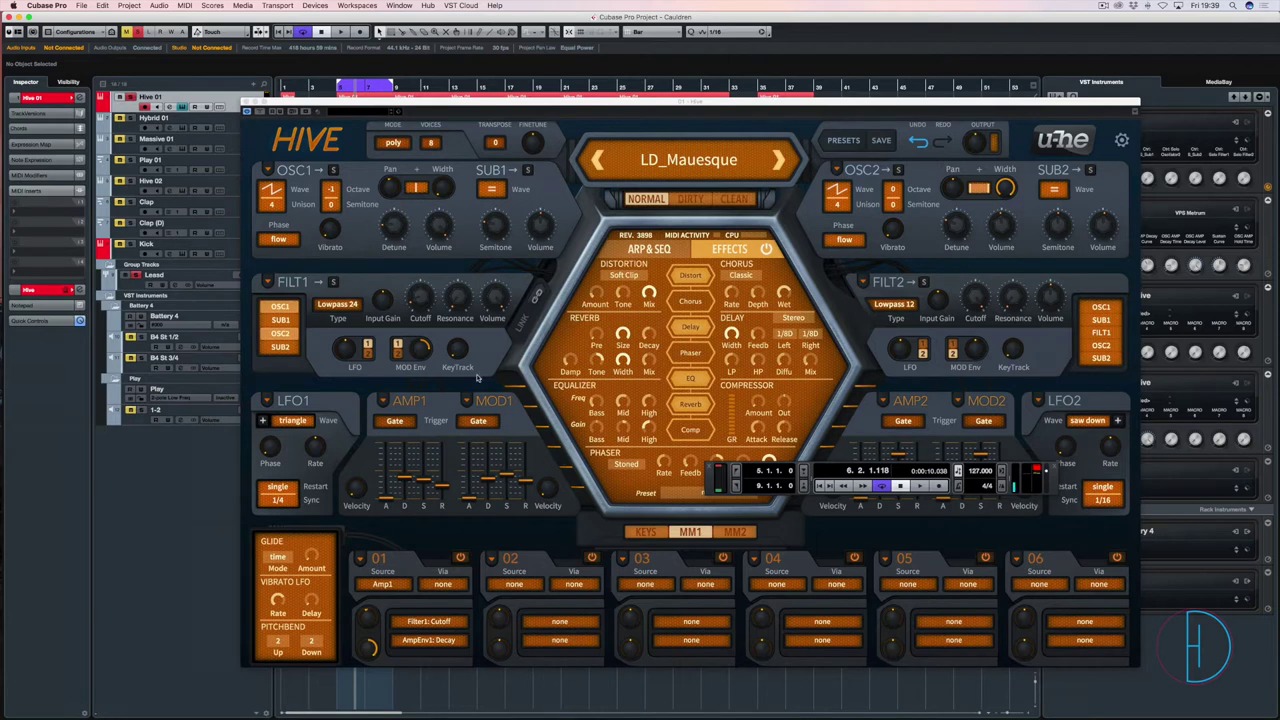
Lower Hive's MOD1 Decay fader to 37.00 while the loop plays
{"action": "key", "text": "space"}
{"action": "mouse_move", "coordinate": [487, 484]}
{"action": "left_mouse_down"}
{"action": "mouse_move", "coordinate": [489, 468]}
{"action": "mouse_move", "coordinate": [492, 481]}
{"action": "left_mouse_up"}
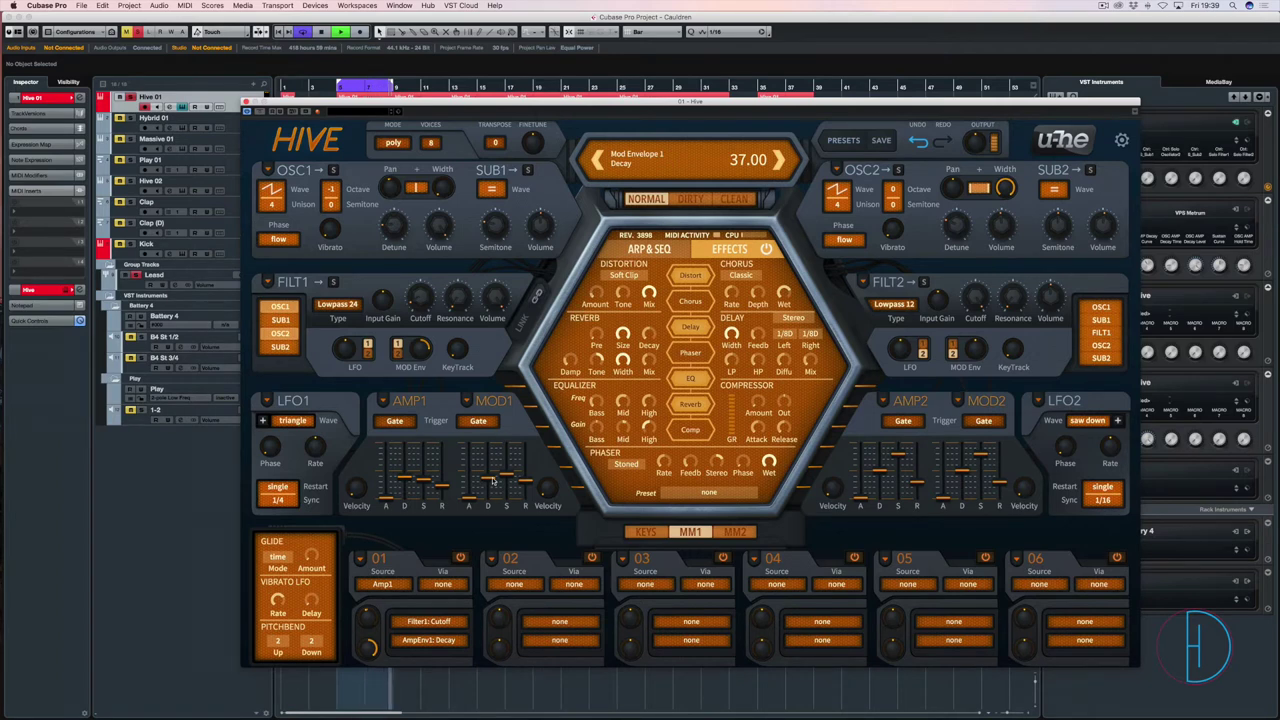
{"action": "key", "text": "space"}
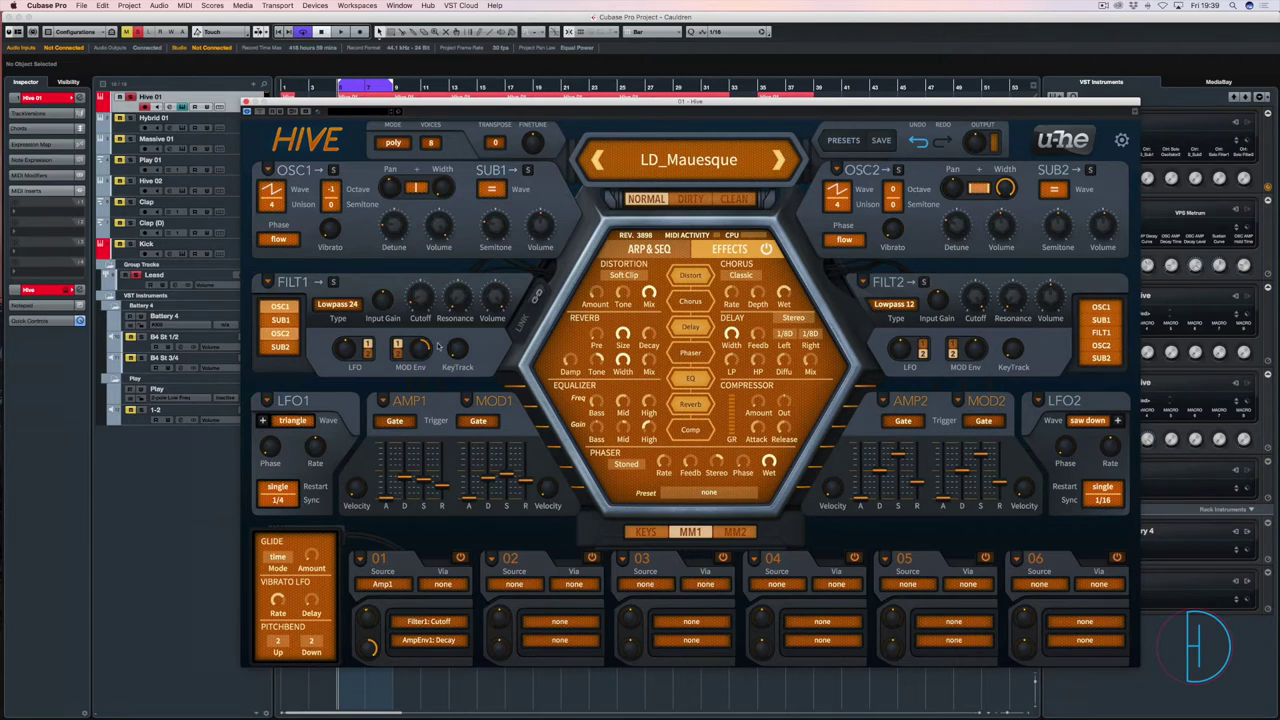
During playback, drop the FILT1 MOD Env depth to 10, then raise it to 52
{"action": "key", "text": "space"}
{"action": "mouse_move", "coordinate": [420, 355]}
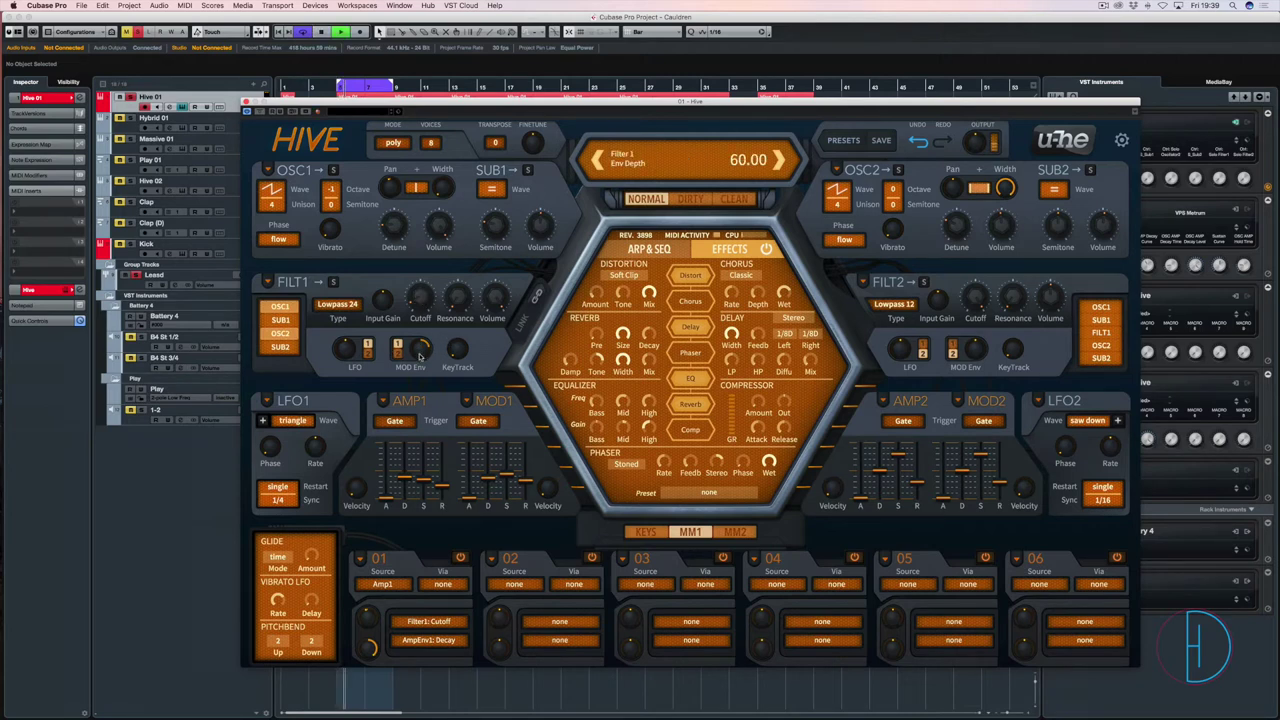
{"action": "left_click_drag", "start_coordinate": [420, 355], "coordinate": [421, 372]}
{"action": "left_click_drag", "start_coordinate": [421, 372], "coordinate": [424, 343]}
{"action": "key", "text": "space"}
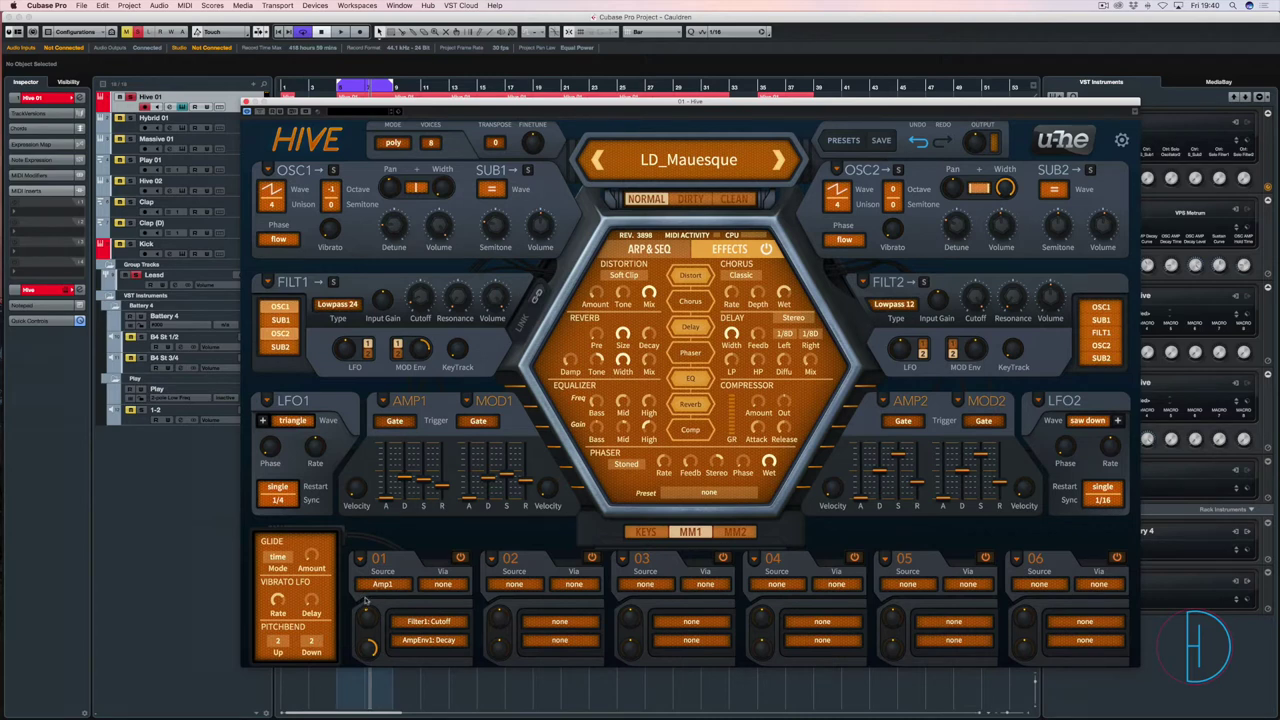
A/B mod matrix slot 01 on and off during playback, leaving it switched on
{"action": "key", "text": "space"}
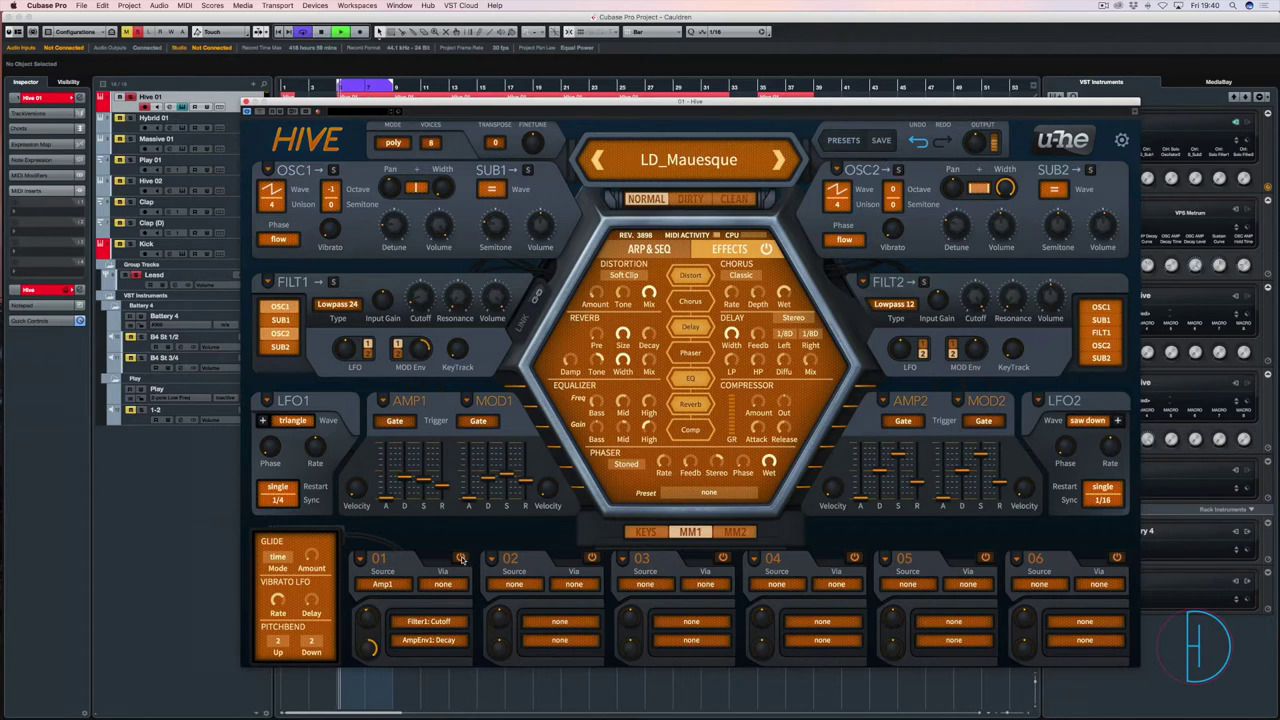
{"action": "mouse_move", "coordinate": [460, 558]}
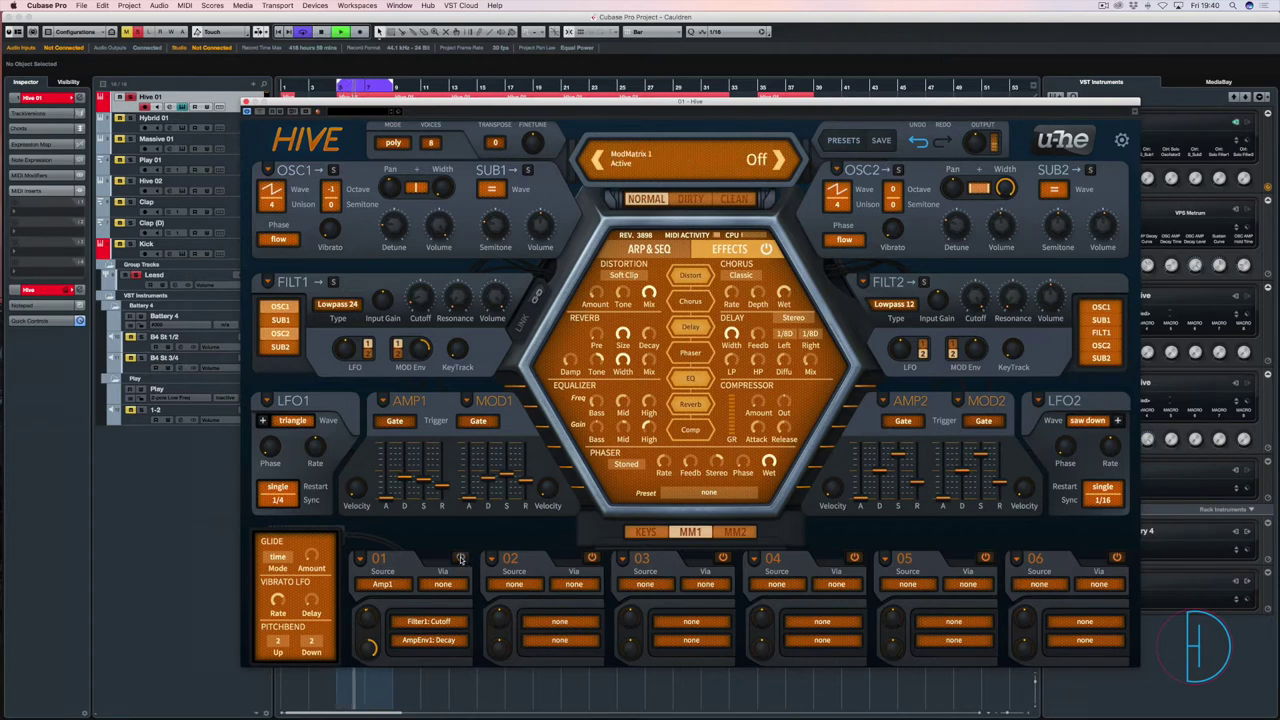
{"action": "left_click", "coordinate": [460, 558]}
{"action": "left_click", "coordinate": [460, 558]}
{"action": "left_click", "coordinate": [460, 558]}
{"action": "key", "text": "space"}
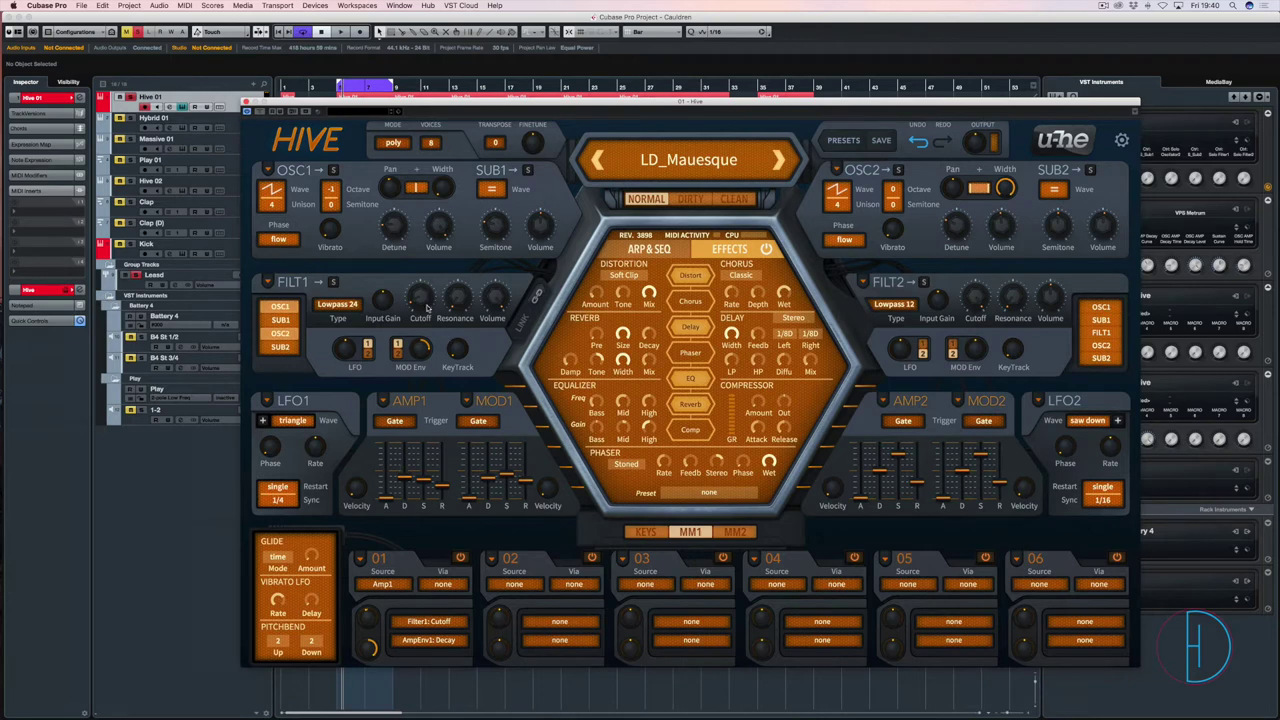
Sweep the FILT1 Cutoff knob up to 134 and back down to about 38 while playing
{"action": "mouse_move", "coordinate": [421, 311]}
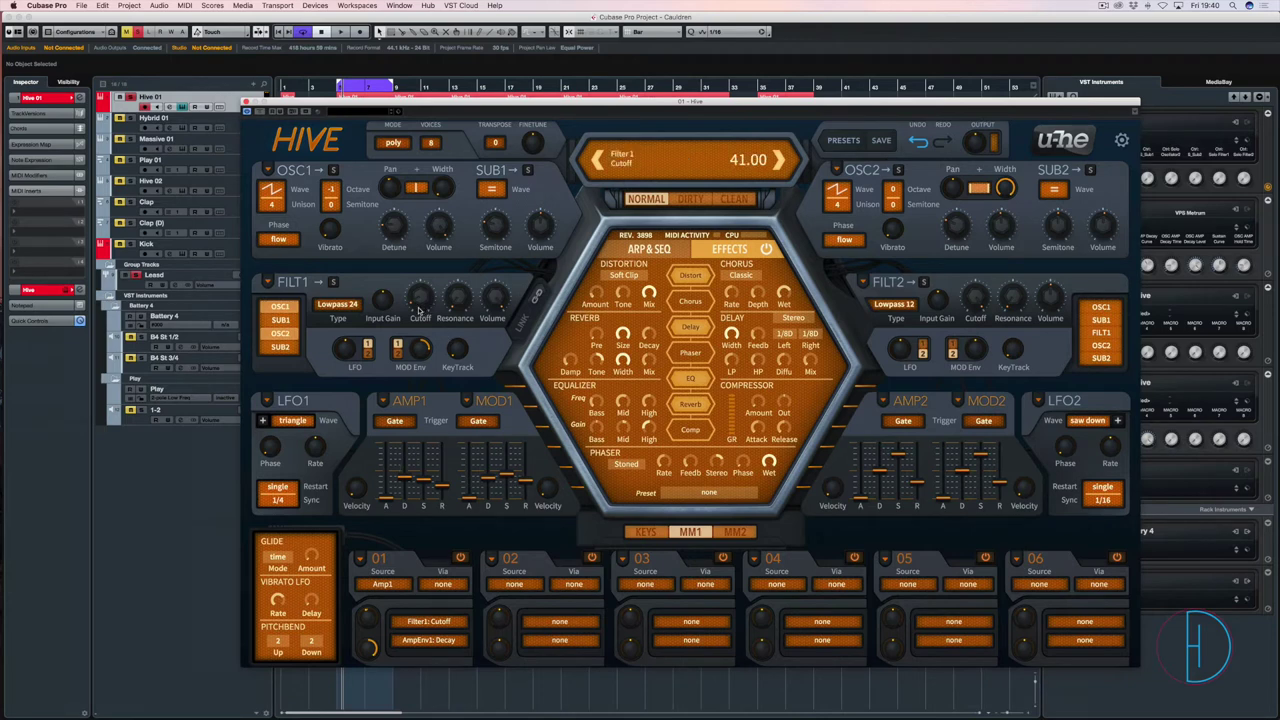
{"action": "key", "text": "space"}
{"action": "mouse_move", "coordinate": [414, 304]}
{"action": "left_mouse_down"}
{"action": "mouse_move", "coordinate": [412, 136]}
{"action": "mouse_move", "coordinate": [428, 311]}
{"action": "left_mouse_up"}
{"action": "key", "text": "space"}
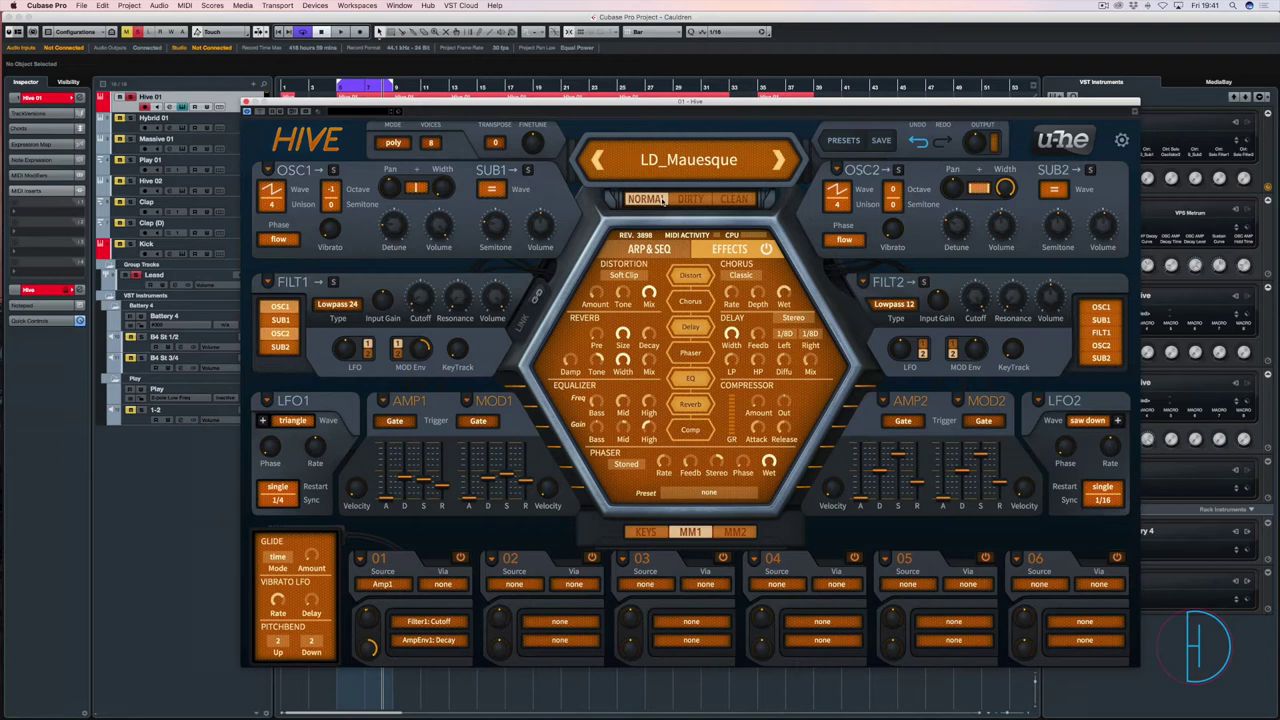
Switch Hive's quality to CLEAN, back to NORMAL, and restart the loop
{"action": "left_click", "coordinate": [735, 199]}
{"action": "left_click", "coordinate": [636, 199]}
{"action": "key", "text": "space"}
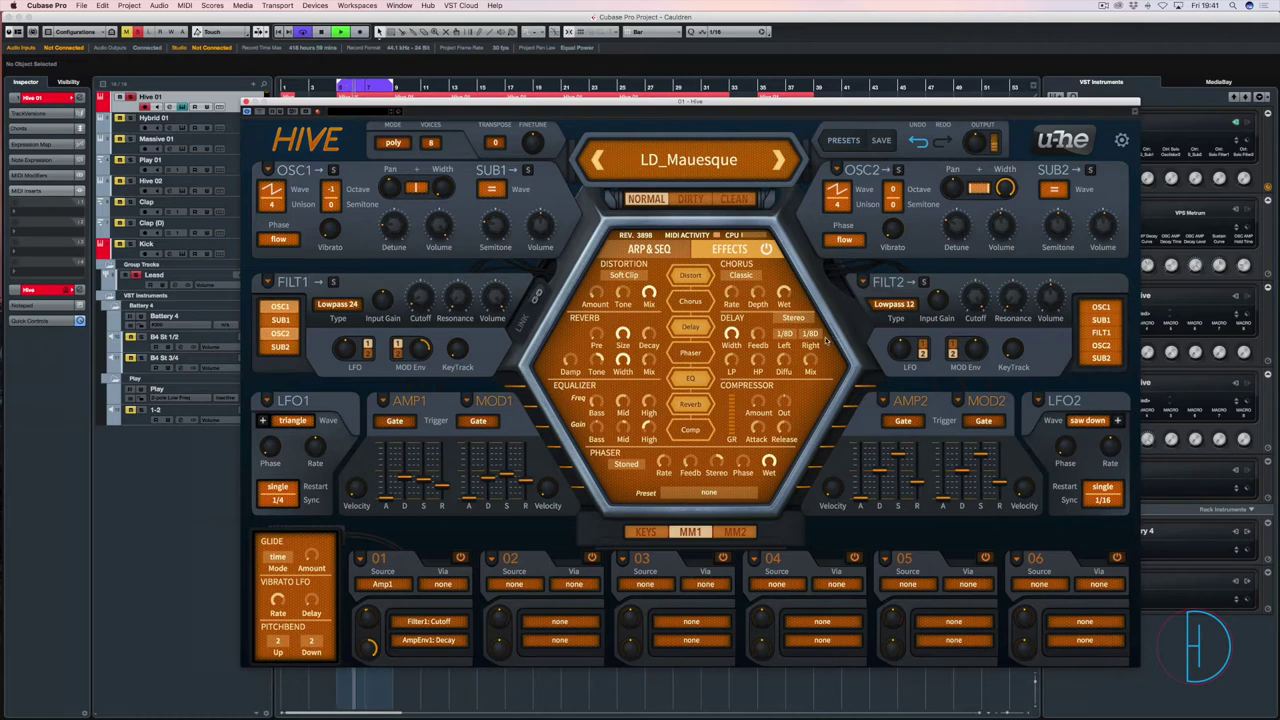
Stop the transport, leaving the Hive patch untouched
{"action": "key", "text": "space"}
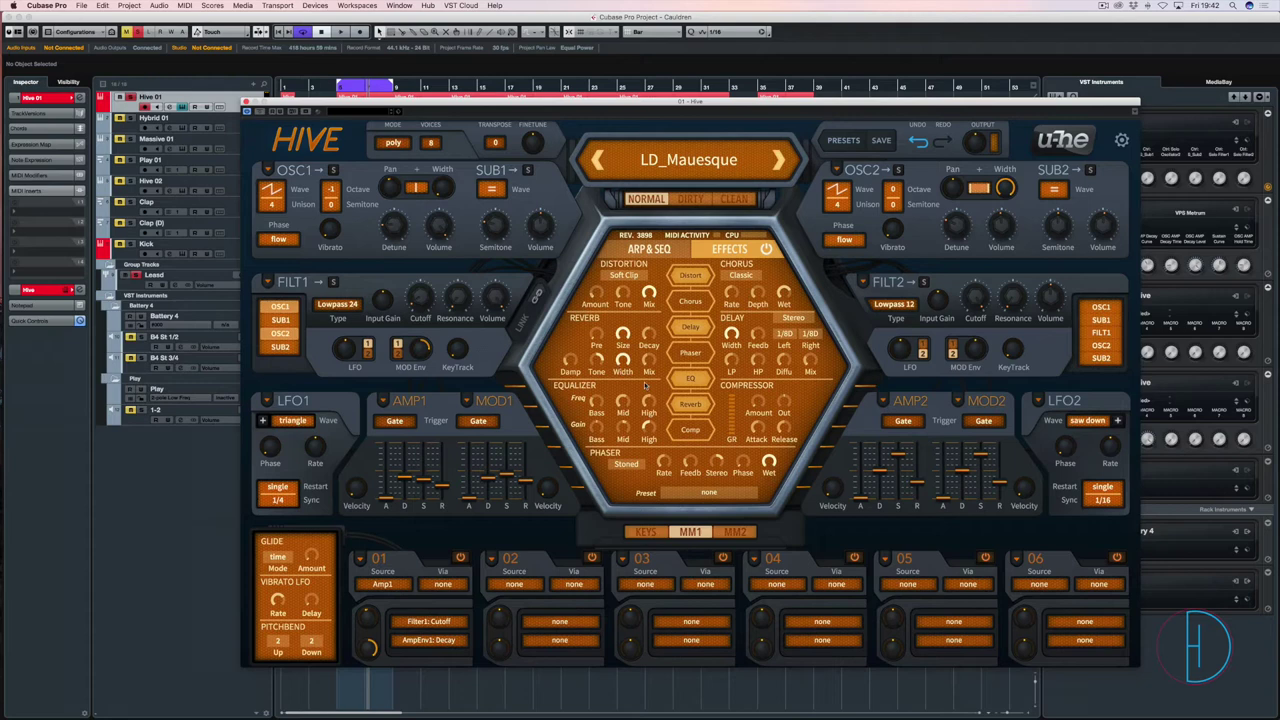
Toggle Hive's Reverb off and on across two playback passes, leaving it enabled
{"action": "key", "text": "space"}
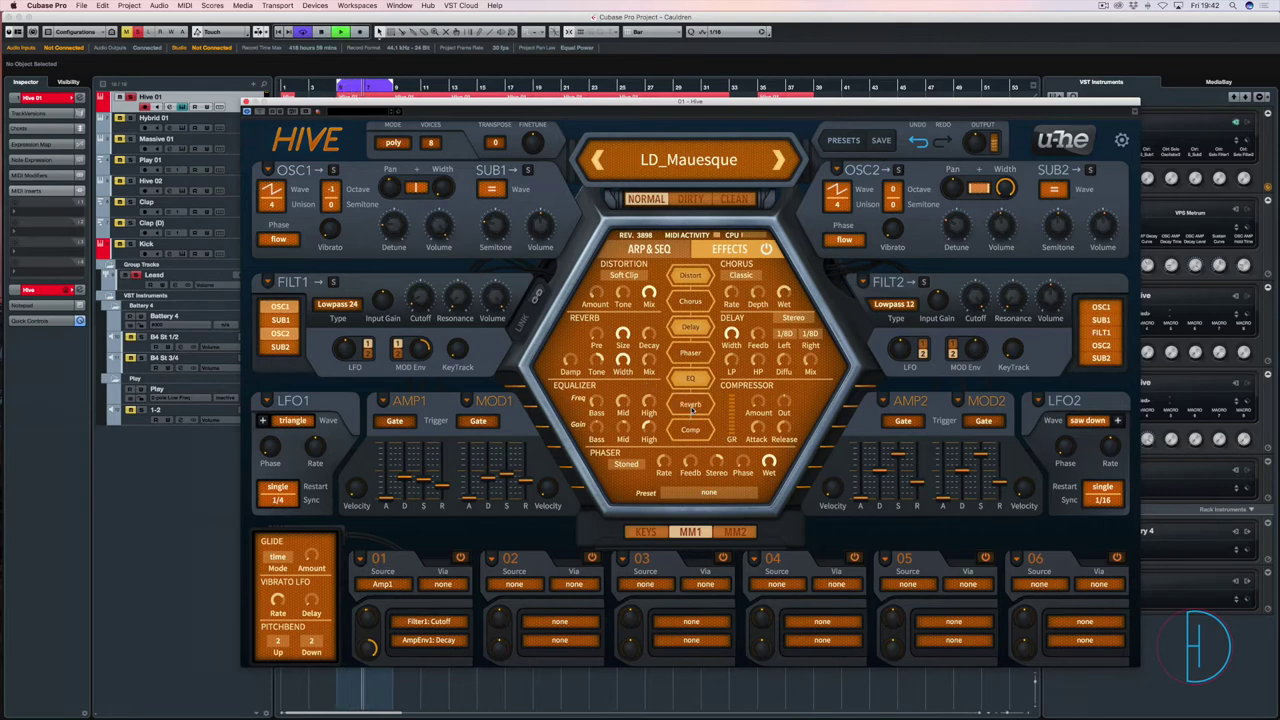
{"action": "left_click", "coordinate": [691, 405]}
{"action": "key", "text": "space"}
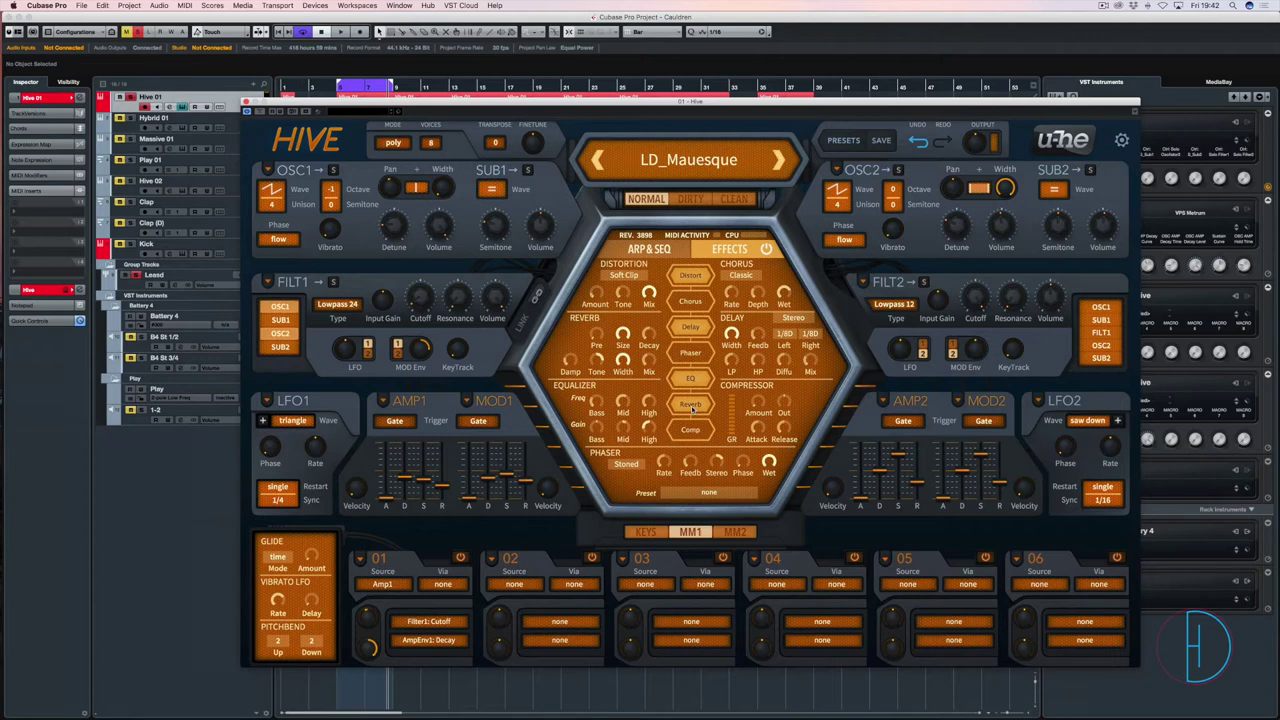
{"action": "key", "text": "space"}
{"action": "left_click", "coordinate": [691, 405]}
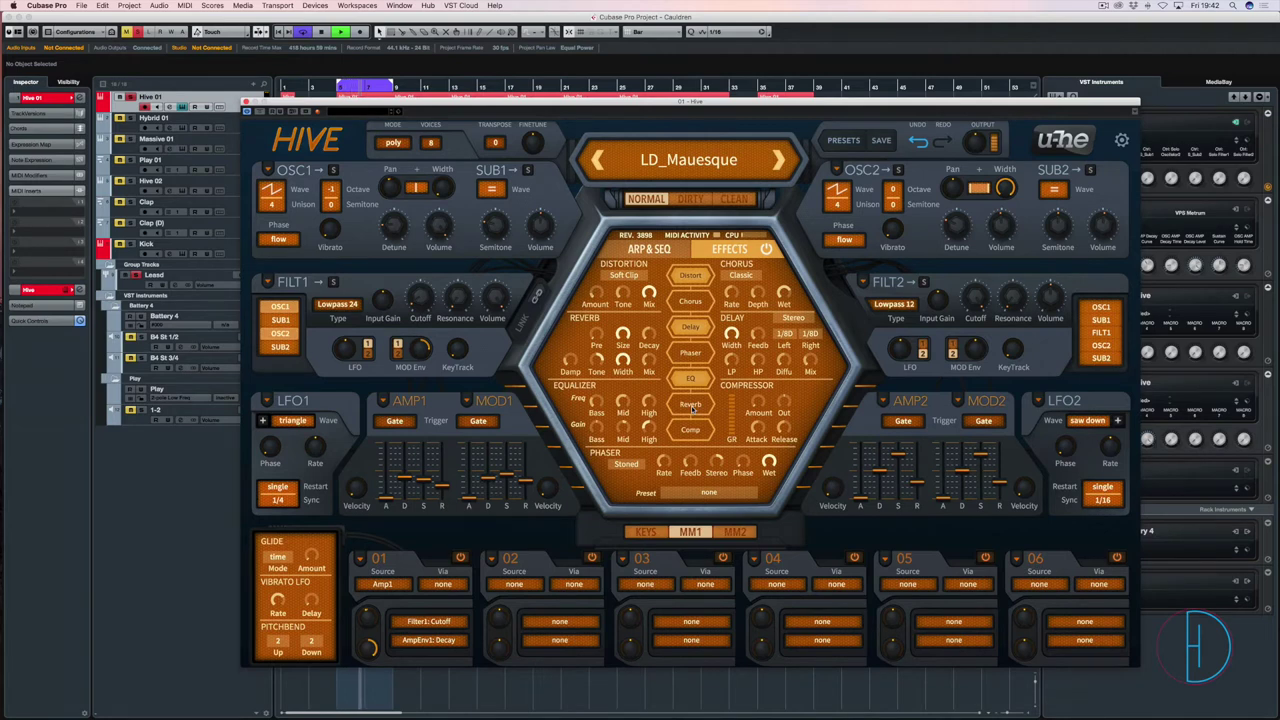
{"action": "left_click", "coordinate": [690, 408]}
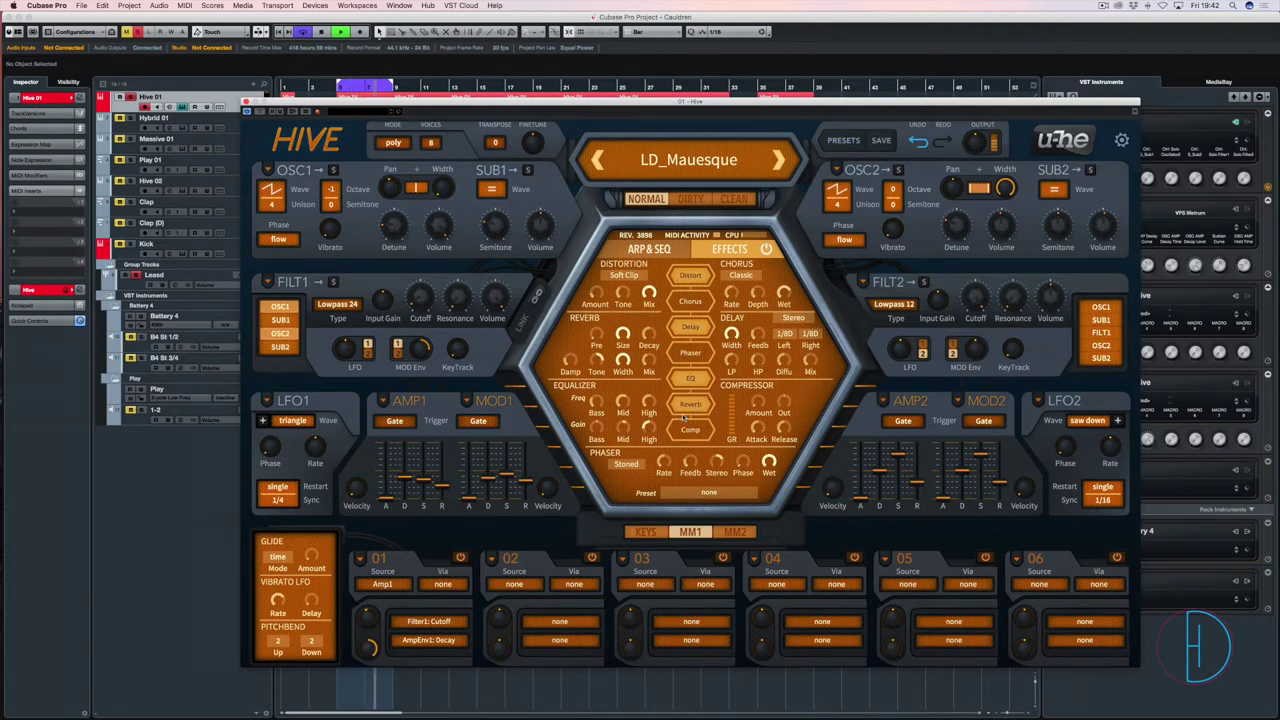
{"action": "key", "text": "space"}
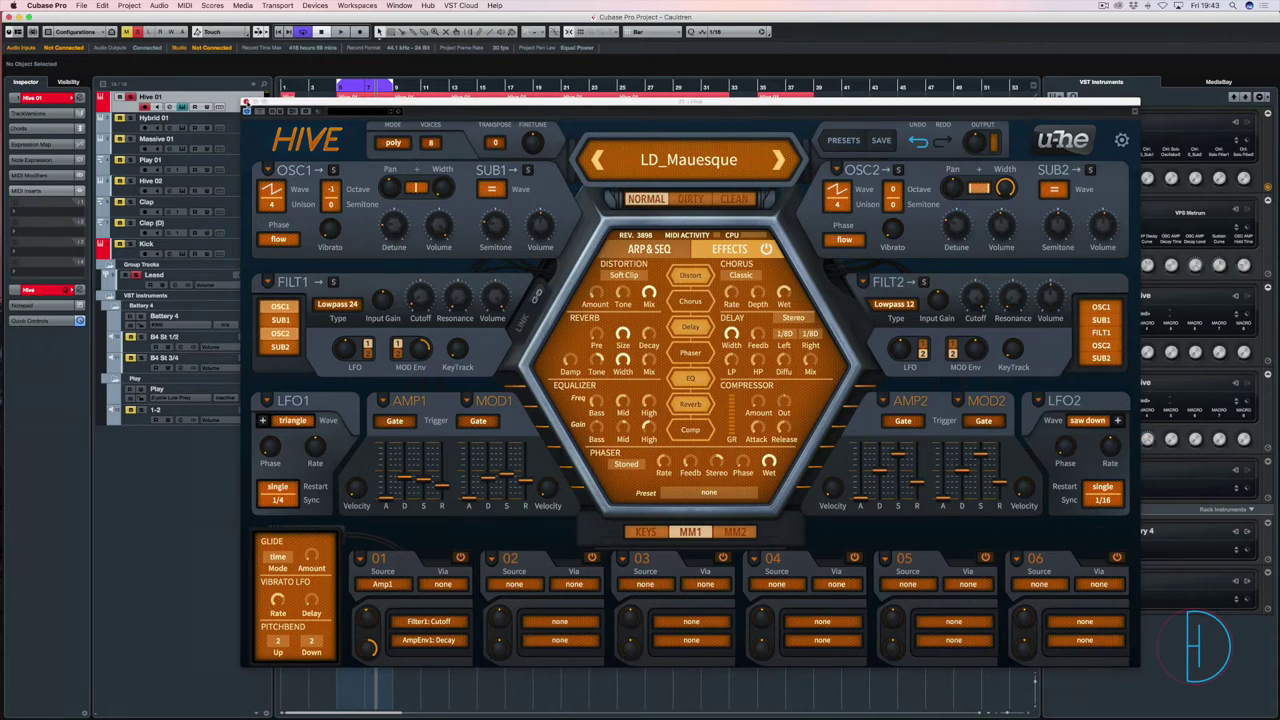
Close the Hive synth window and briefly check the MixConsole
{"action": "left_click", "coordinate": [246, 103]}
{"action": "key", "text": "F3"}
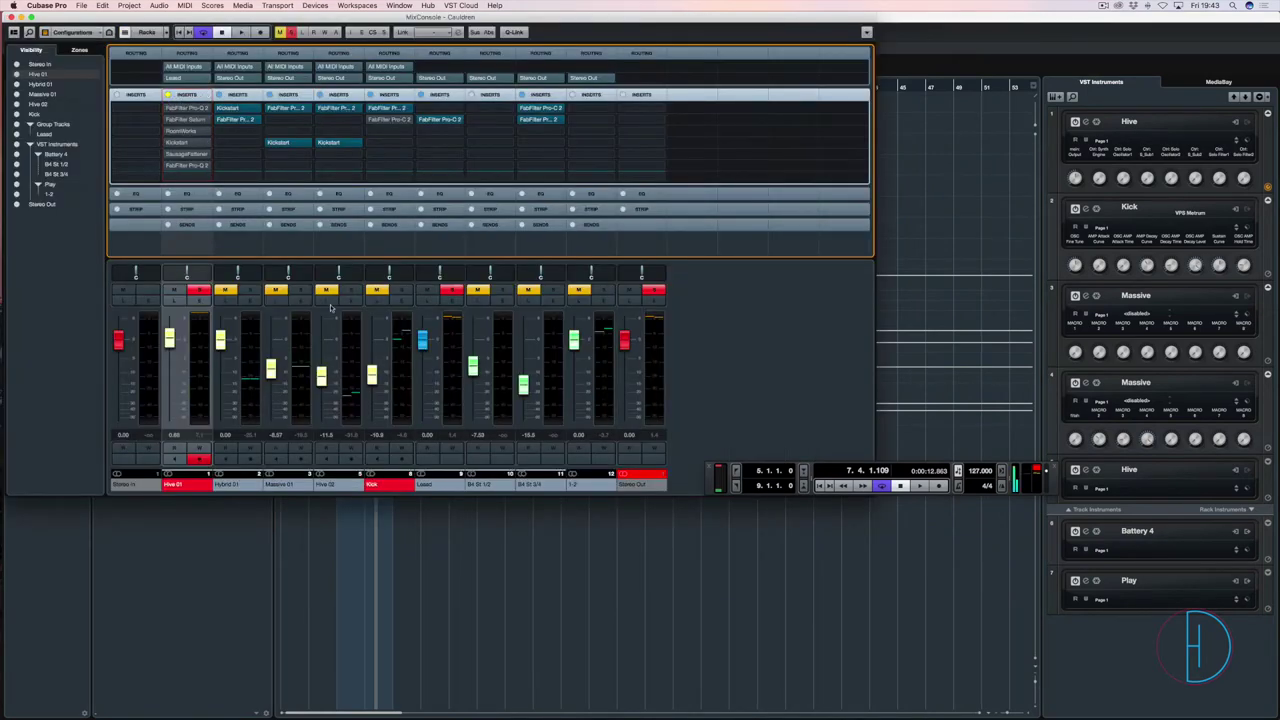
{"action": "key", "text": "F3"}
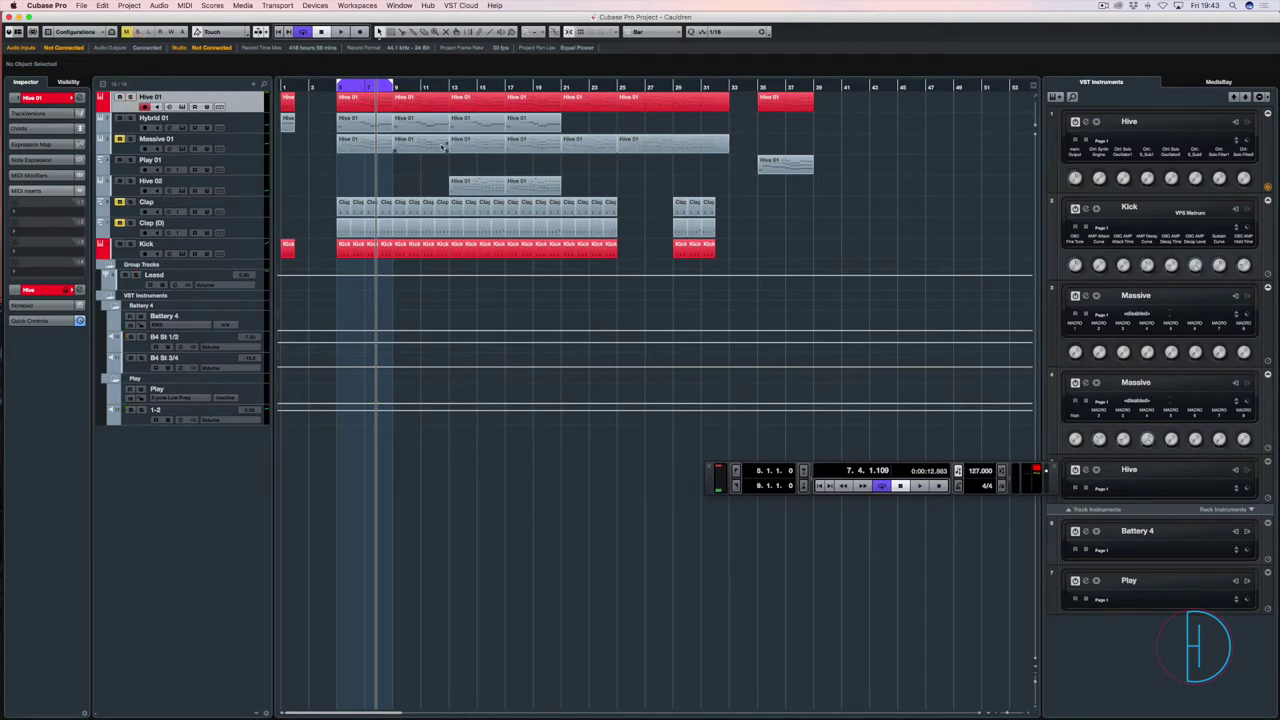
Solo Hive 01 during playback, then open the MixConsole showing its insert chain
{"action": "key", "text": "space"}
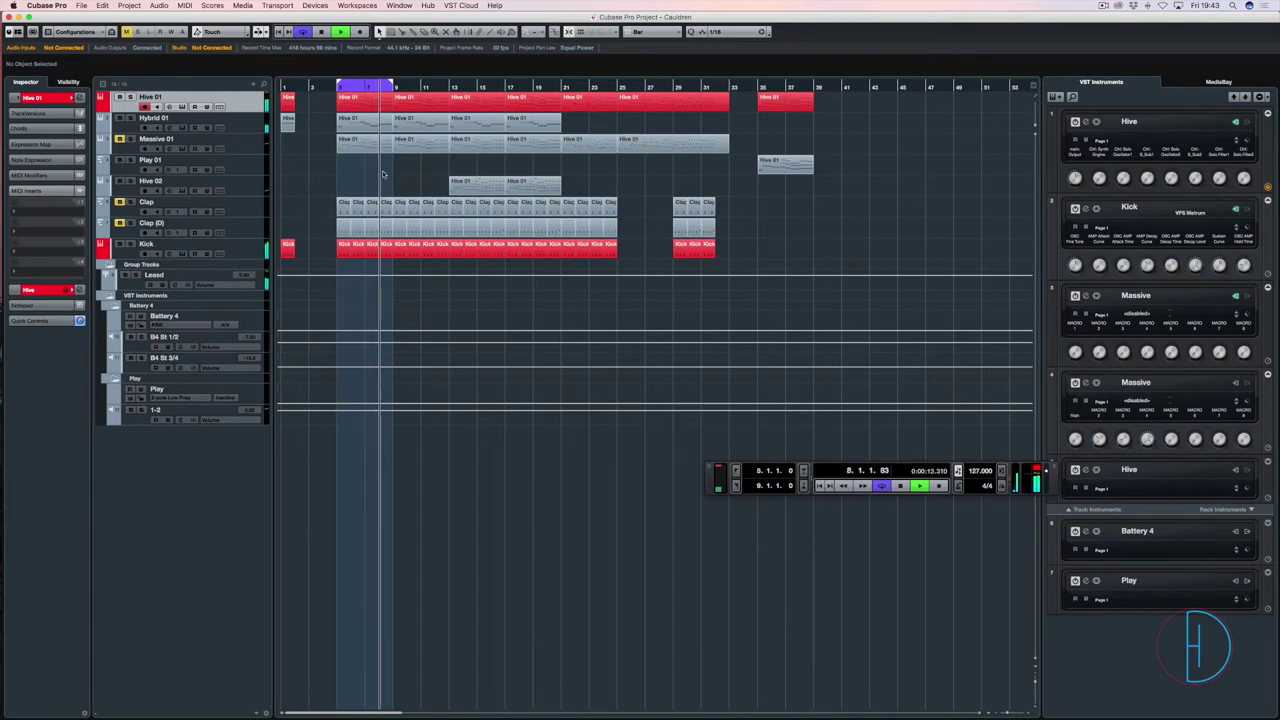
{"action": "left_click", "coordinate": [130, 97]}
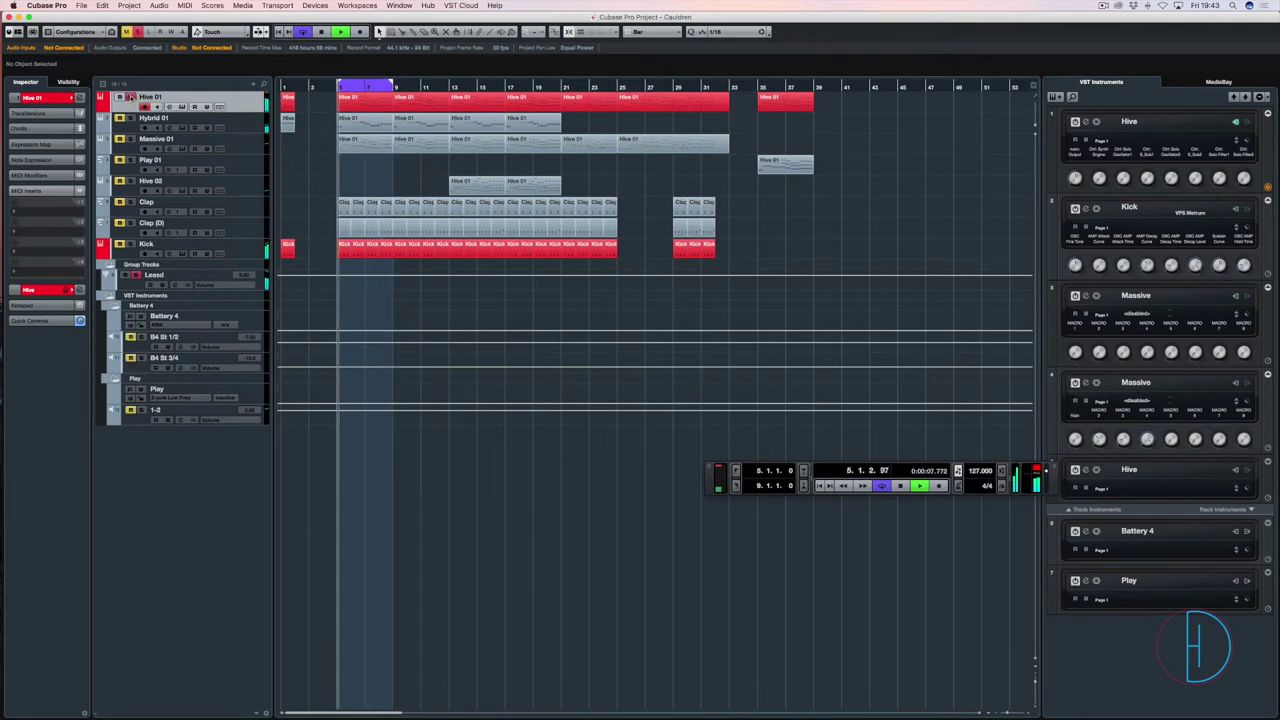
{"action": "key", "text": "space"}
{"action": "key", "text": "F3"}
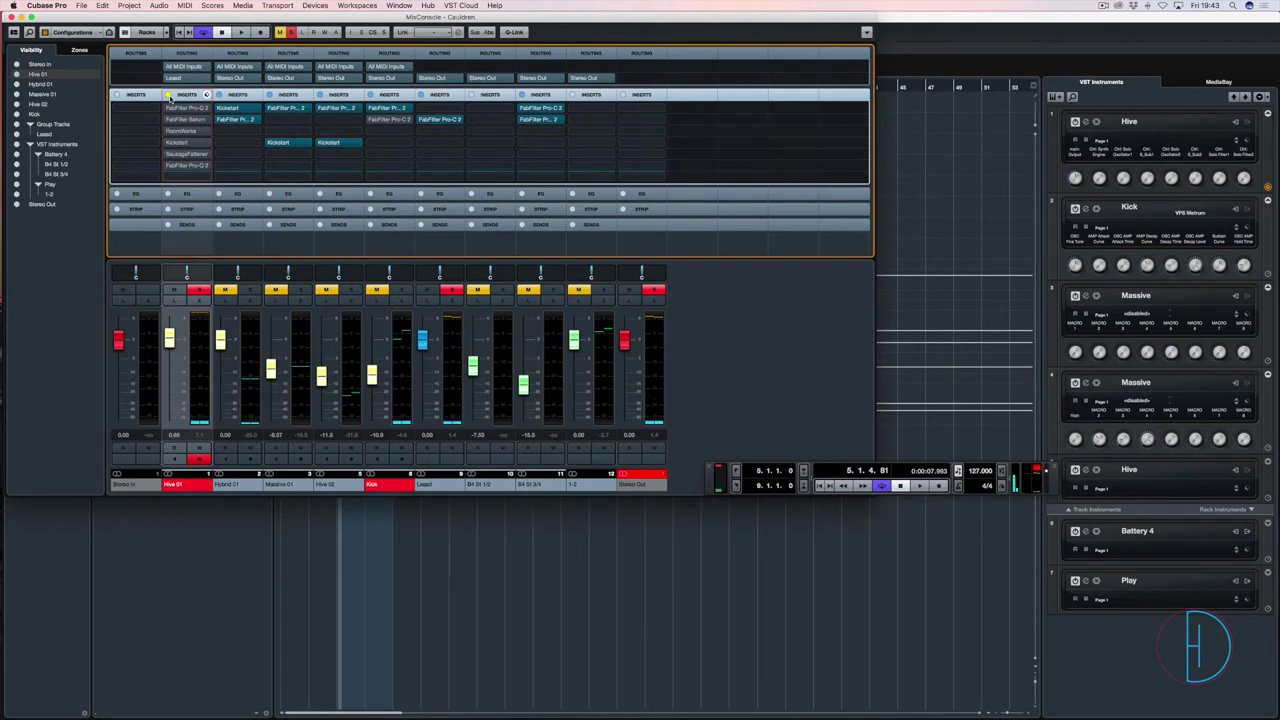
{"action": "key", "text": "XF86AudioRaiseVolume"}
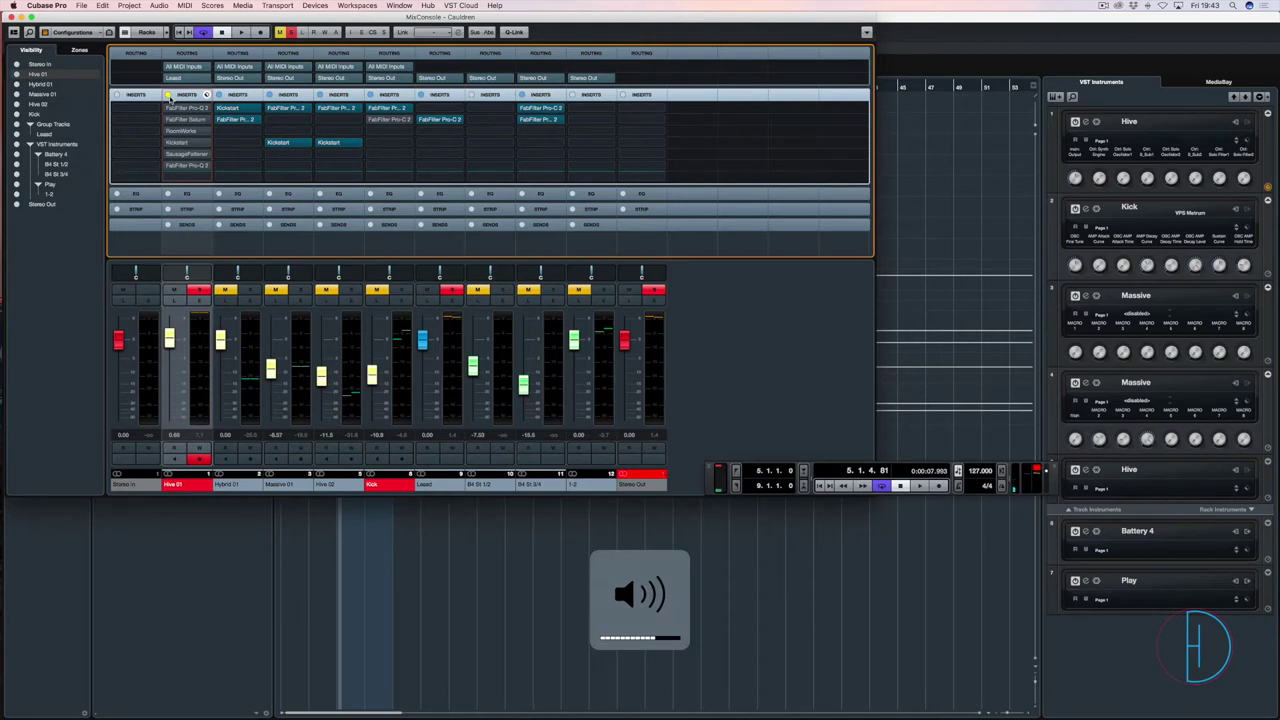
{"action": "key", "text": "space"}
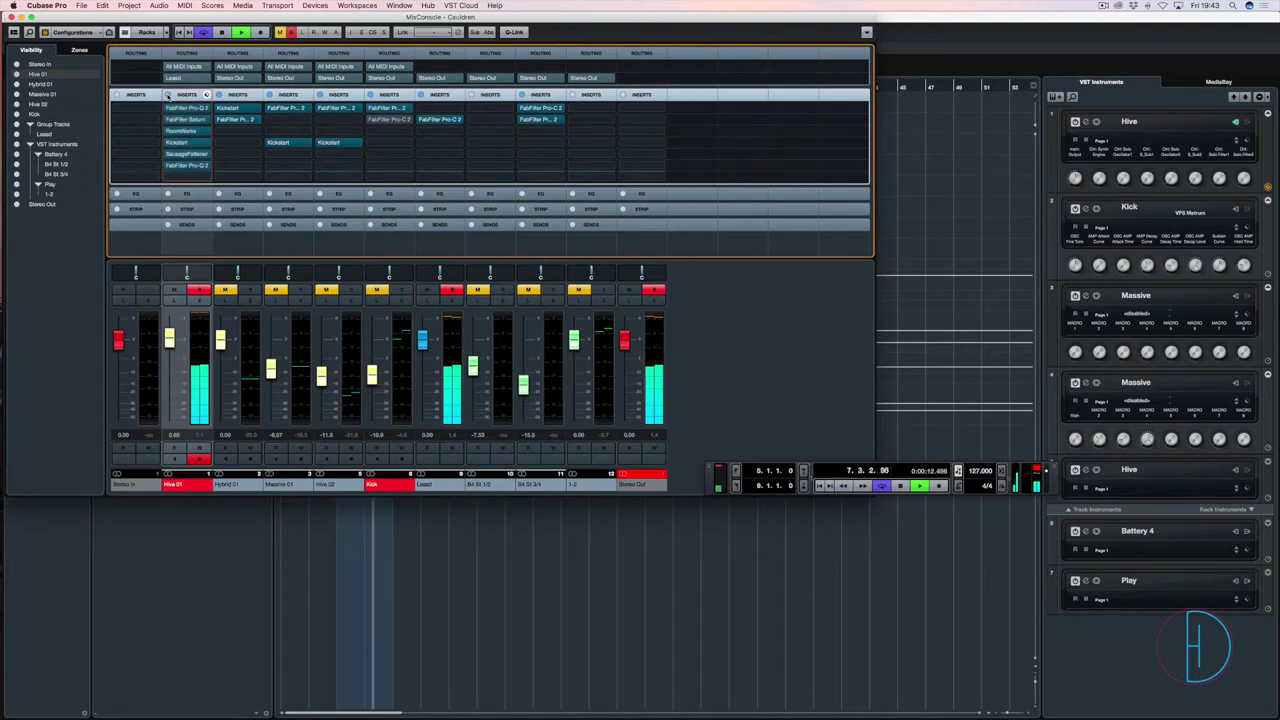
{"action": "key", "text": "XF86AudioRaiseVolume"}
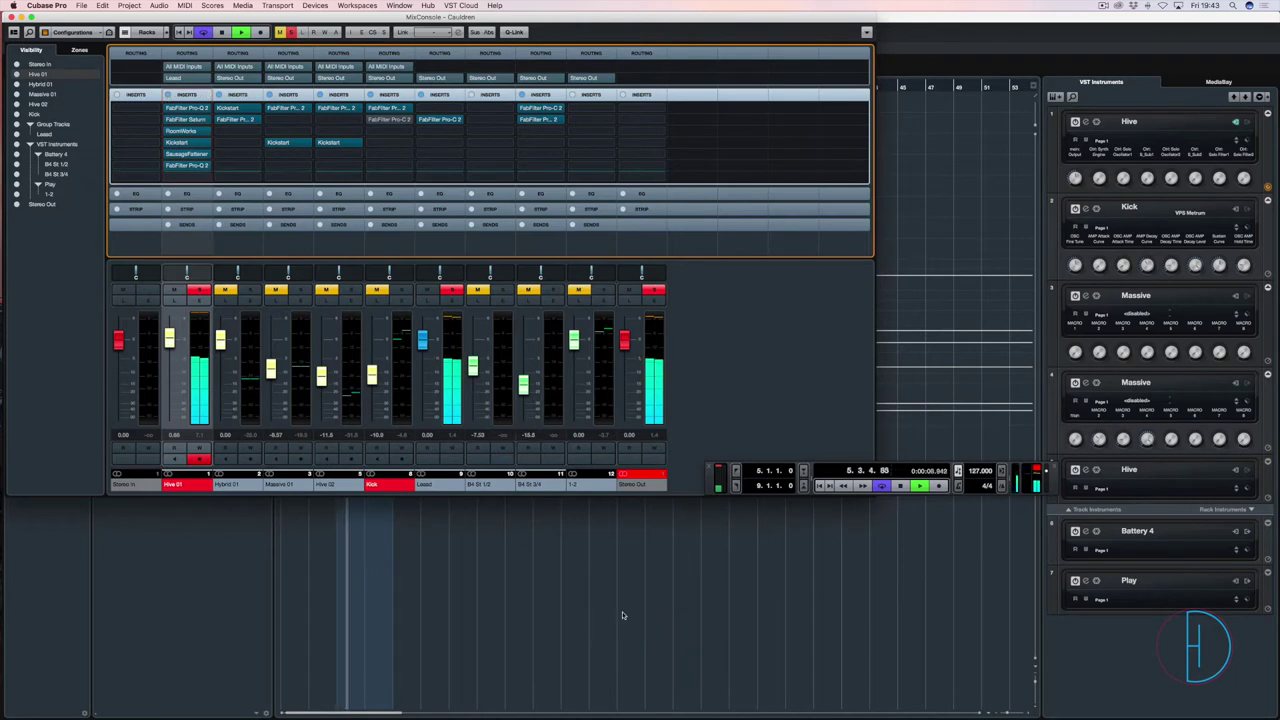
{"action": "key", "text": "space"}
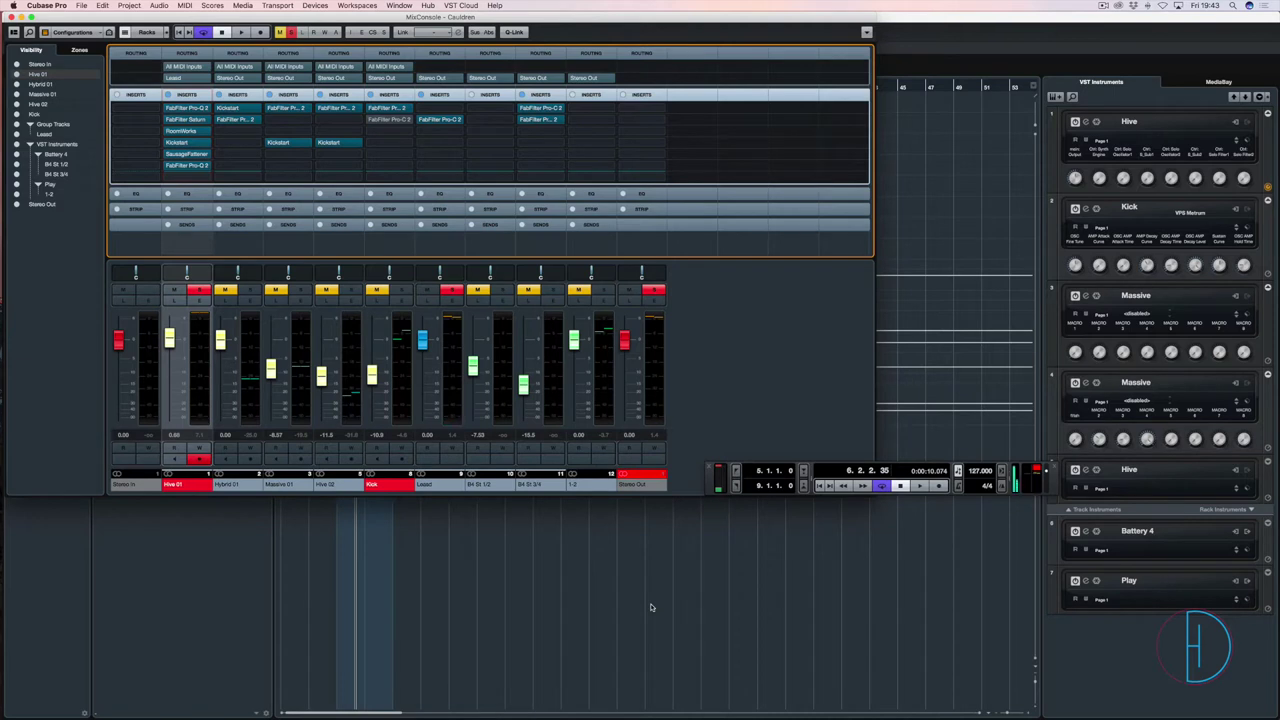
{"action": "left_click", "coordinate": [651, 607]}
{"action": "key", "text": "space"}
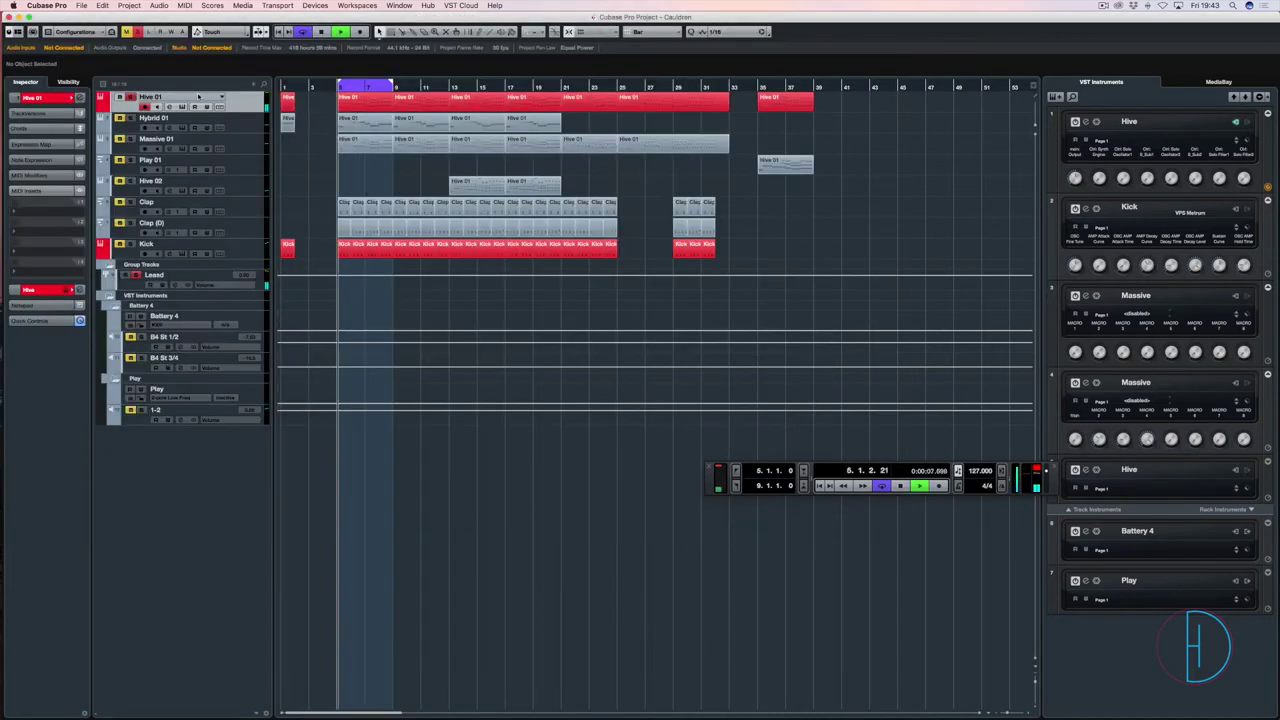
{"action": "key", "text": "space"}
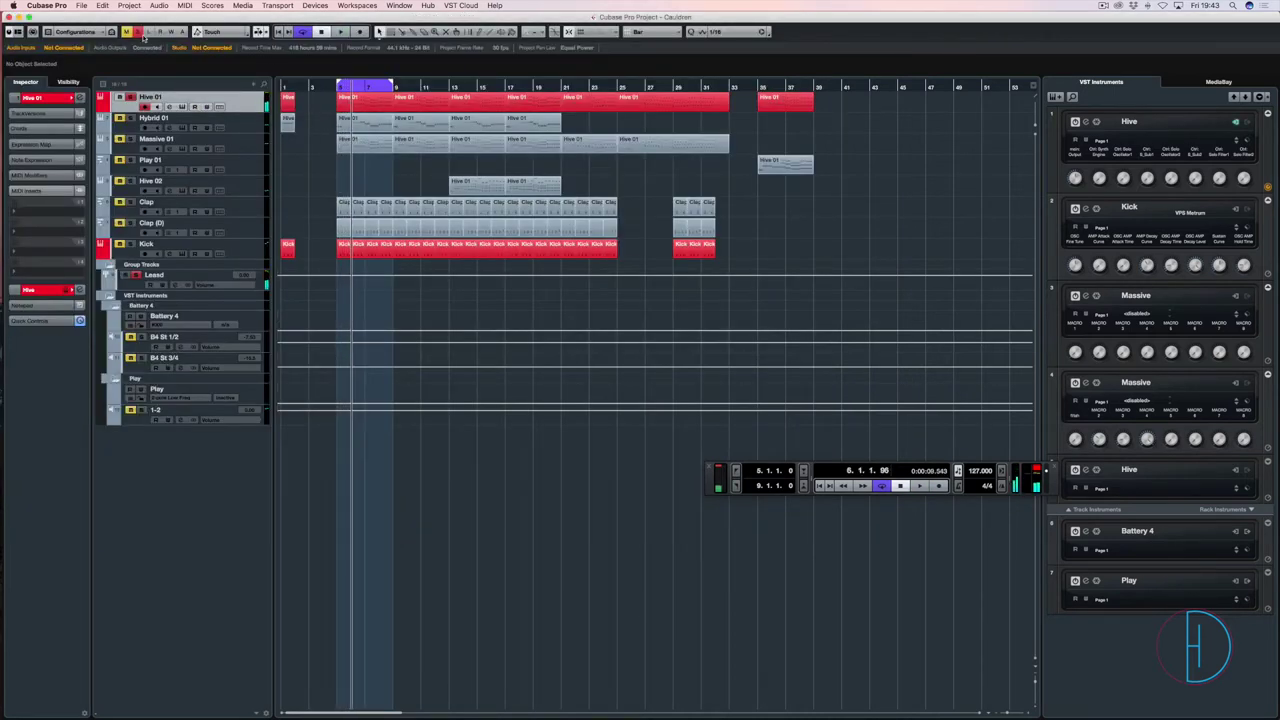
{"action": "key", "text": "space"}
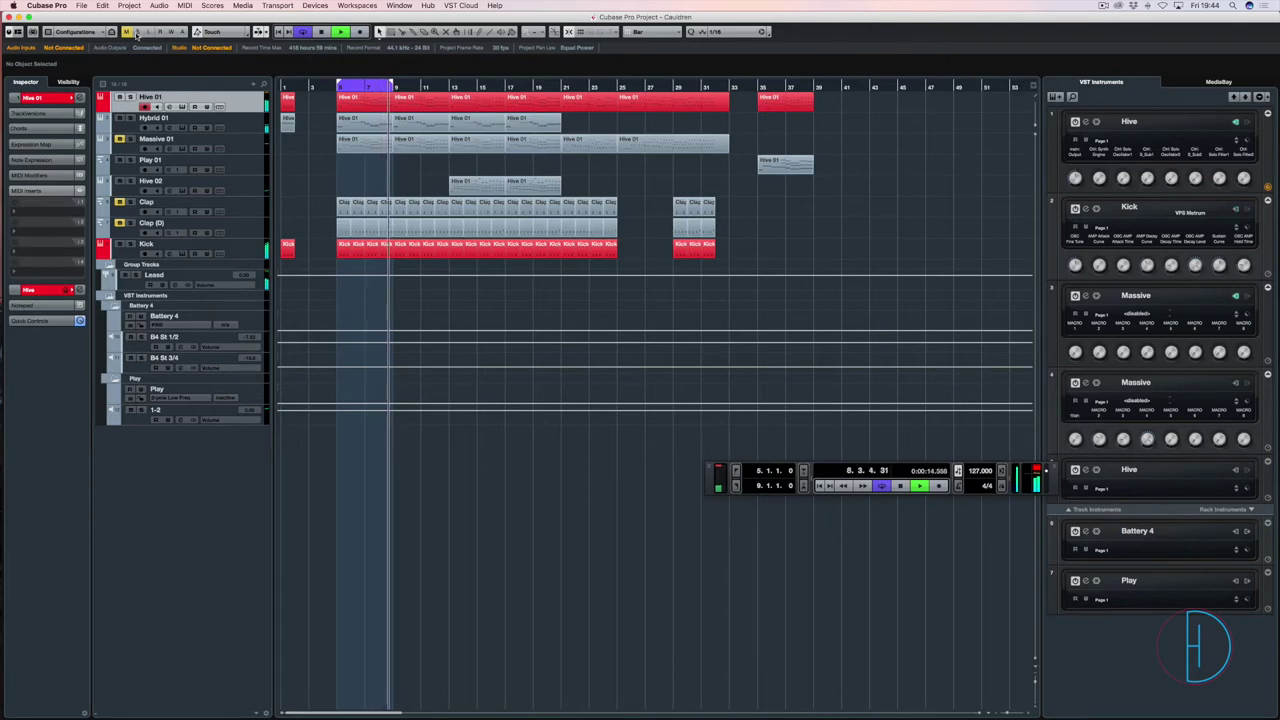
{"action": "key", "text": "space"}
On Hive 01's Pro-Q 2, raise the low cut toward the mids and lower the high shelf slightly
{"action": "key", "text": "F3"}
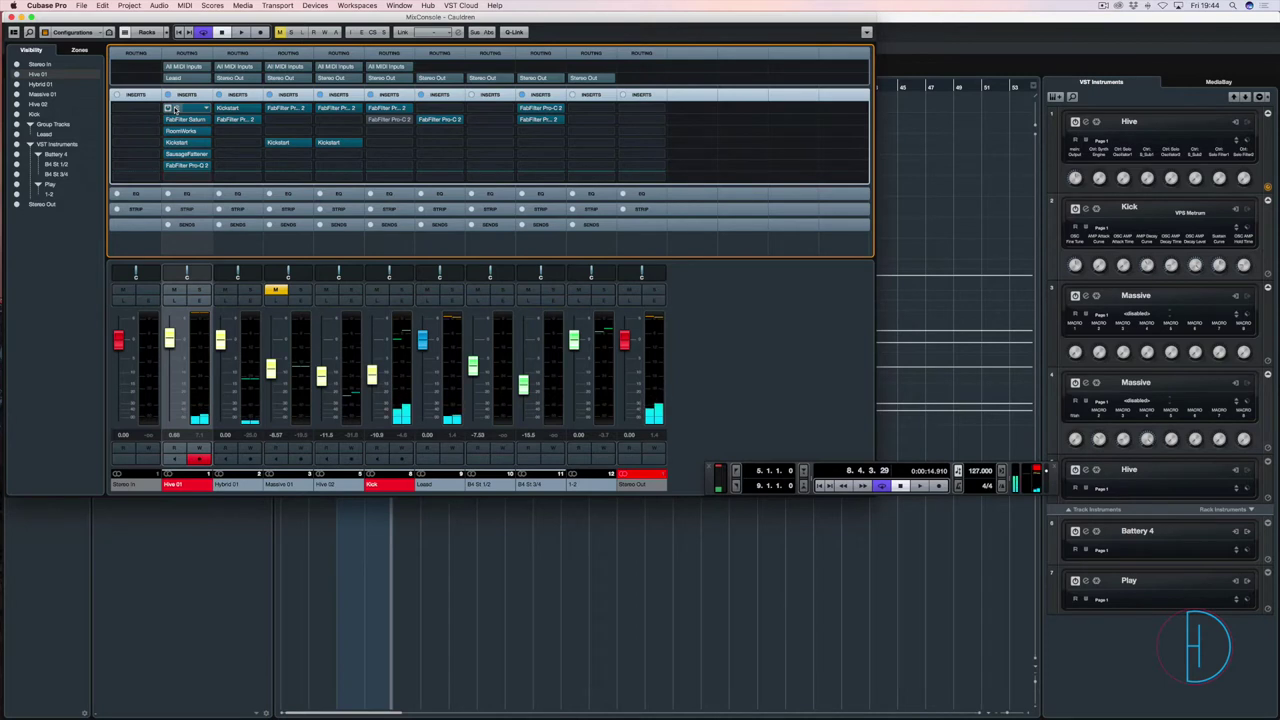
{"action": "left_click", "coordinate": [175, 108]}
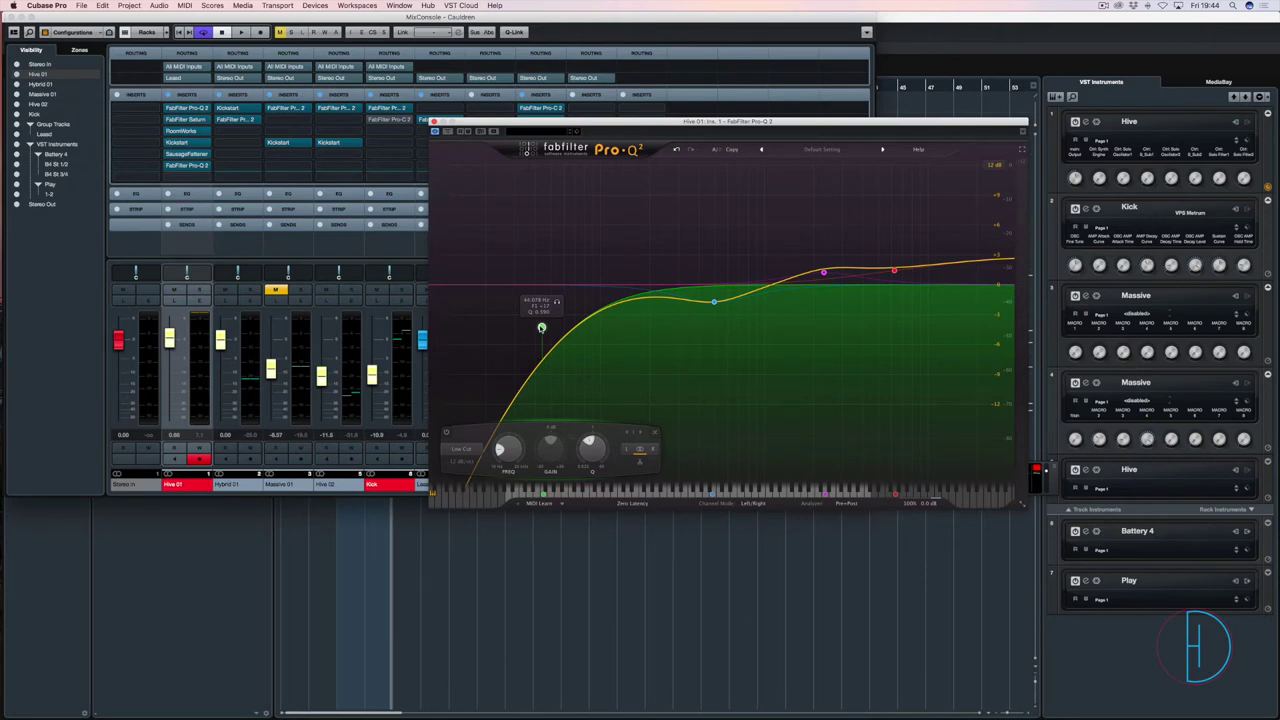
{"action": "key", "text": "space"}
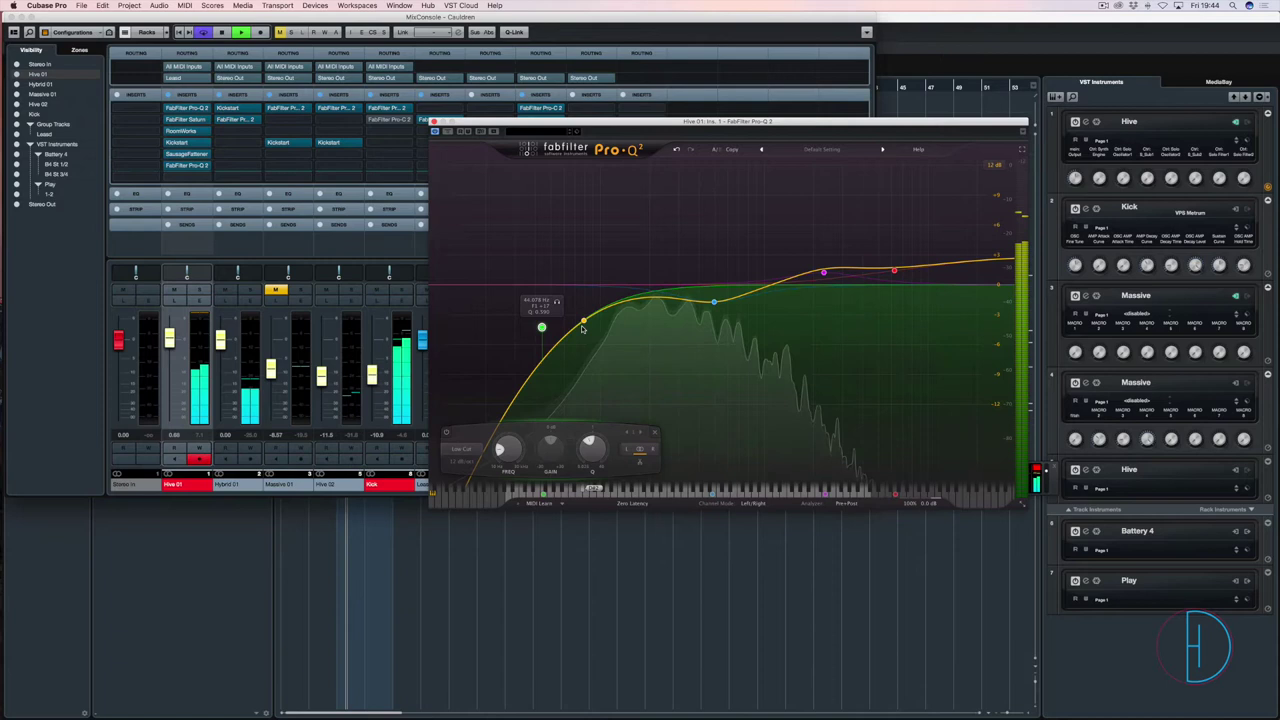
{"action": "left_click_drag", "start_coordinate": [583, 328], "coordinate": [710, 302]}
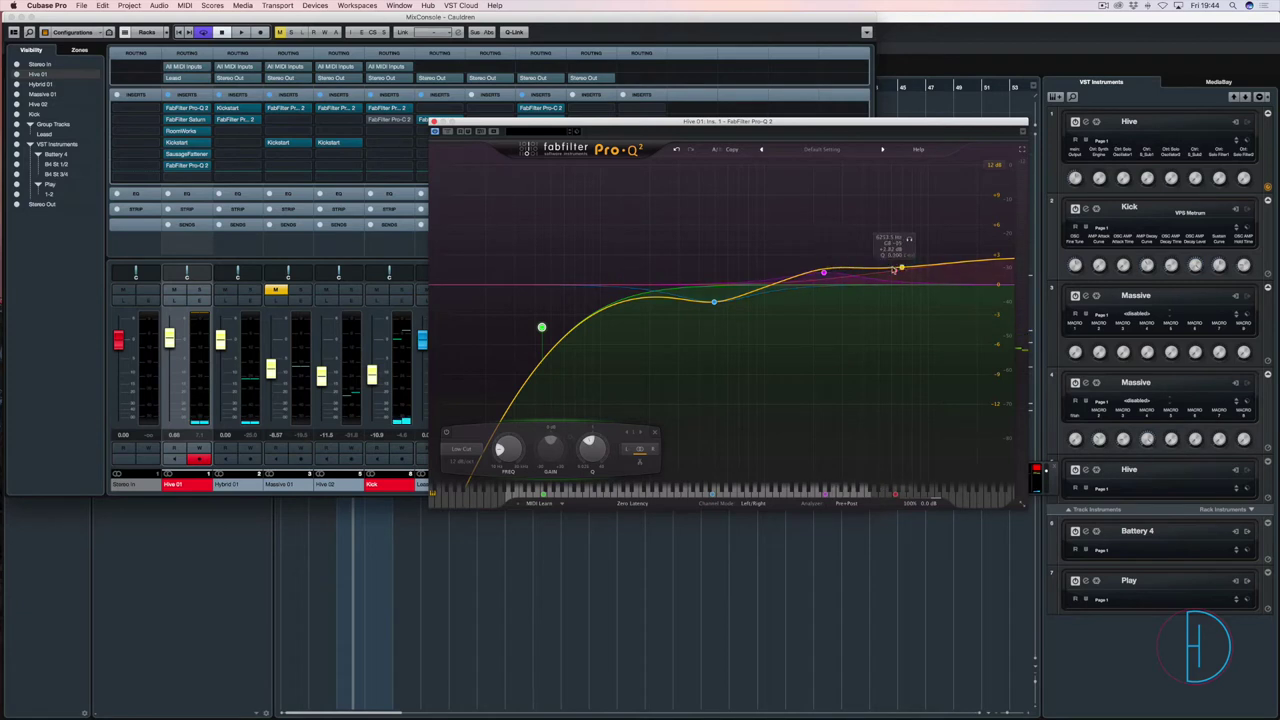
{"action": "left_click_drag", "start_coordinate": [893, 270], "coordinate": [886, 268]}
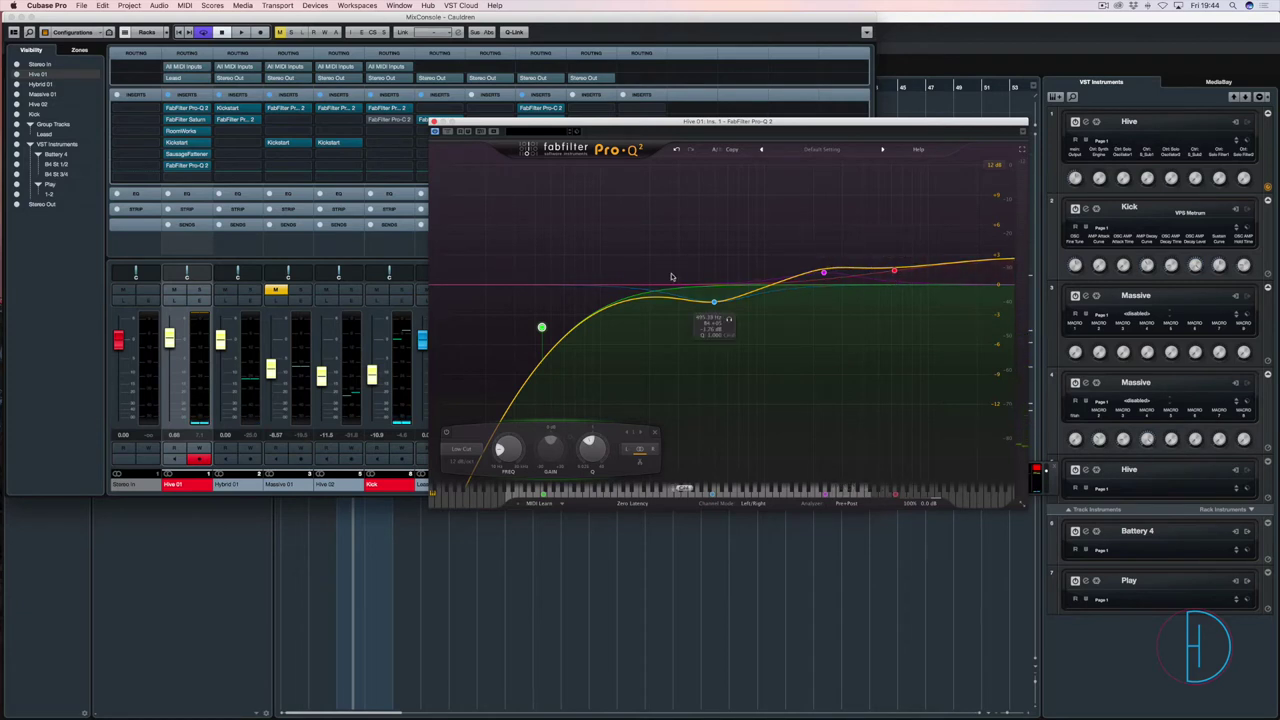
Compare the Pro-Q 2 against bypass during playback, then close the EQ editor
{"action": "key", "text": "space"}
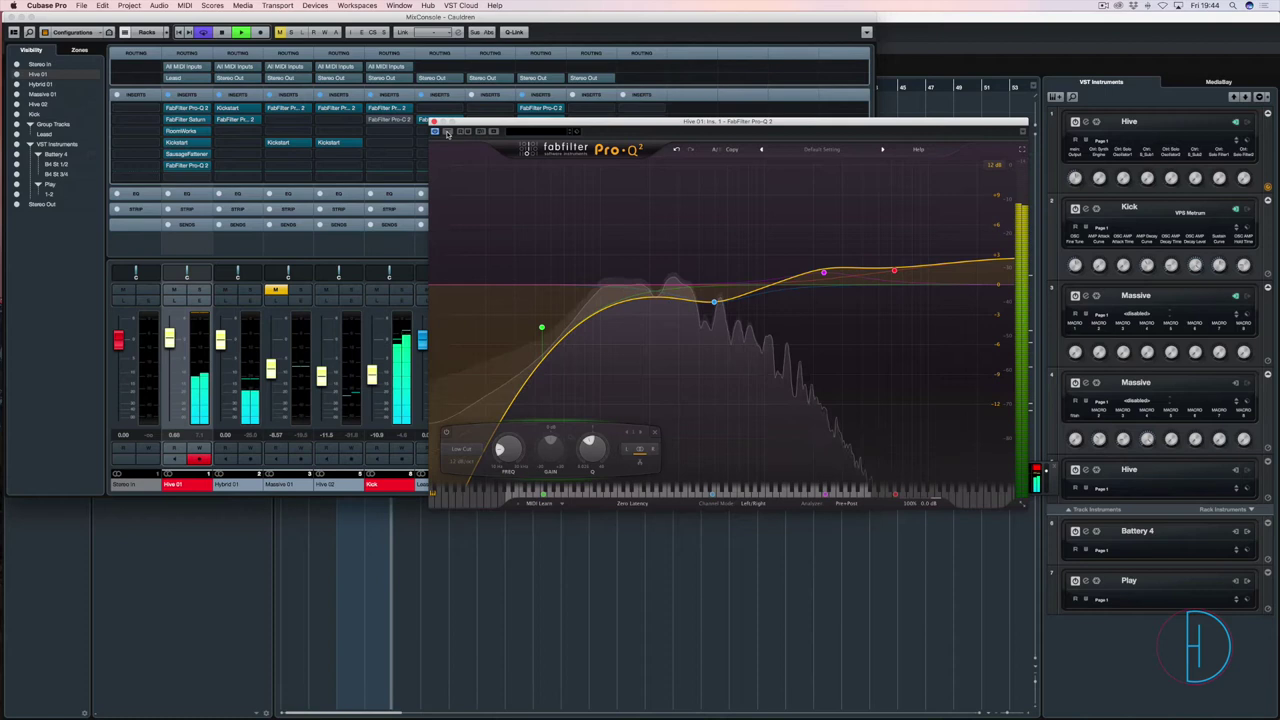
{"action": "left_click", "coordinate": [447, 133]}
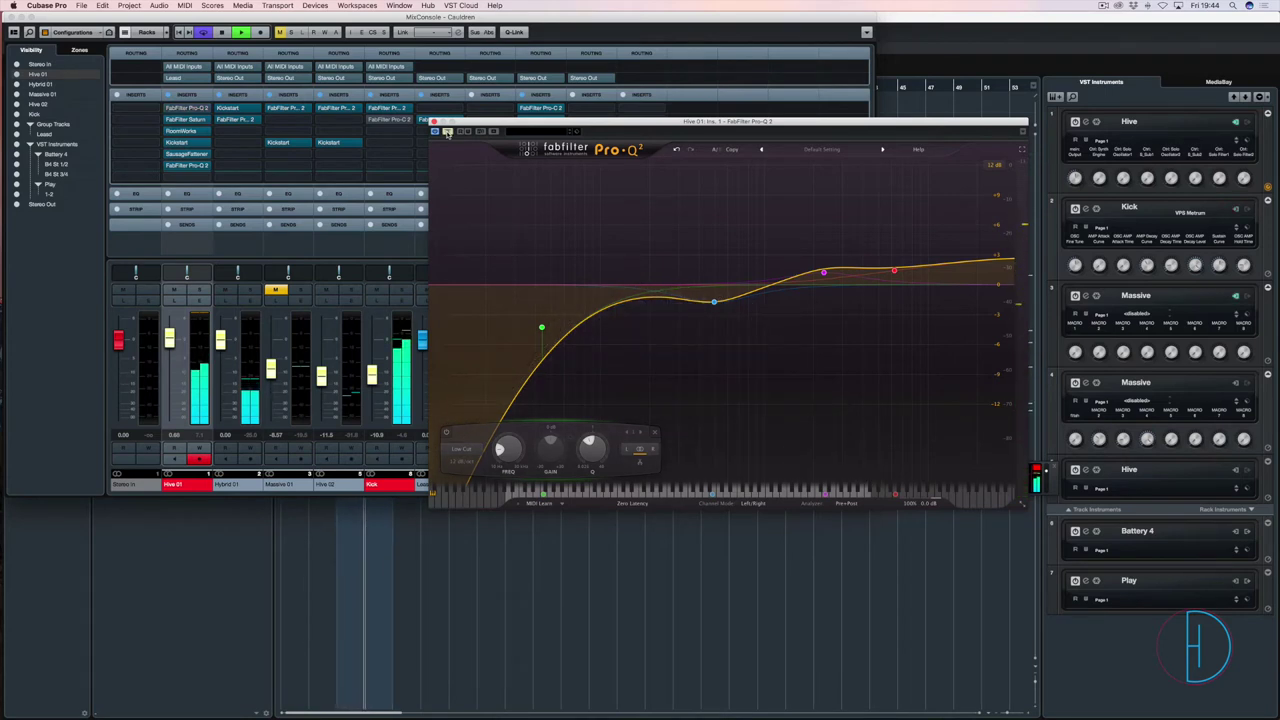
{"action": "left_click", "coordinate": [447, 133]}
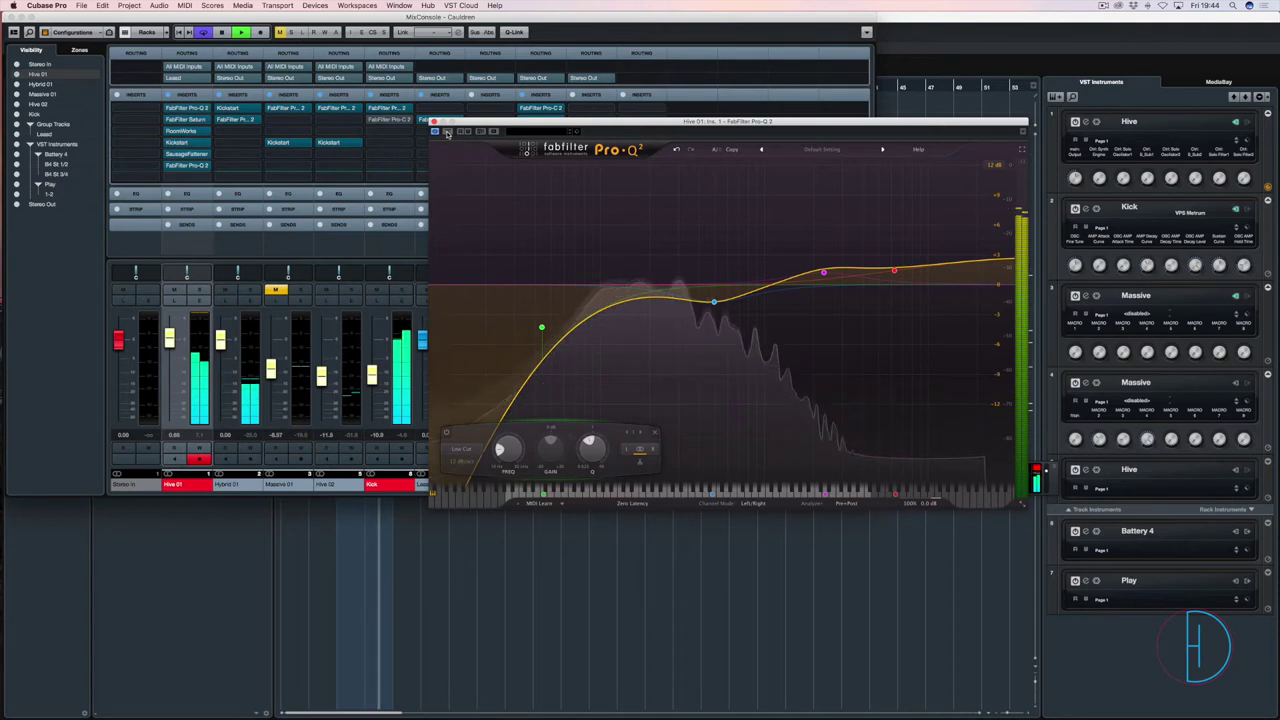
{"action": "left_click", "coordinate": [447, 133]}
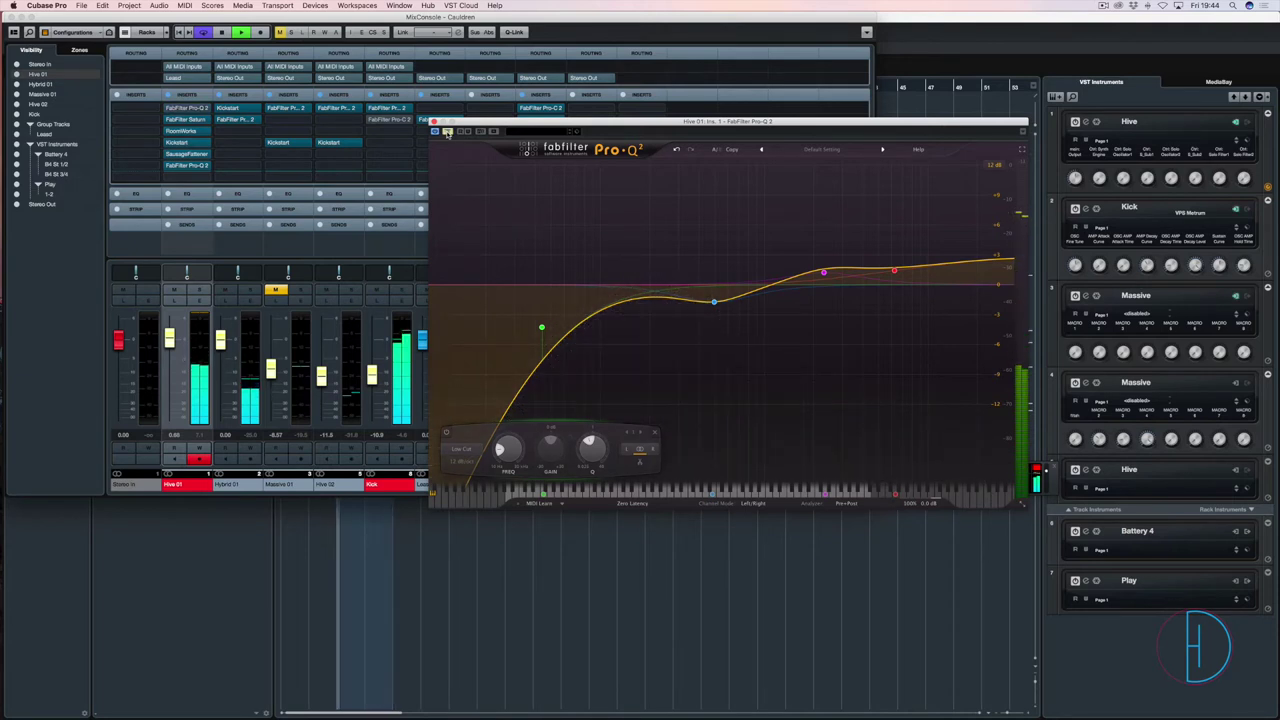
{"action": "left_click", "coordinate": [447, 133]}
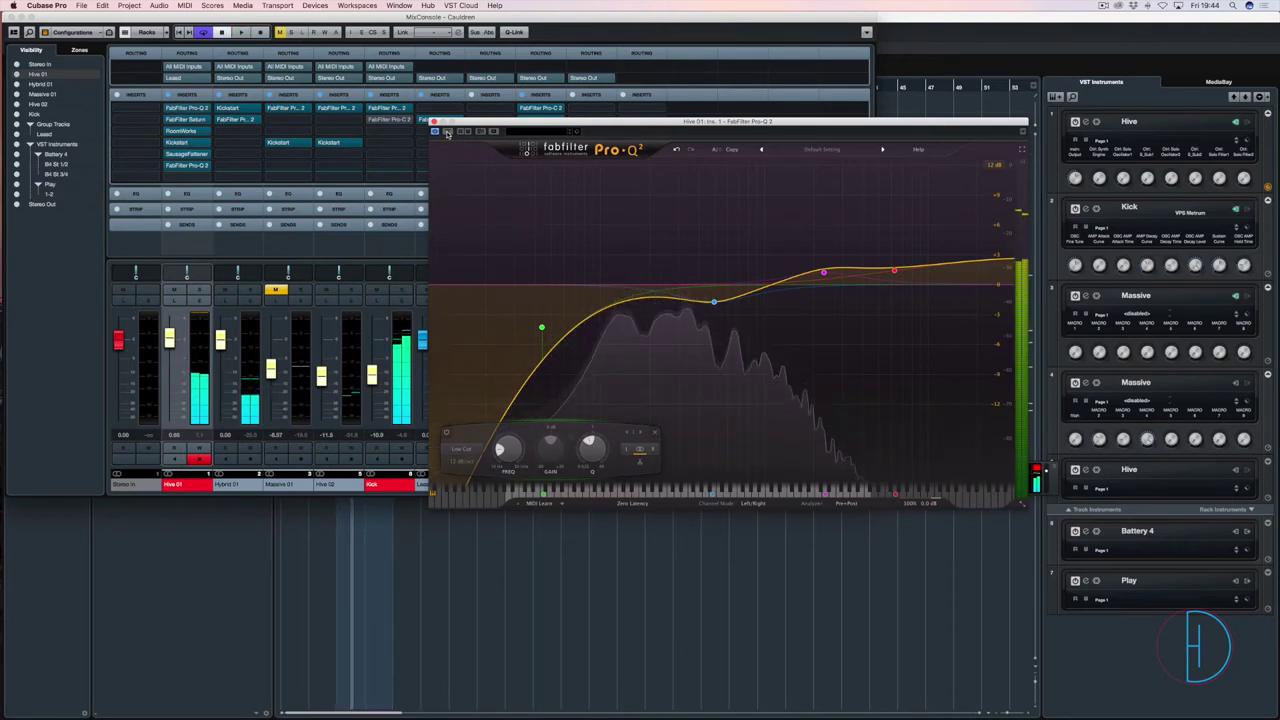
{"action": "left_click", "coordinate": [447, 133]}
{"action": "left_click", "coordinate": [433, 121]}
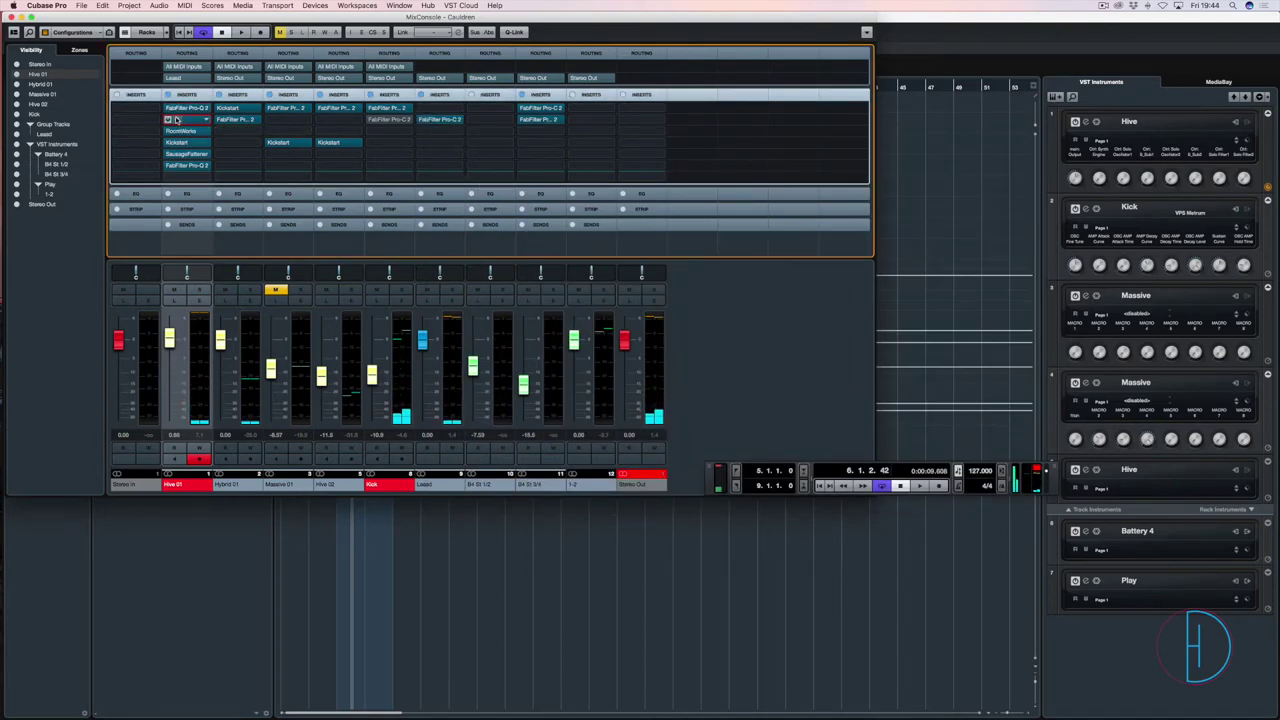
{"action": "double_click", "coordinate": [176, 119]}
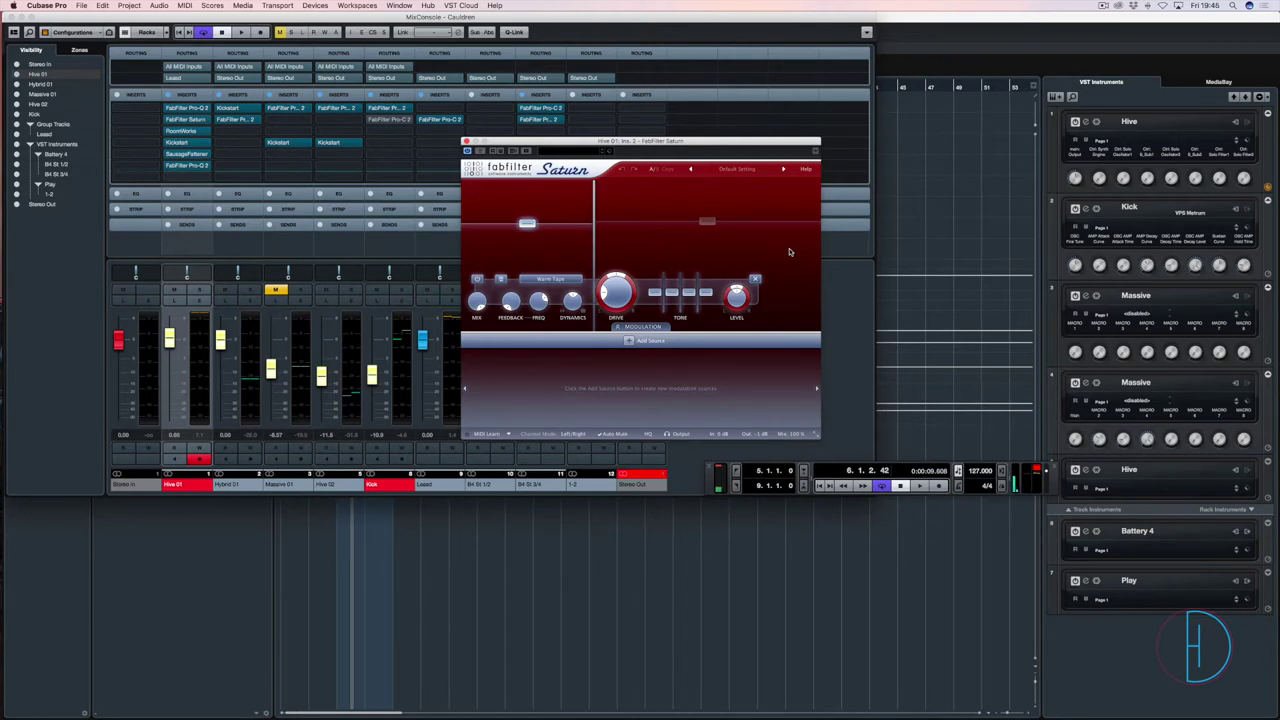
{"action": "left_click", "coordinate": [707, 222]}
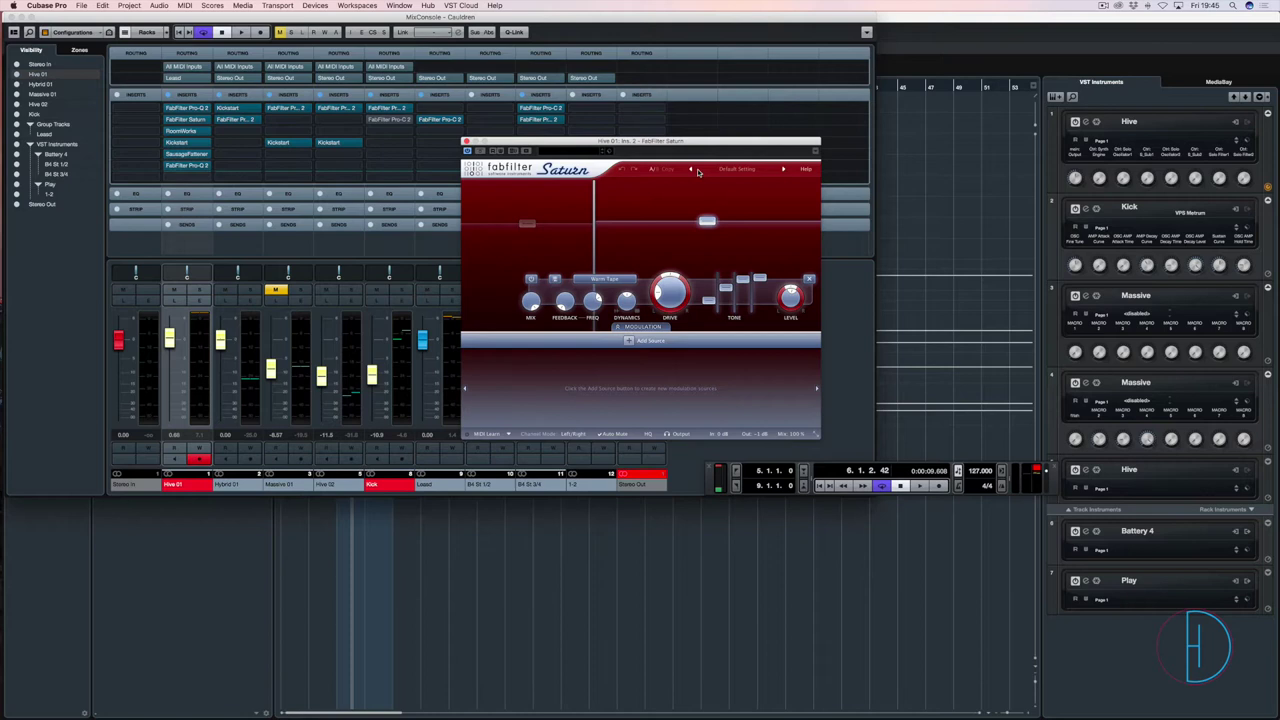
{"action": "left_click", "coordinate": [527, 222]}
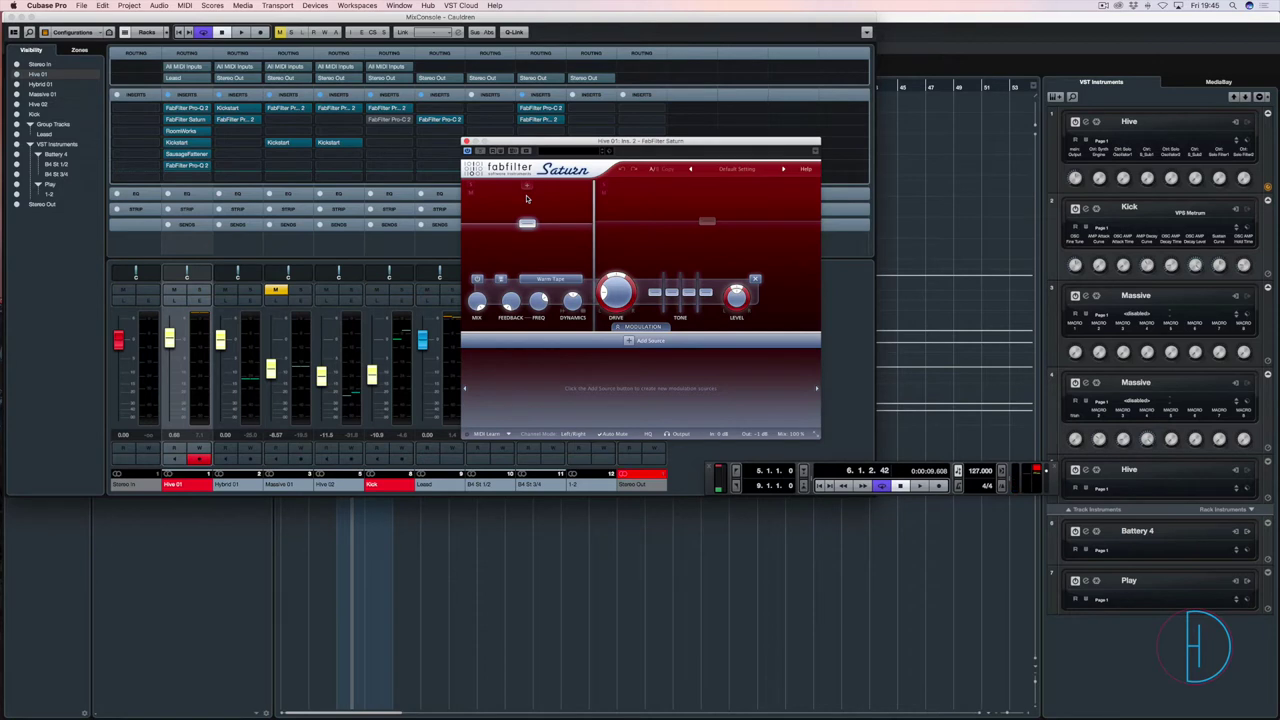
{"action": "left_click", "coordinate": [707, 221]}
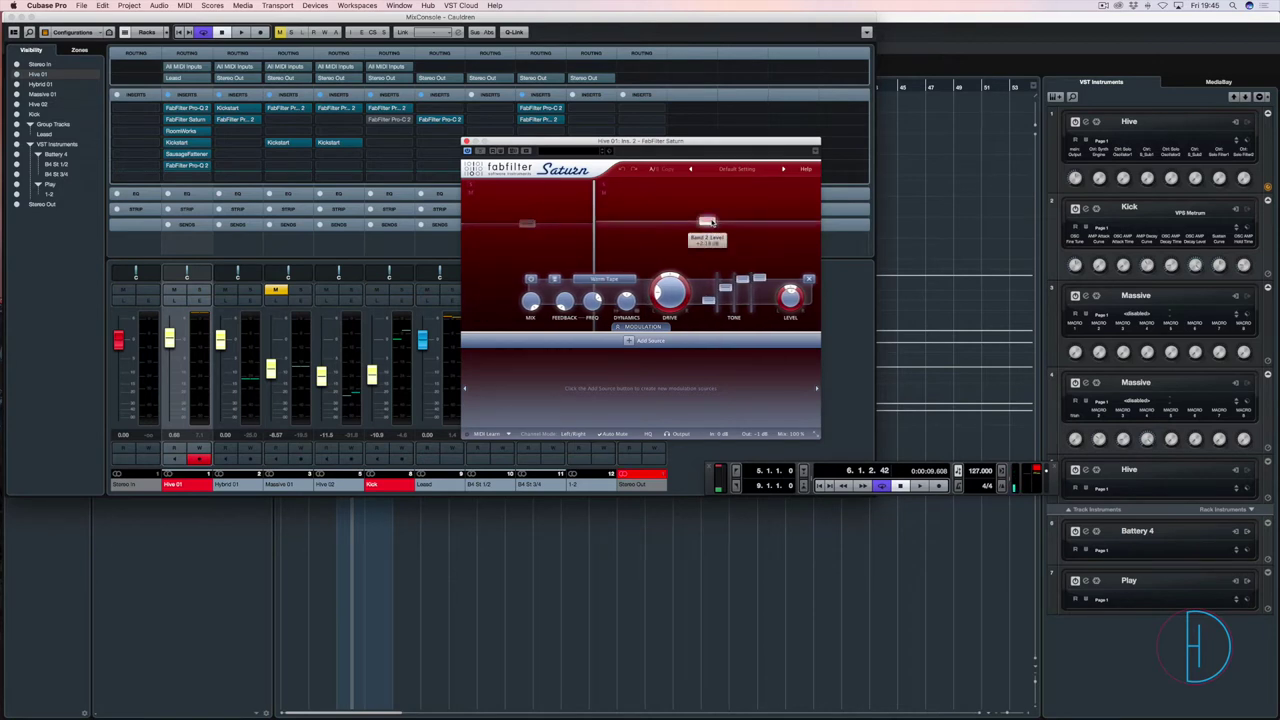
{"action": "mouse_move", "coordinate": [731, 291]}
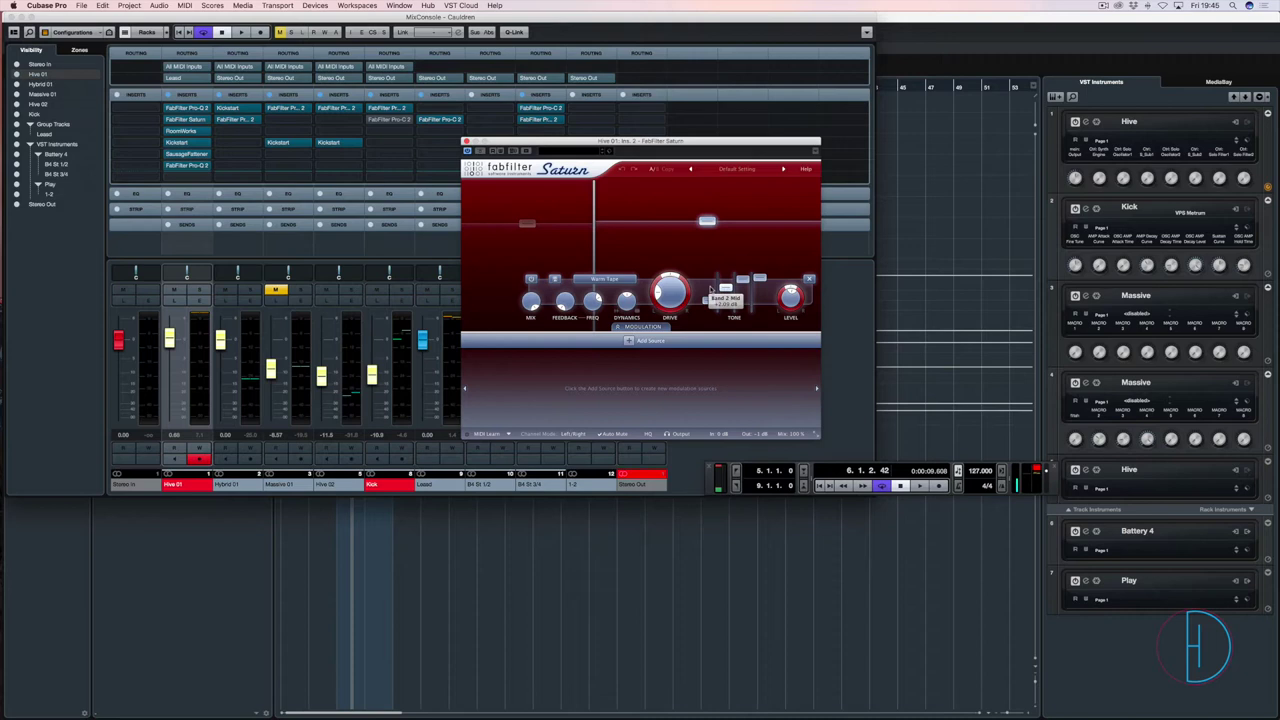
{"action": "mouse_move", "coordinate": [709, 226]}
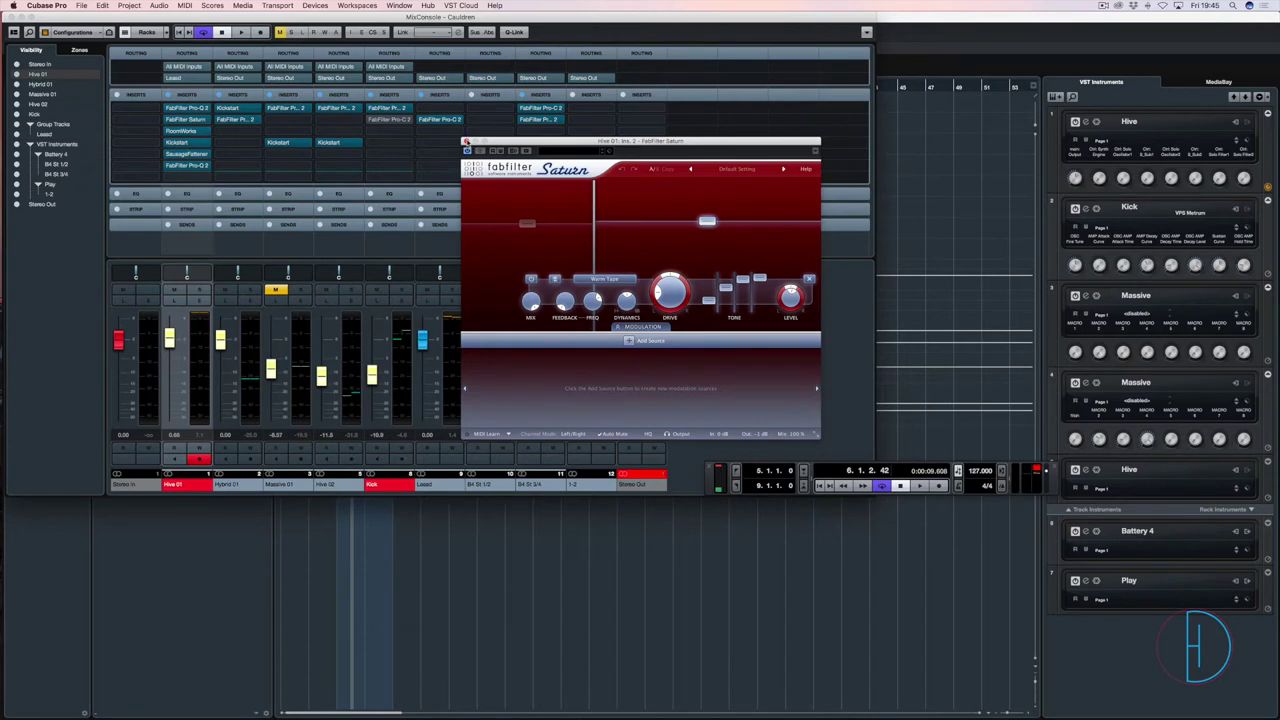
{"action": "left_click", "coordinate": [467, 142]}
{"action": "left_click", "coordinate": [177, 121]}
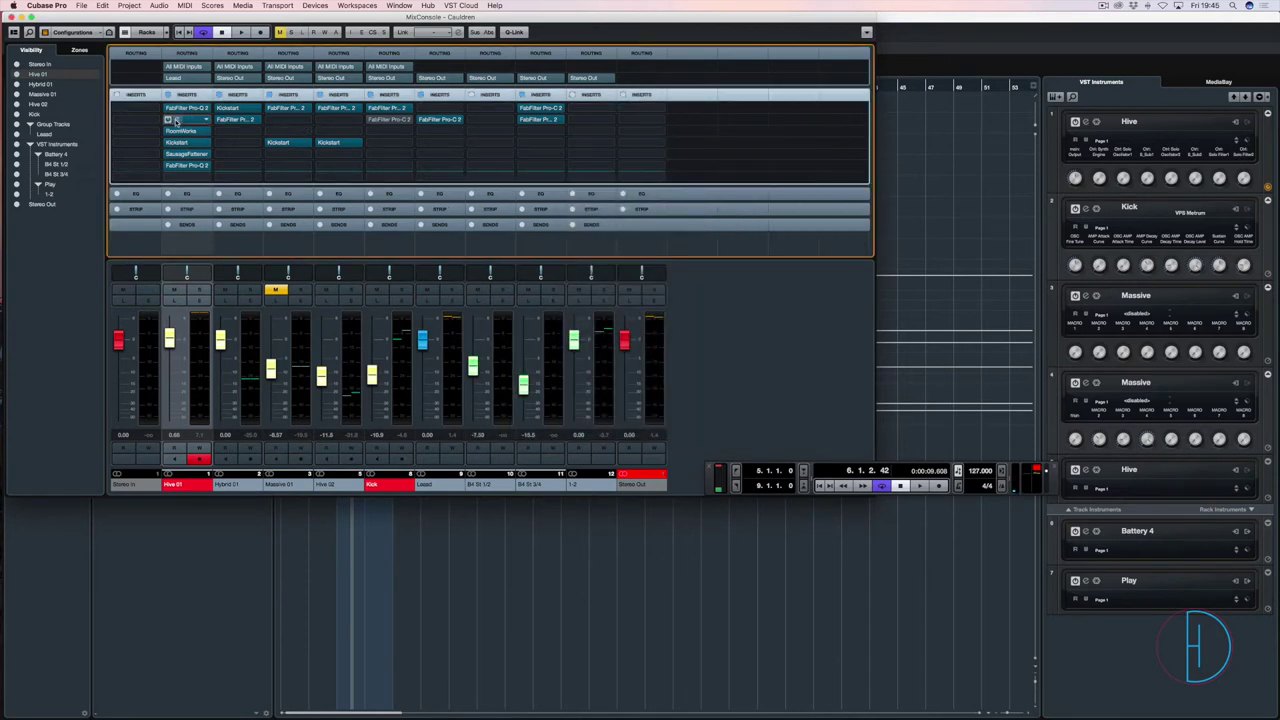
{"action": "key", "text": "space"}
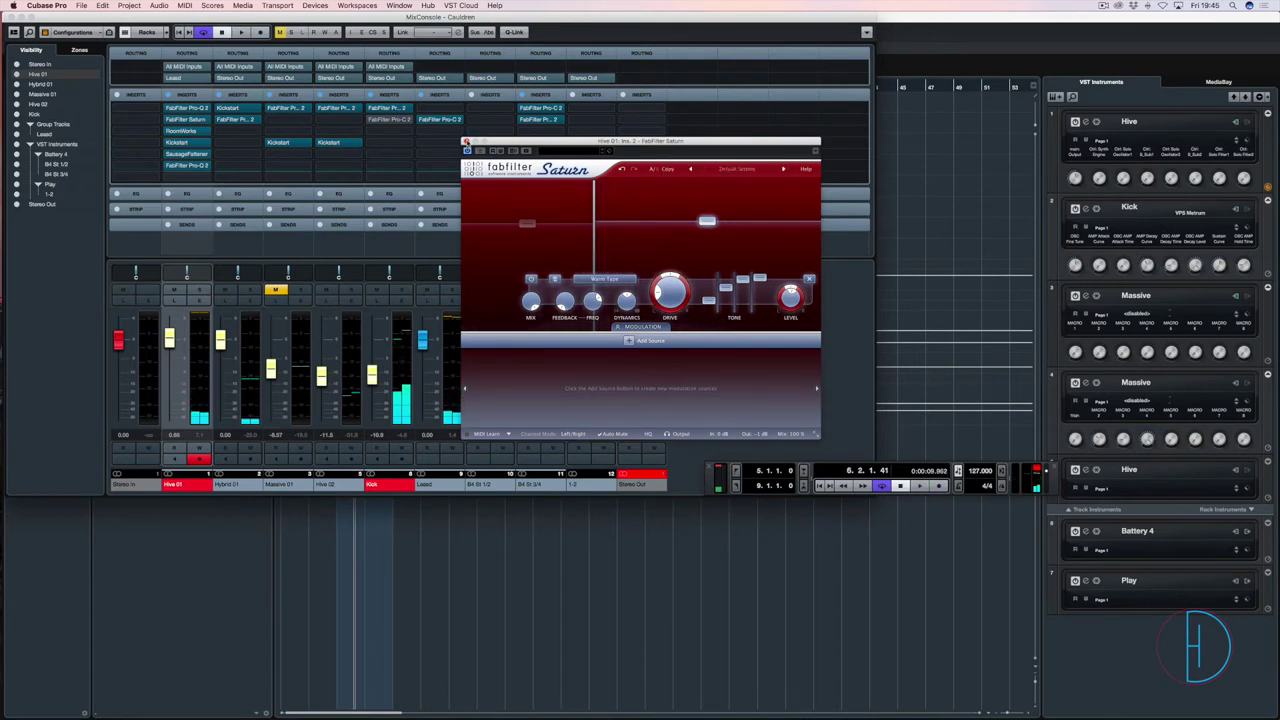
{"action": "left_click", "coordinate": [466, 140]}
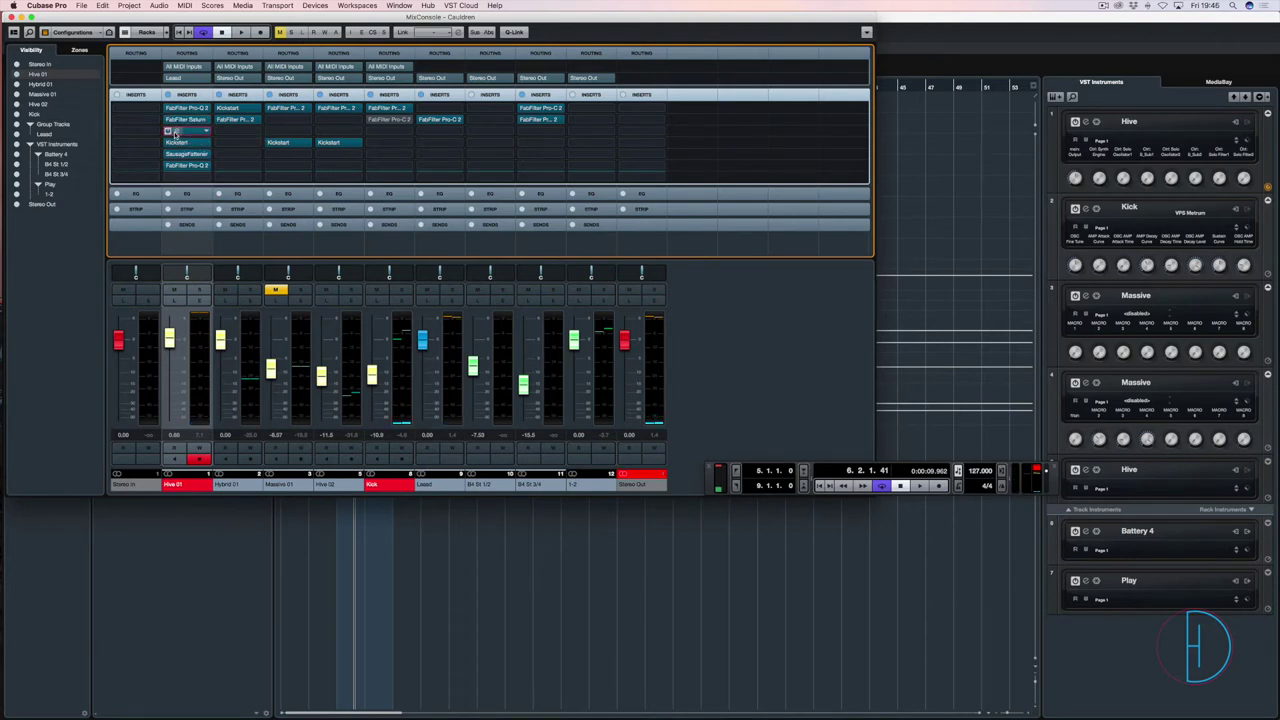
Audition Hive 01's RoomWorks reverb and bring the project arrangement in front of the mixer
{"action": "double_click", "coordinate": [176, 132]}
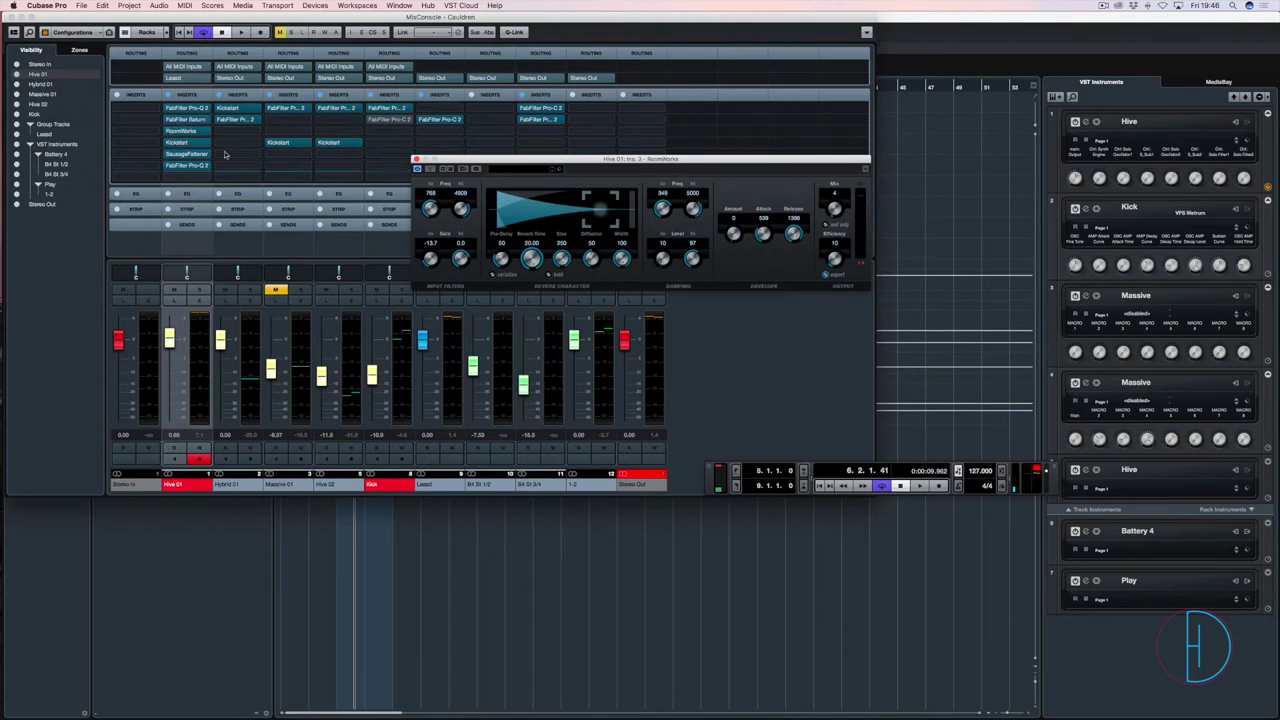
{"action": "left_click", "coordinate": [440, 180]}
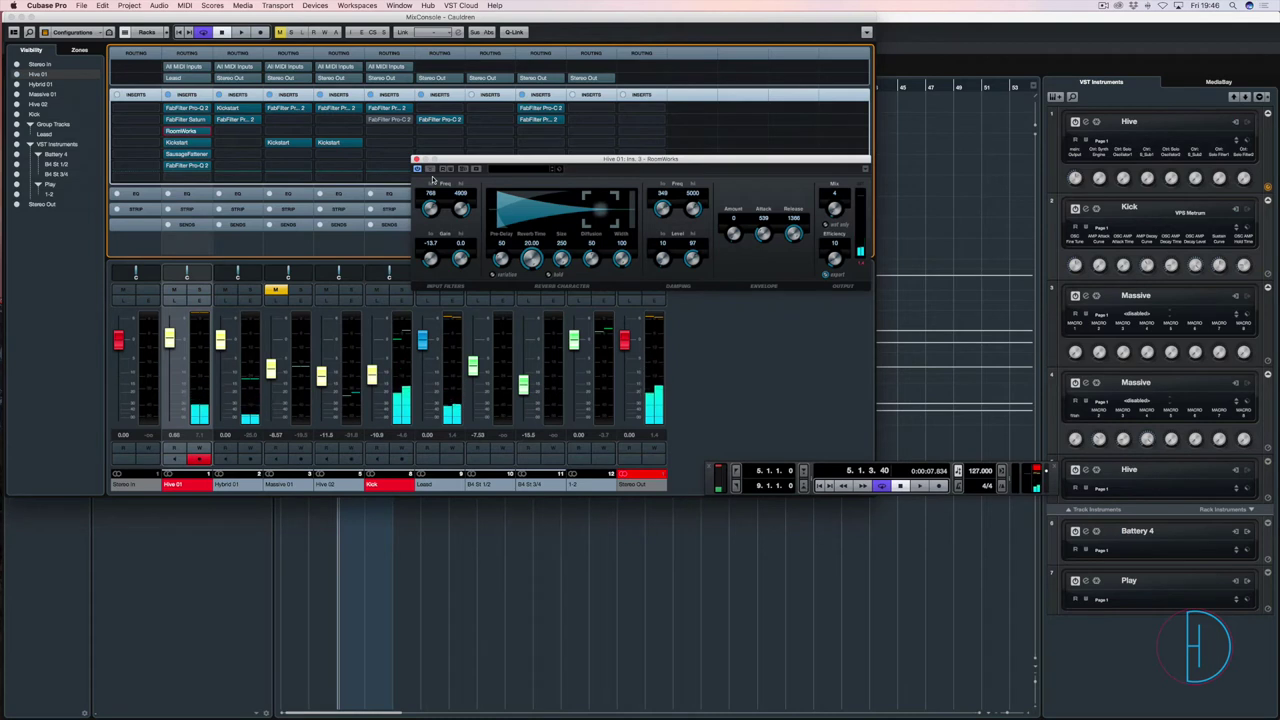
{"action": "left_click", "coordinate": [499, 553]}
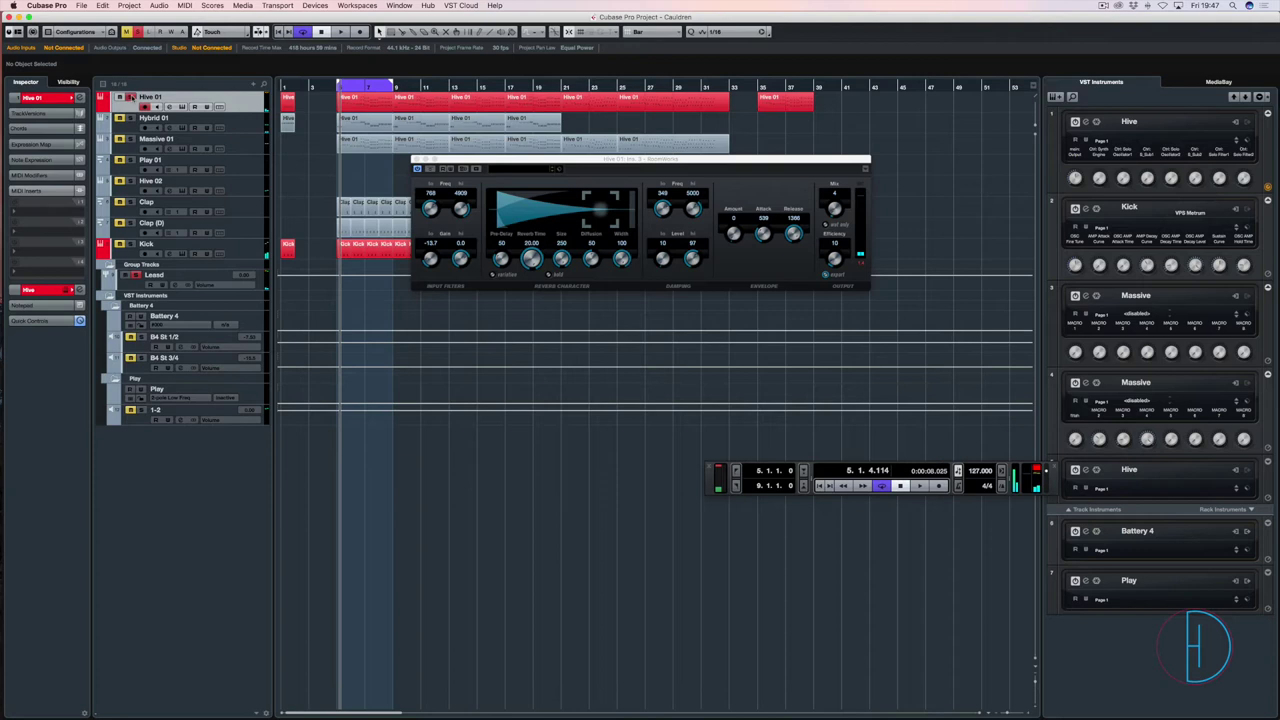
Play the Hive lead with the RoomWorks reverb active
{"action": "left_click", "coordinate": [435, 171]}
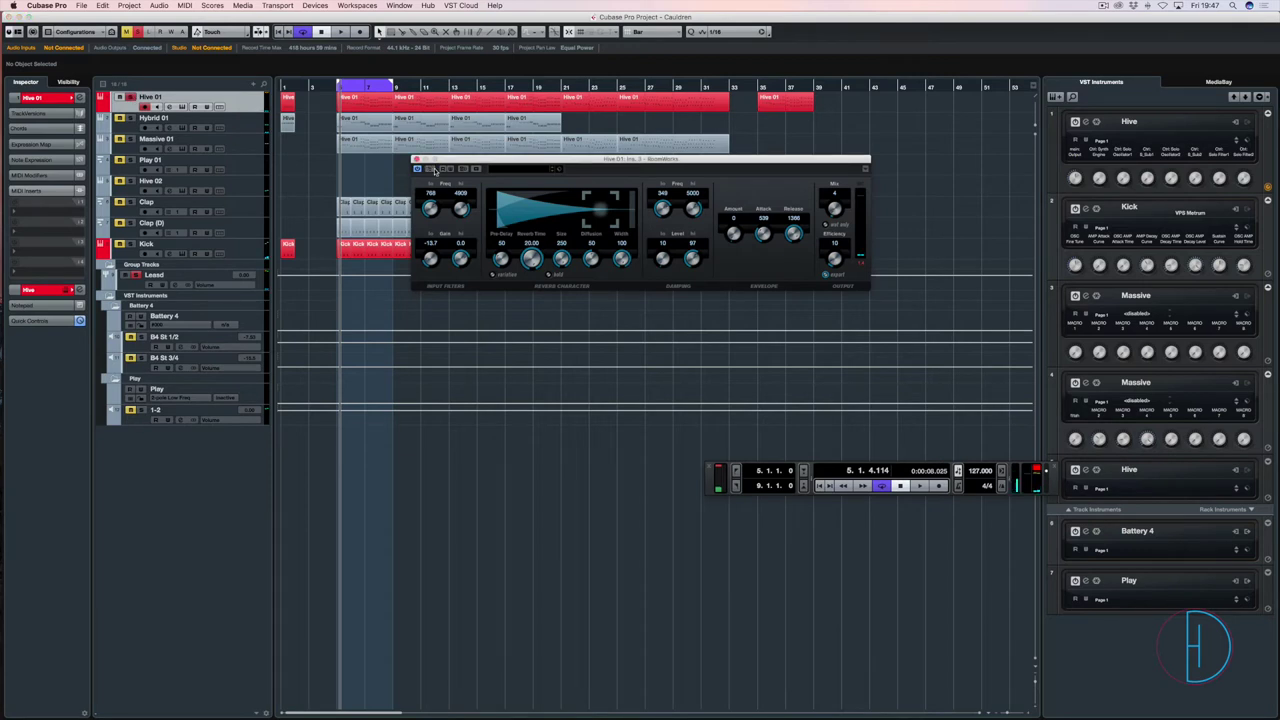
{"action": "key", "text": "space"}
{"action": "key", "text": "space"}
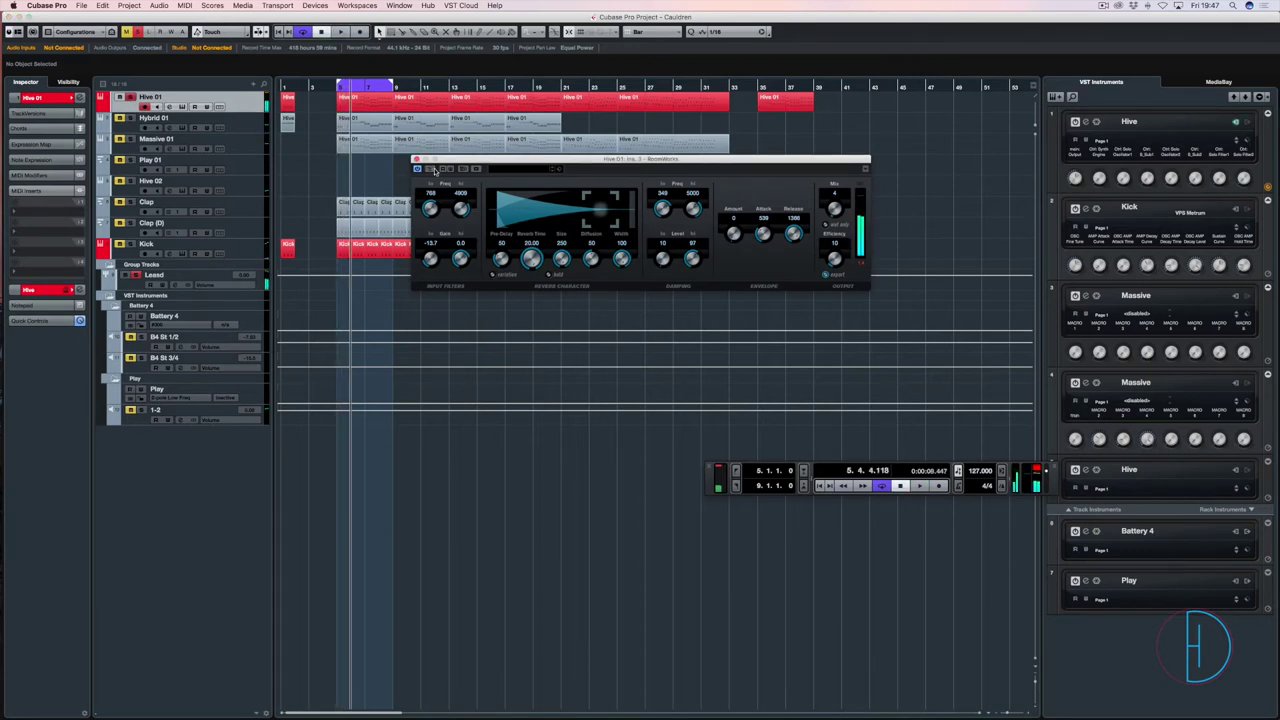
{"action": "key", "text": "space"}
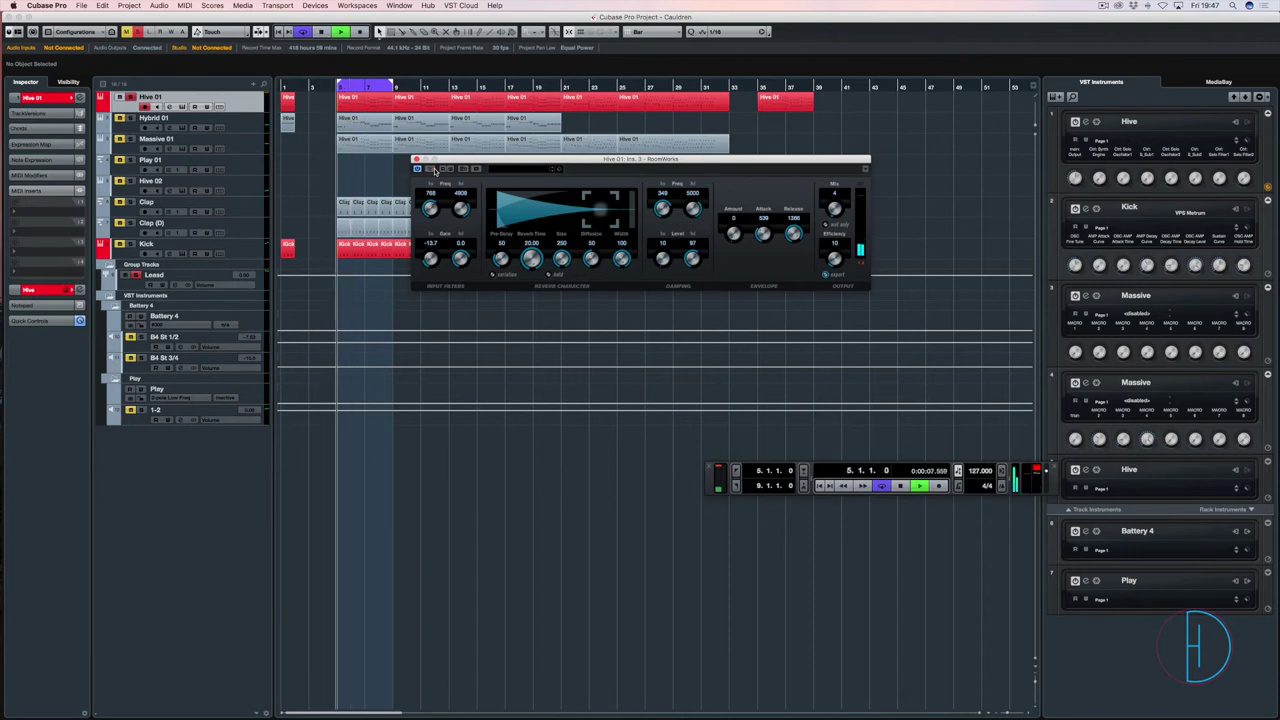
{"action": "key", "text": "space"}
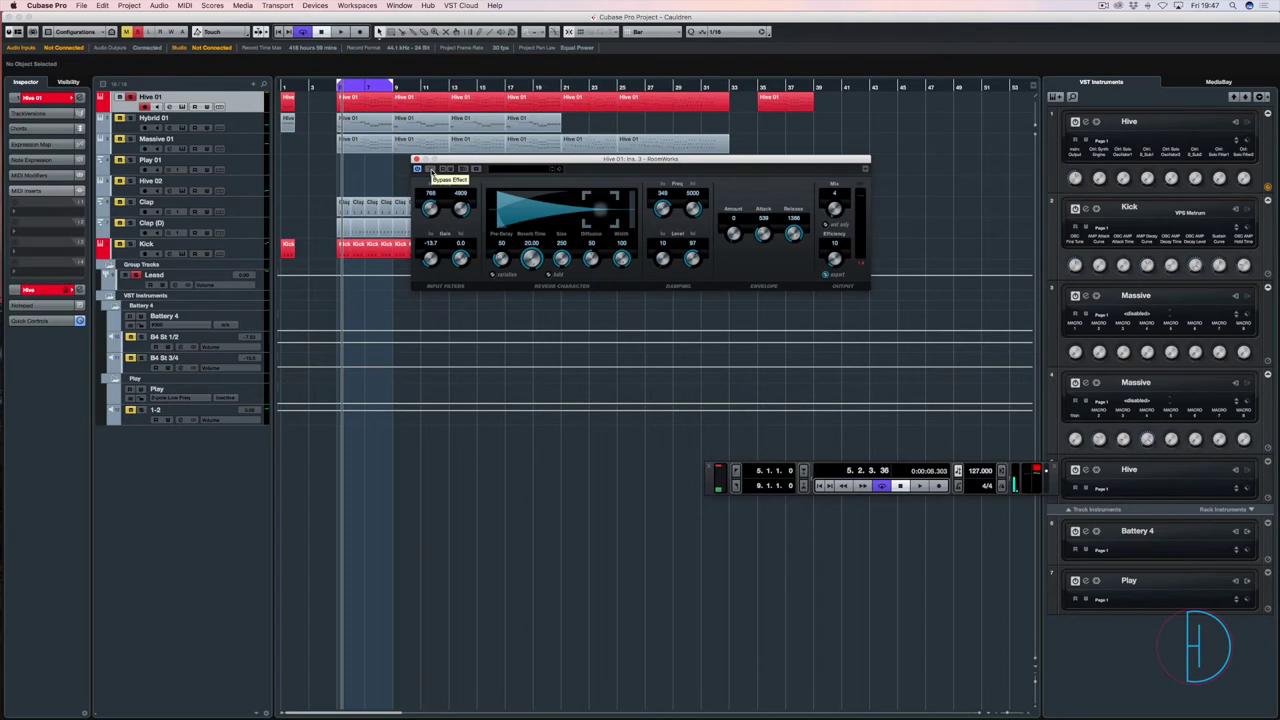
Bypass RoomWorks during playback, then return to the MixConsole and close the reverb editor
{"action": "key", "text": "space"}
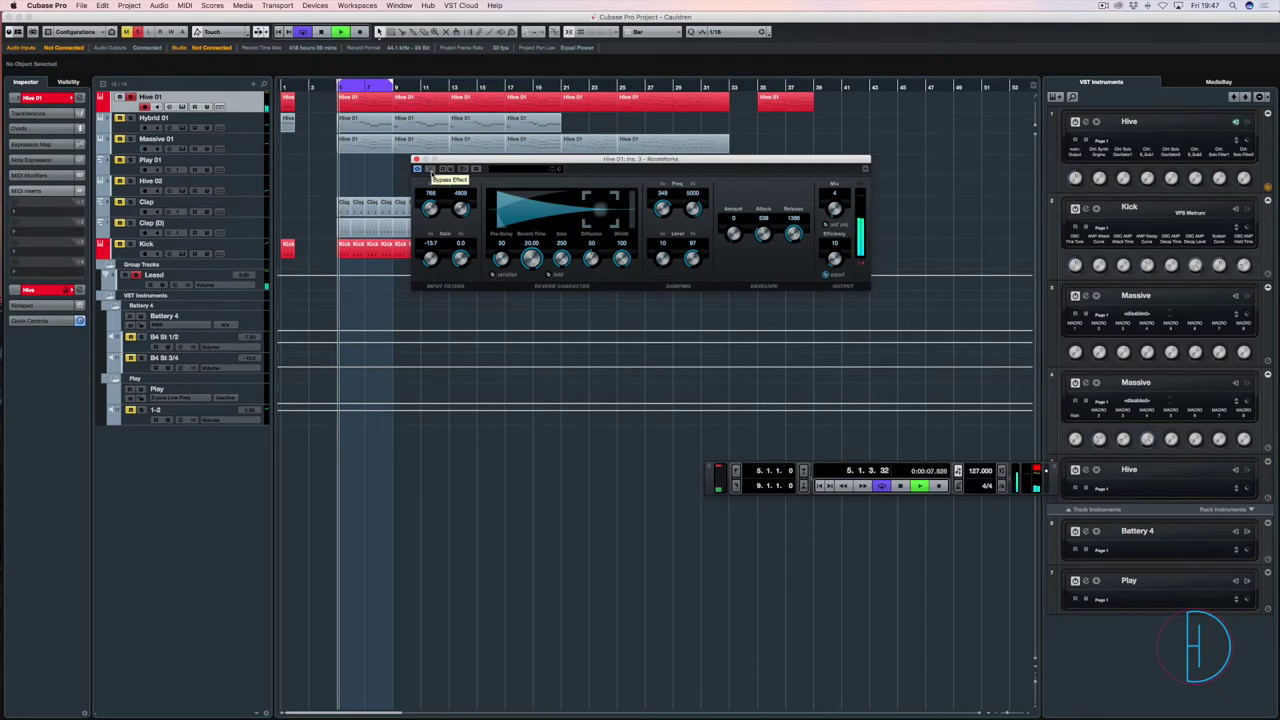
{"action": "left_click", "coordinate": [430, 170]}
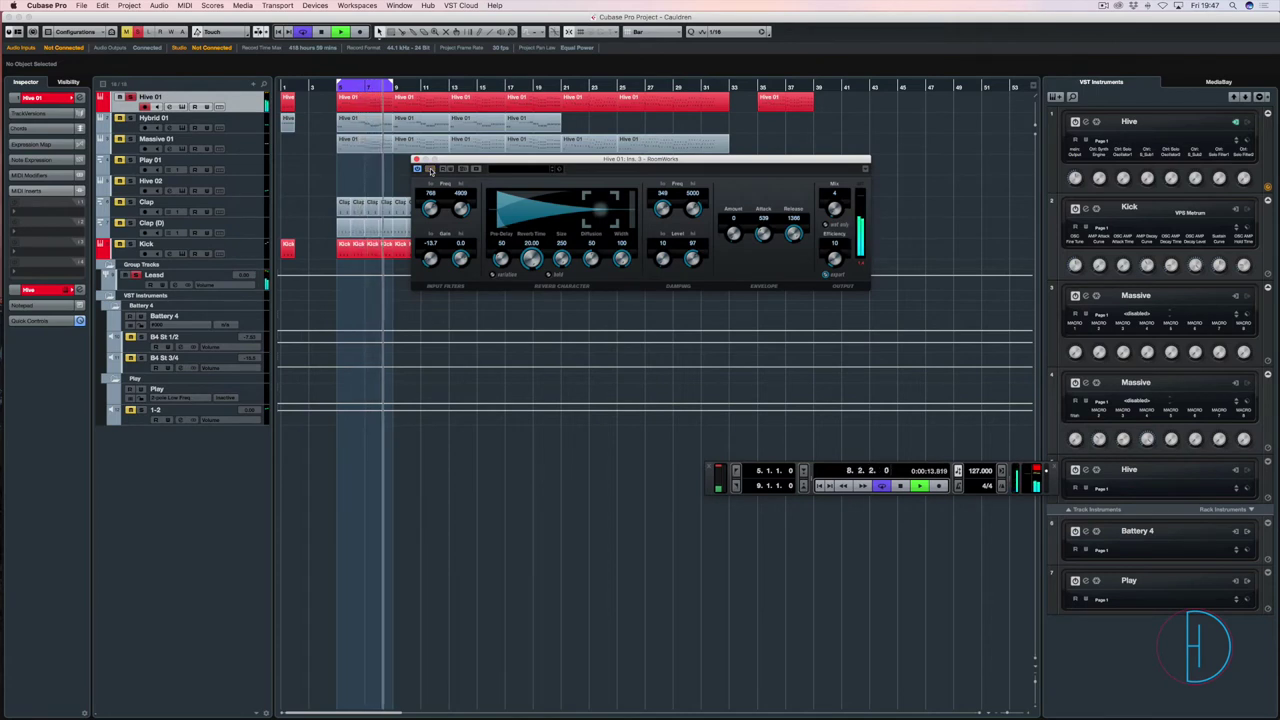
{"action": "key", "text": "space"}
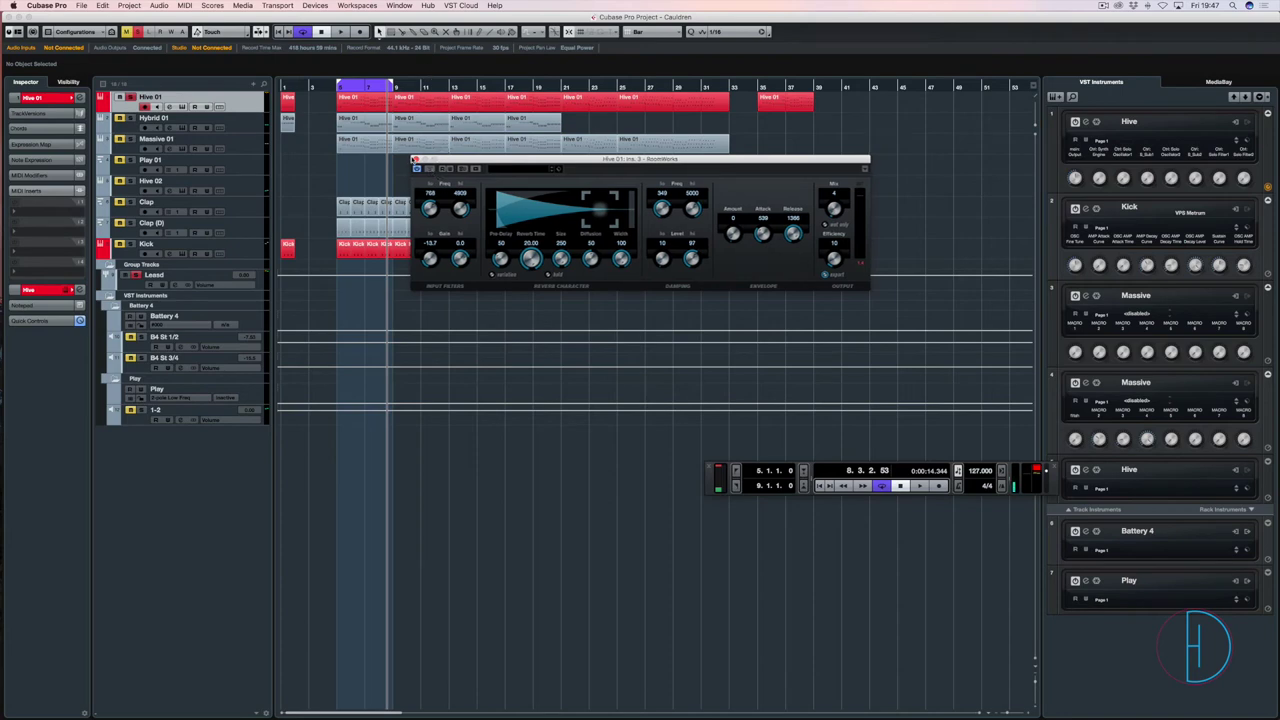
{"action": "key", "text": "F3"}
{"action": "left_click", "coordinate": [414, 160]}
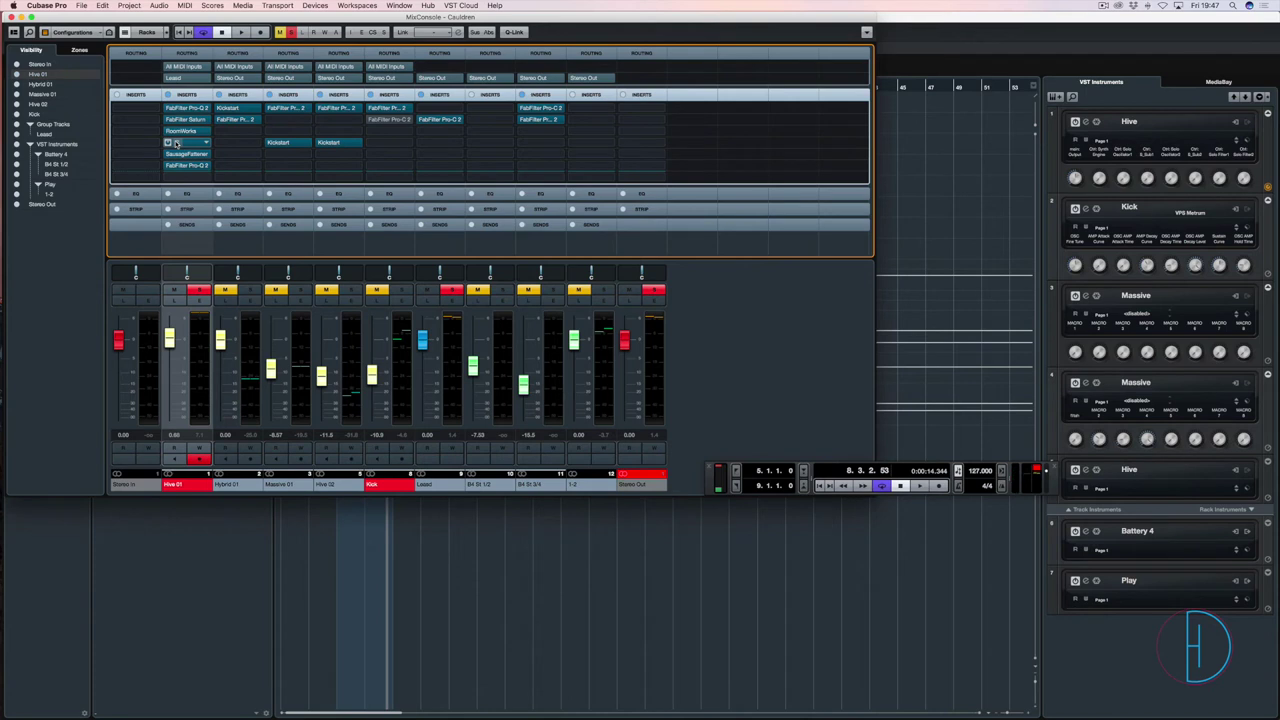
{"action": "left_click", "coordinate": [175, 143]}
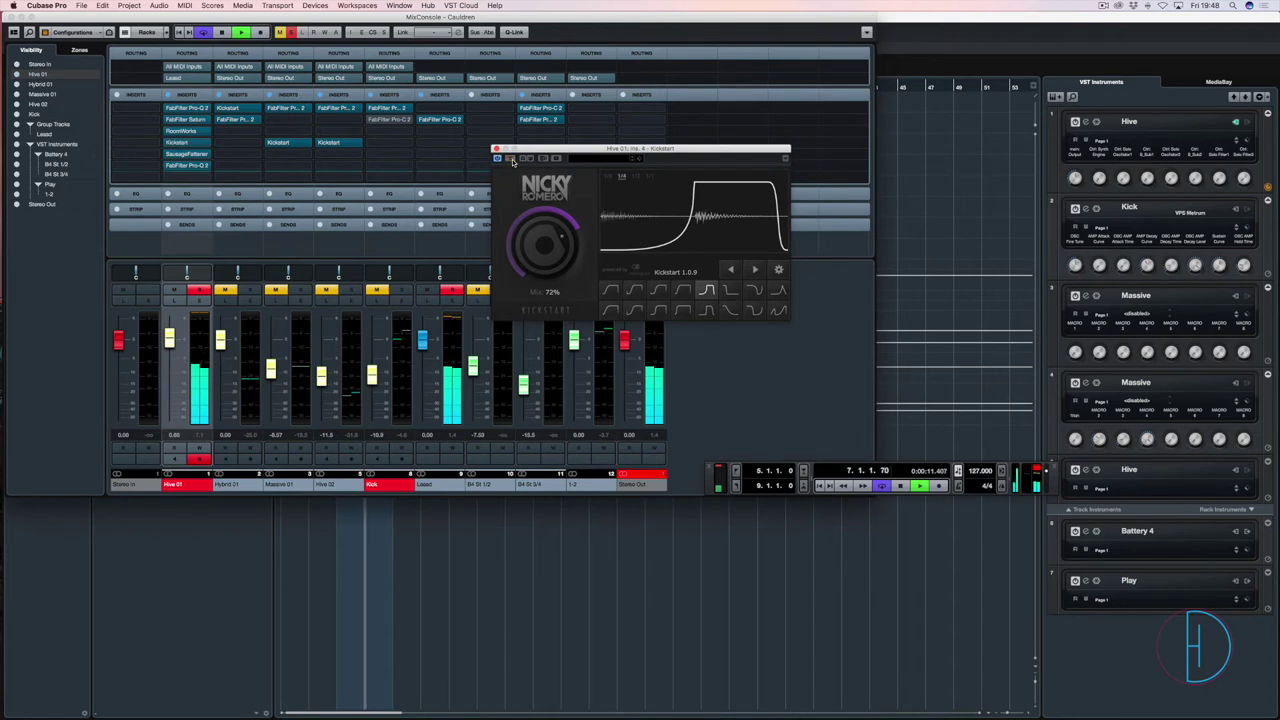
{"action": "key", "text": "space"}
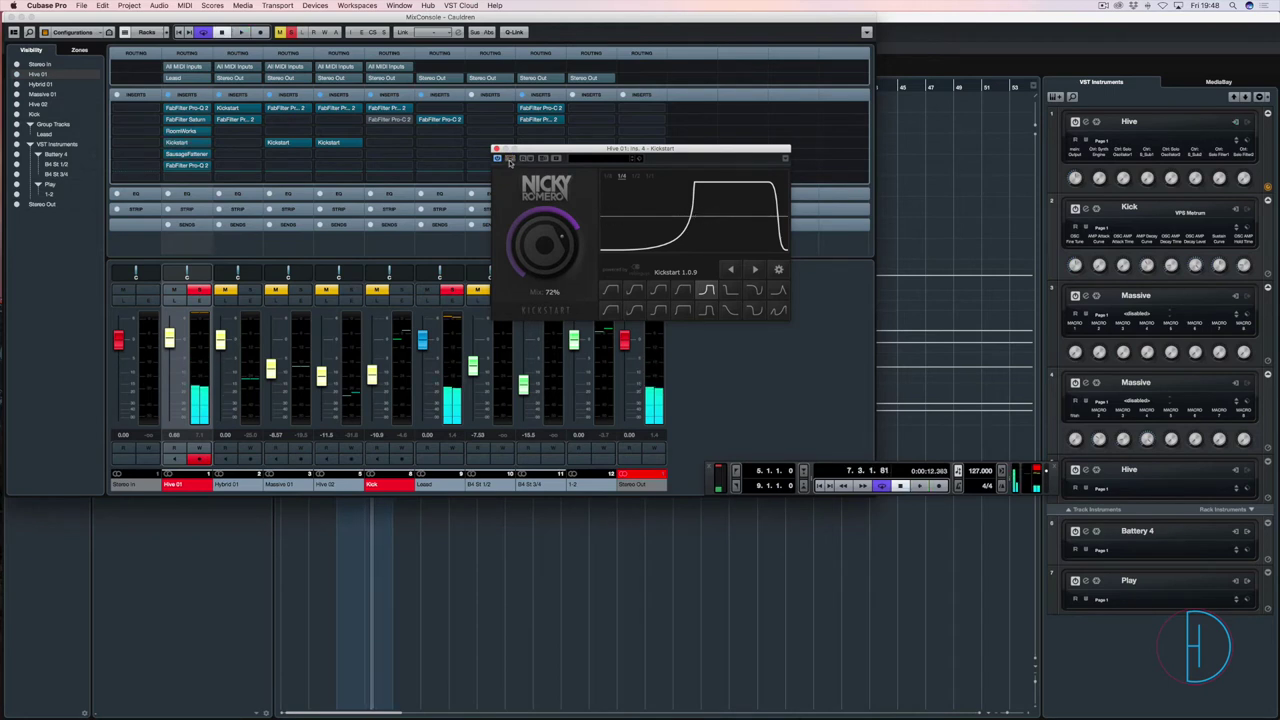
{"action": "left_click", "coordinate": [496, 149]}
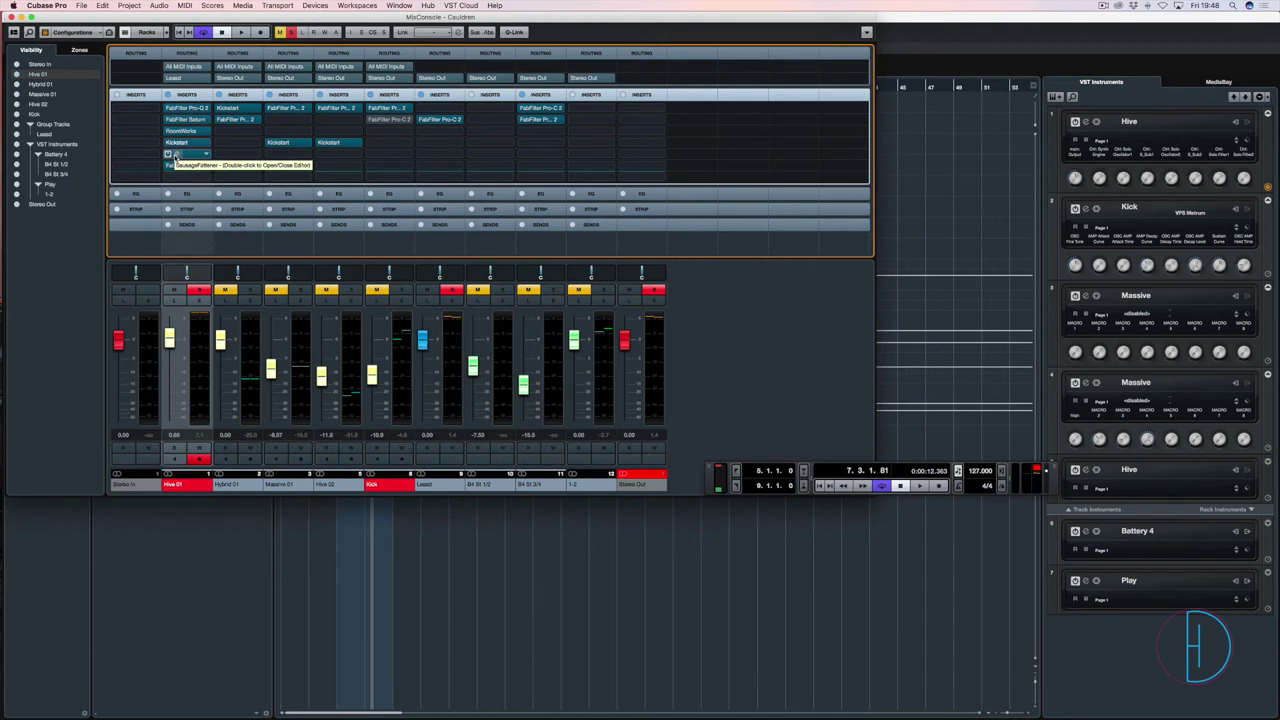
{"action": "double_click", "coordinate": [175, 156]}
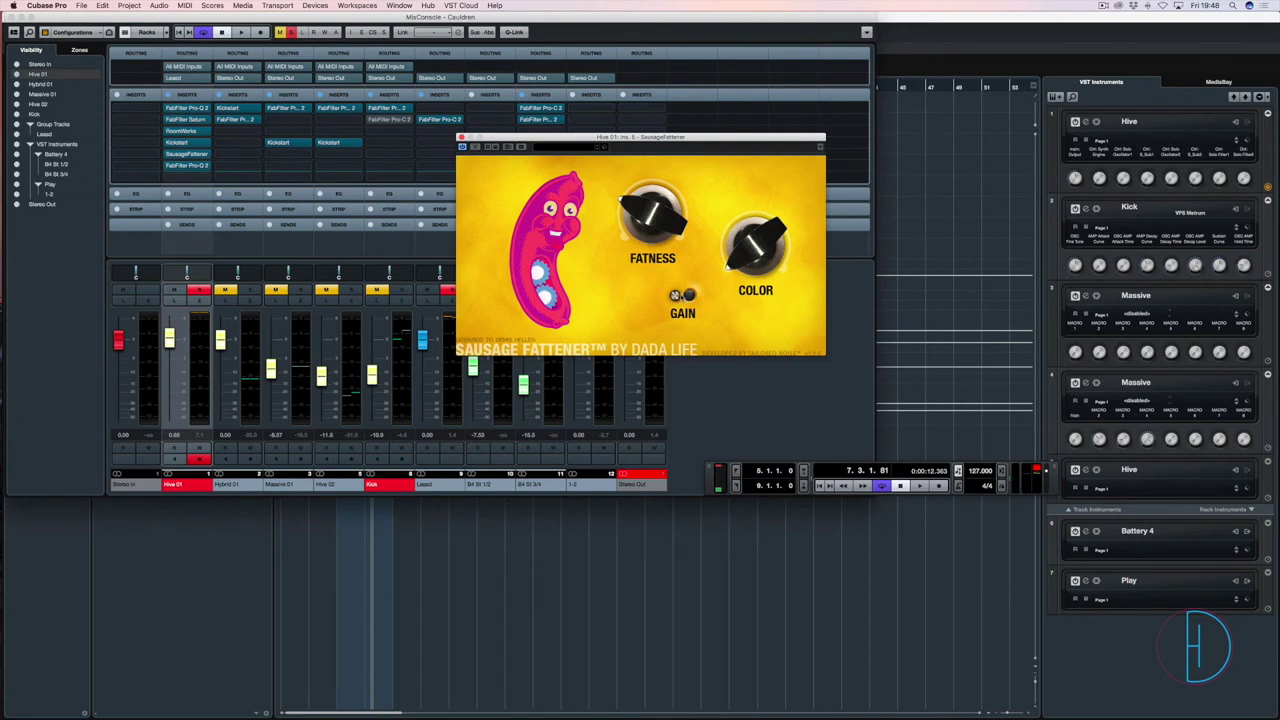
{"action": "key", "text": "space"}
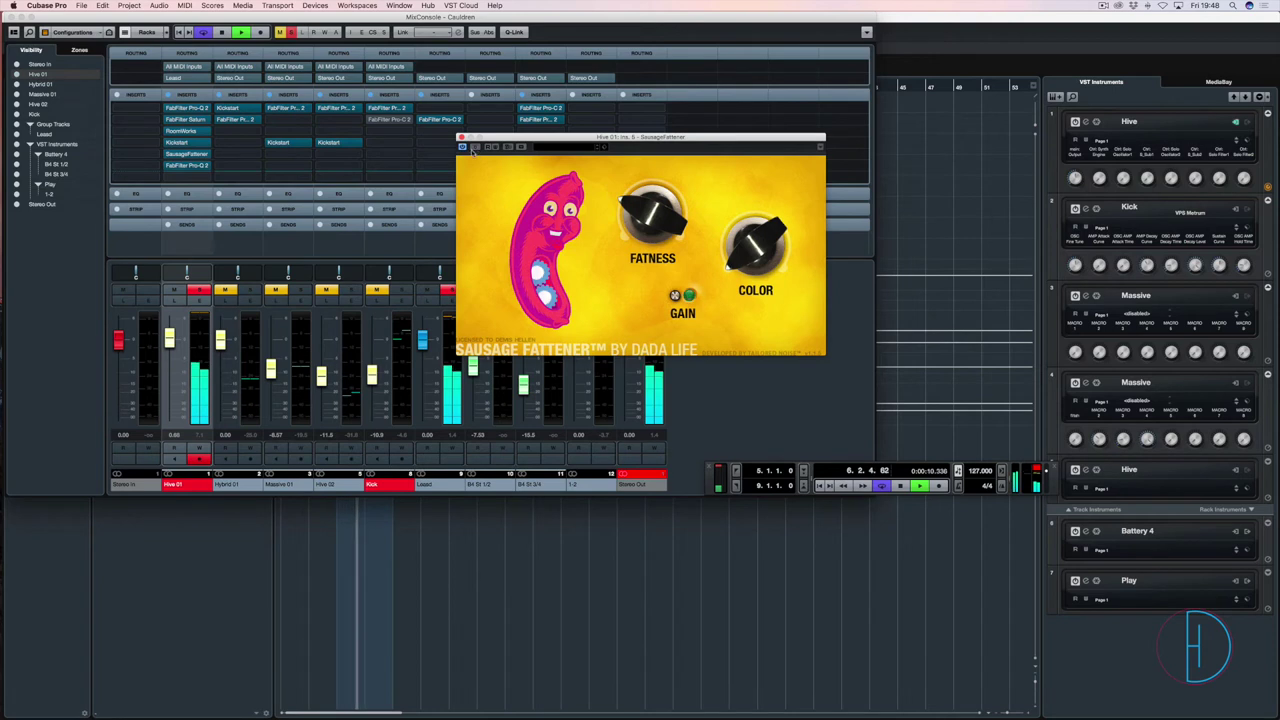
{"action": "key", "text": "space"}
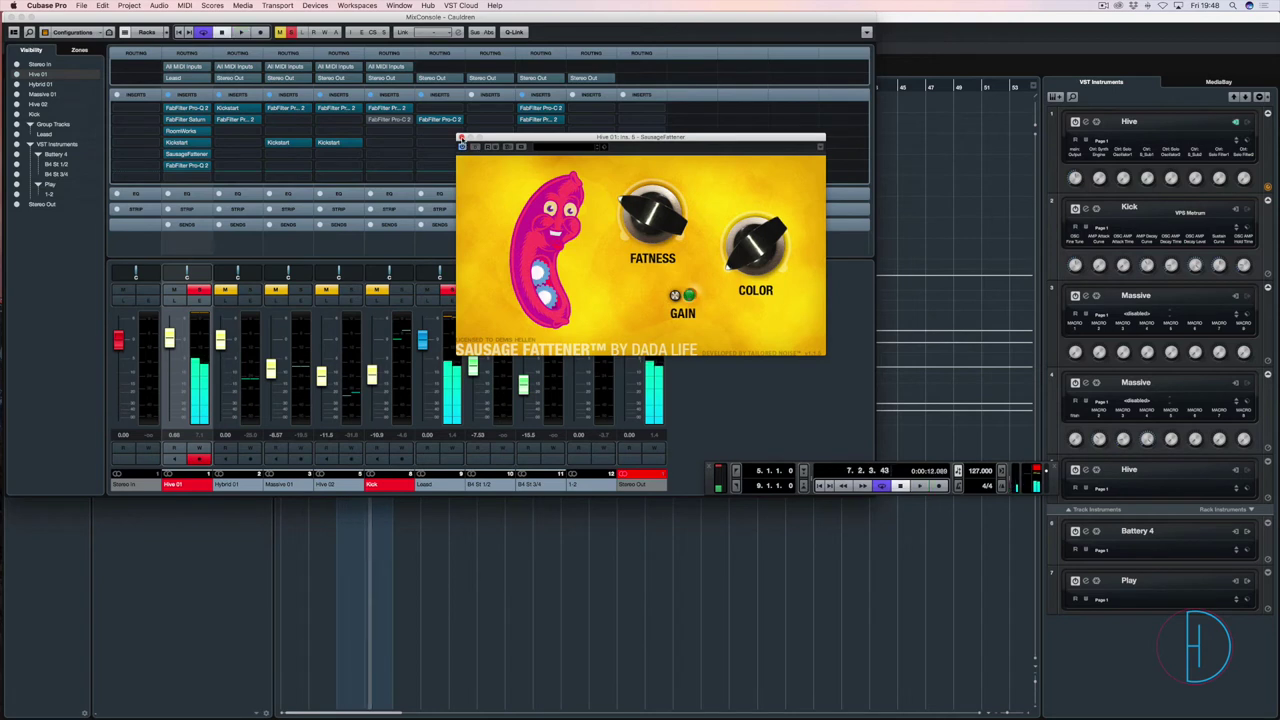
{"action": "left_click", "coordinate": [461, 137]}
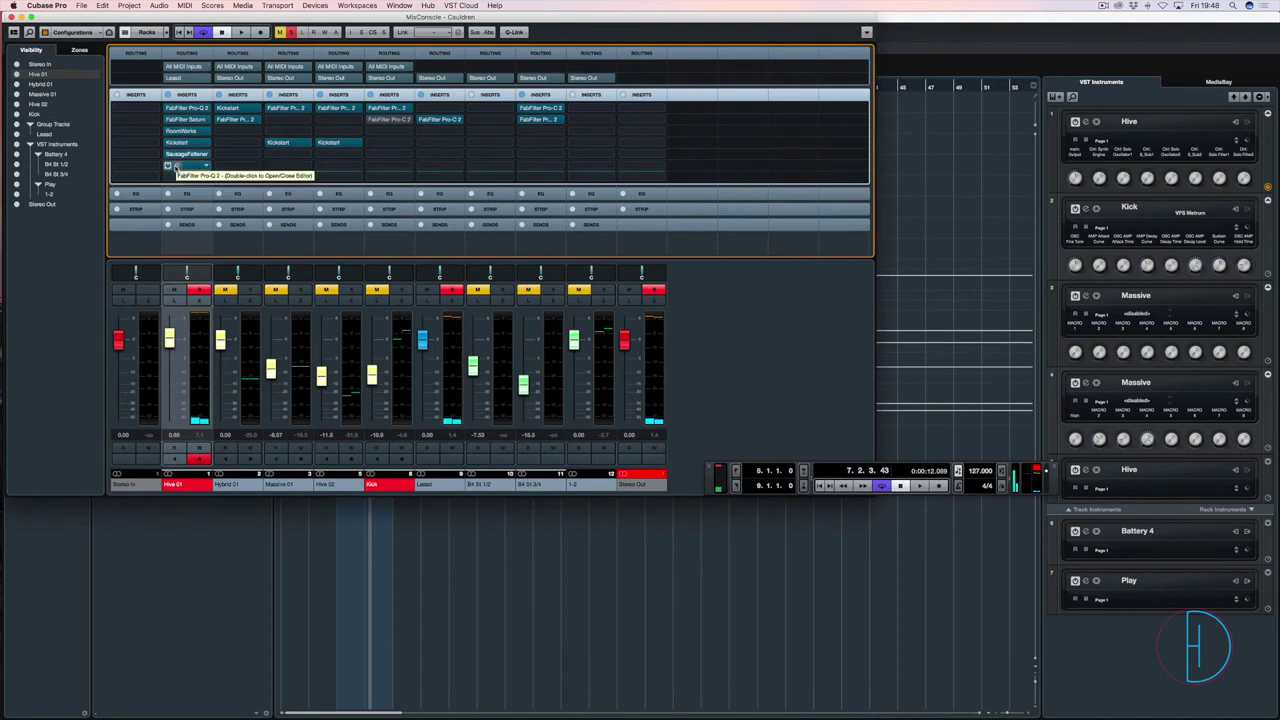
Open Hive 01's Pro-Q 2 EQ and play from the left locator
{"action": "double_click", "coordinate": [170, 165]}
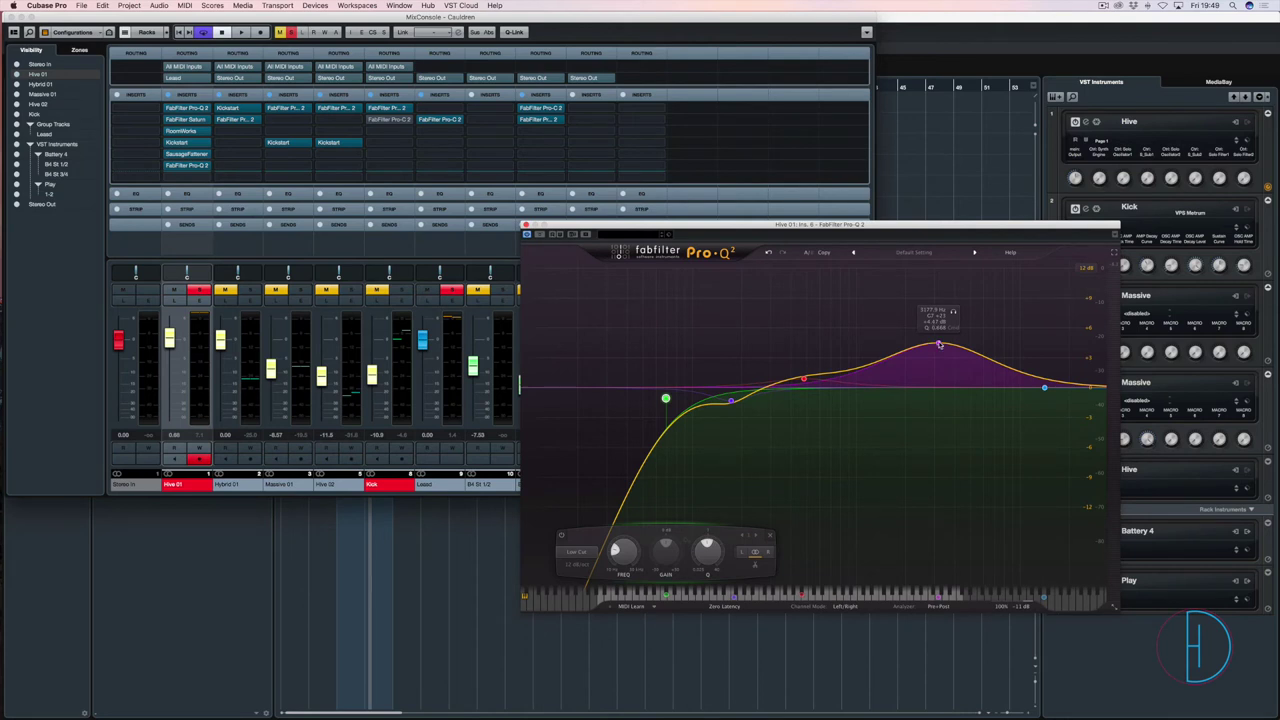
{"action": "left_click", "coordinate": [466, 521]}
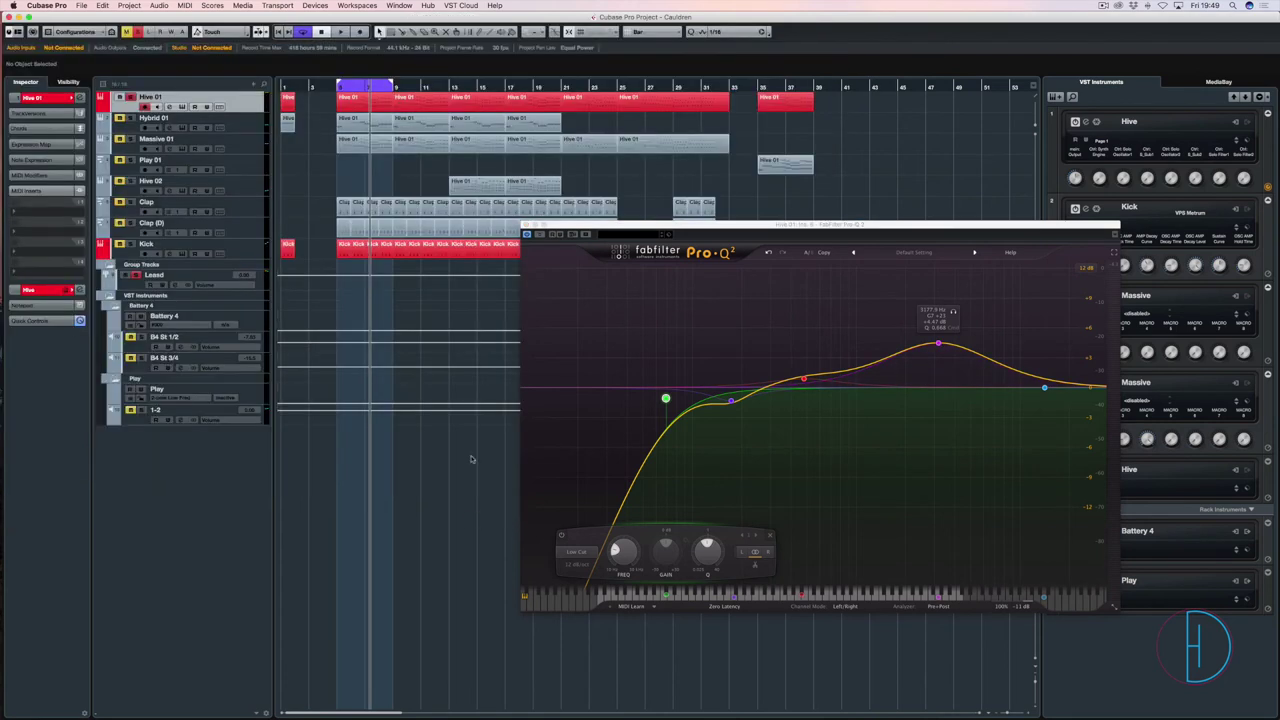
{"action": "key", "text": "space"}
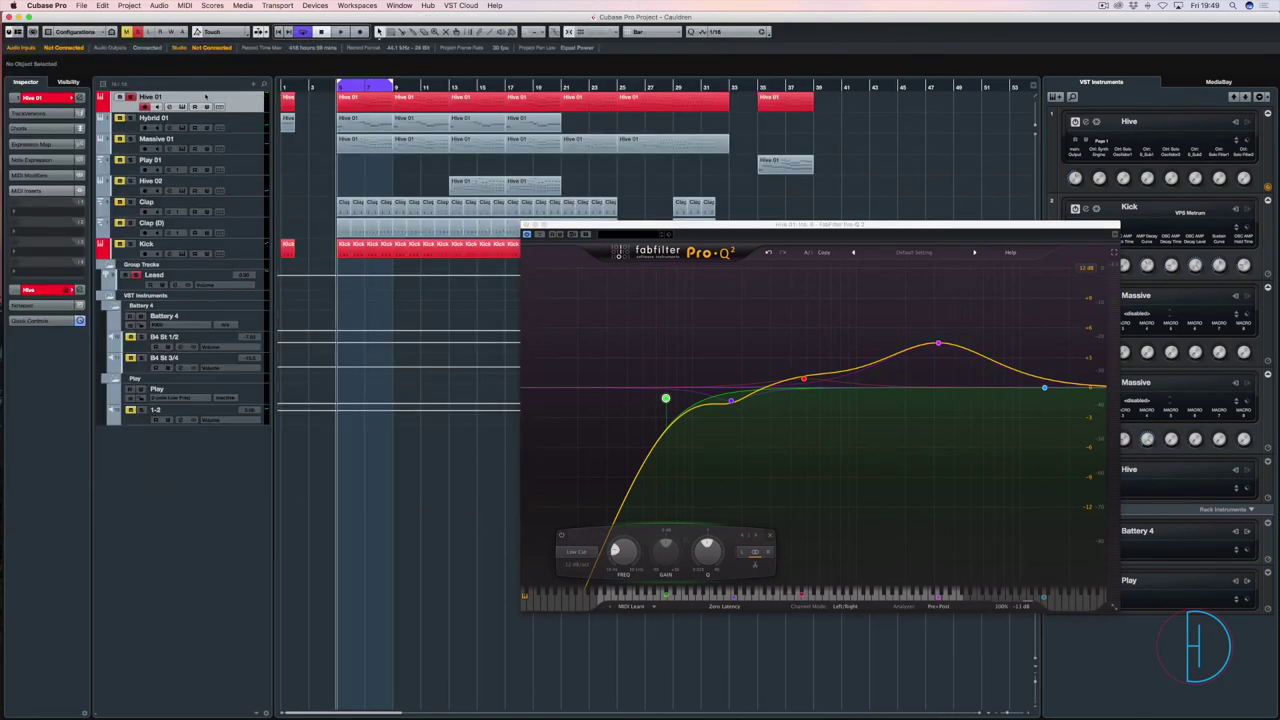
{"action": "key", "text": "space"}
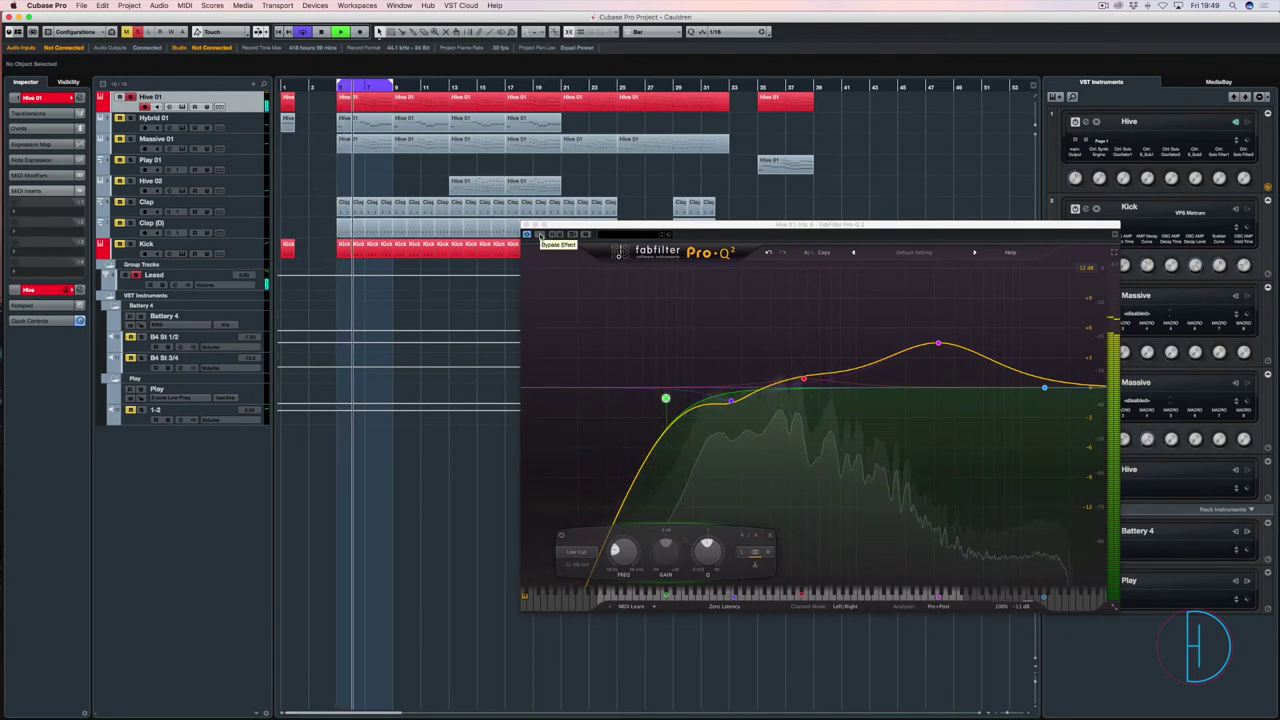
Compare the Pro-Q 2 against bypass during playback, then bring up the MixConsole
{"action": "left_click", "coordinate": [540, 236]}
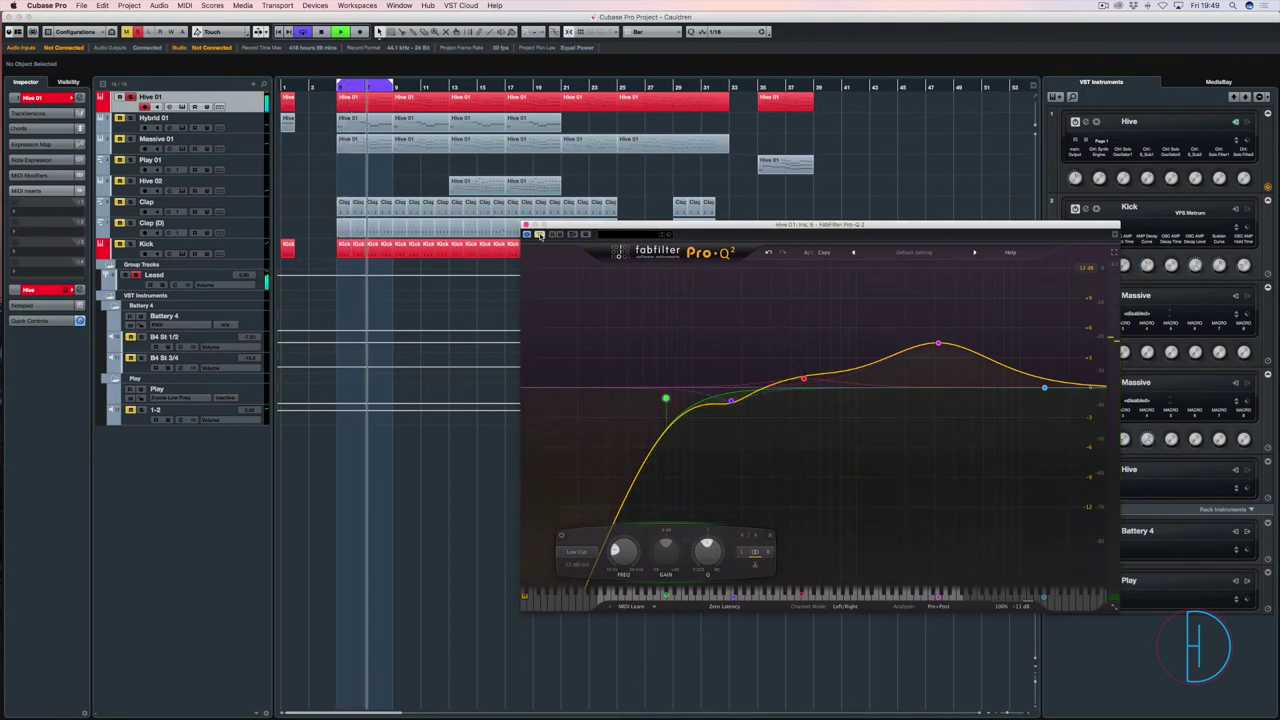
{"action": "key", "text": "space"}
{"action": "mouse_move", "coordinate": [1016, 609]}
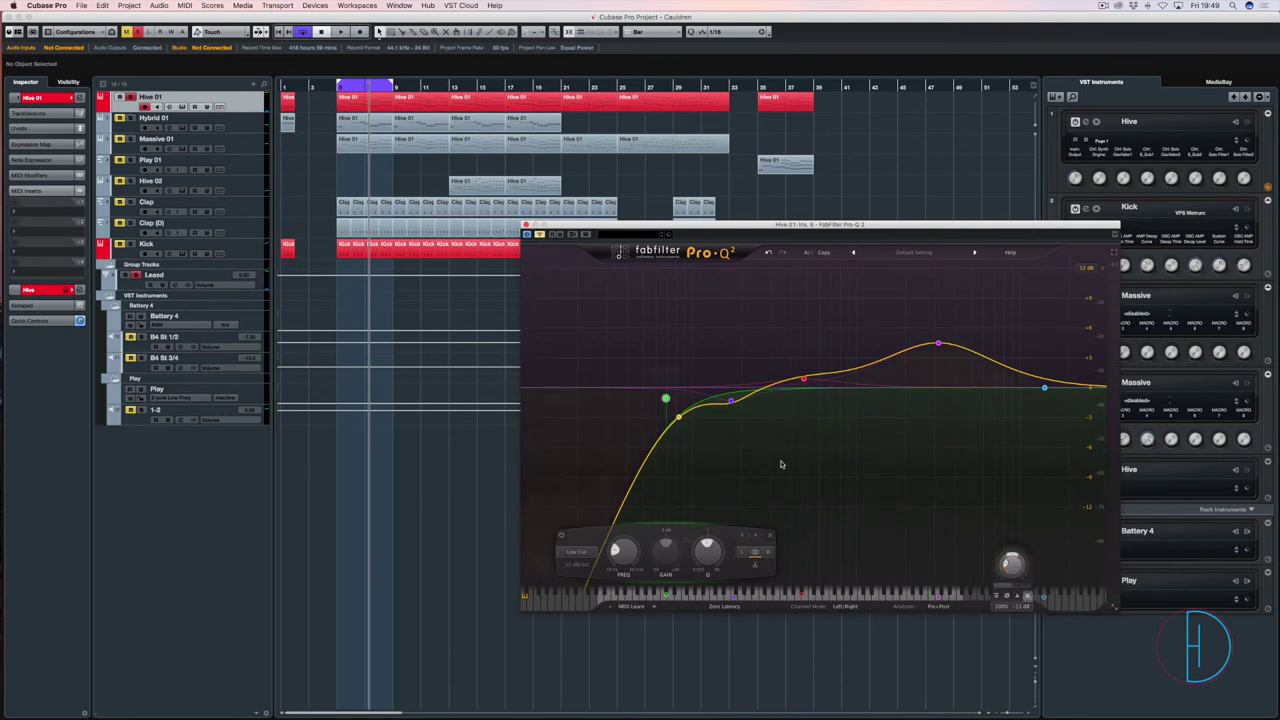
{"action": "mouse_move", "coordinate": [1040, 573]}
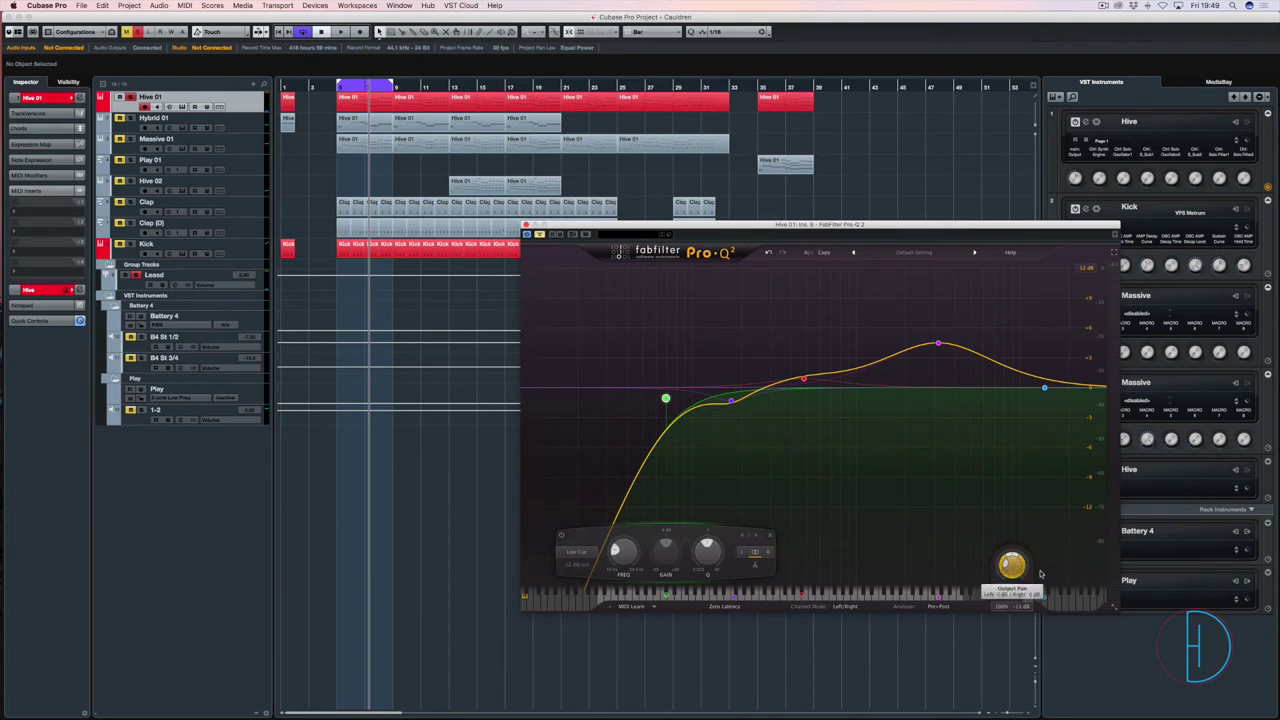
{"action": "key", "text": "space"}
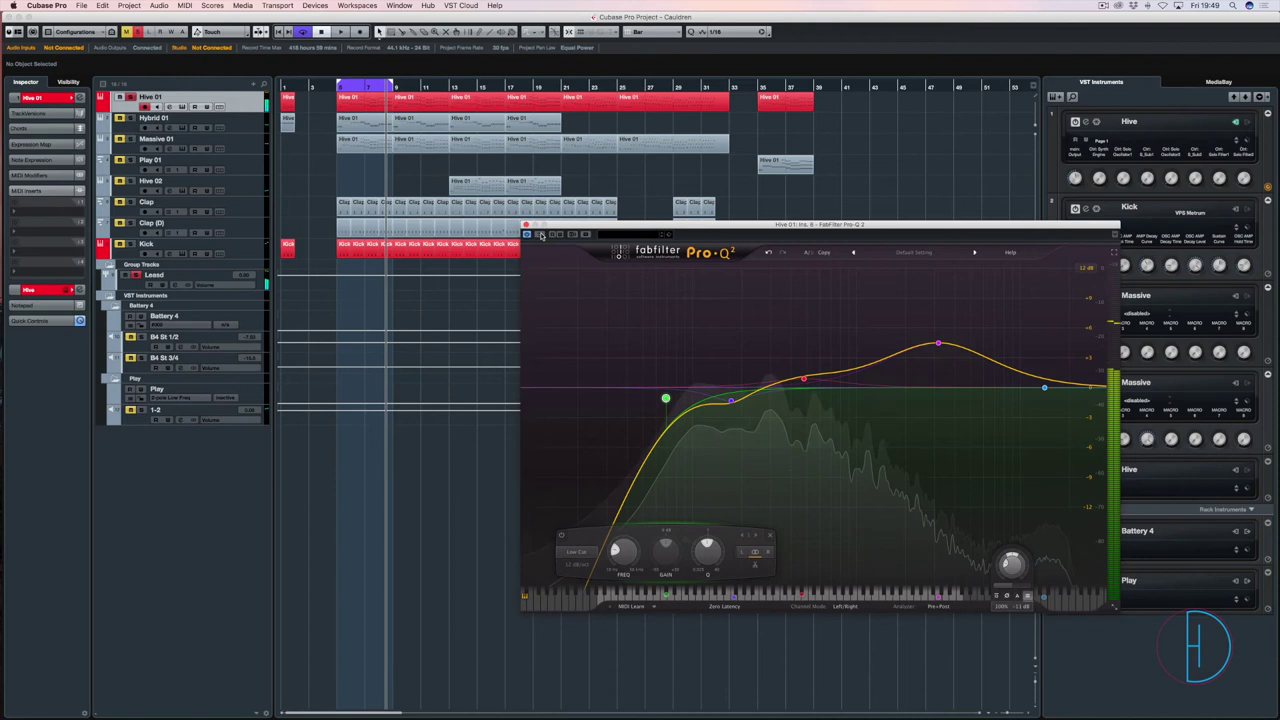
{"action": "mouse_move", "coordinate": [803, 378]}
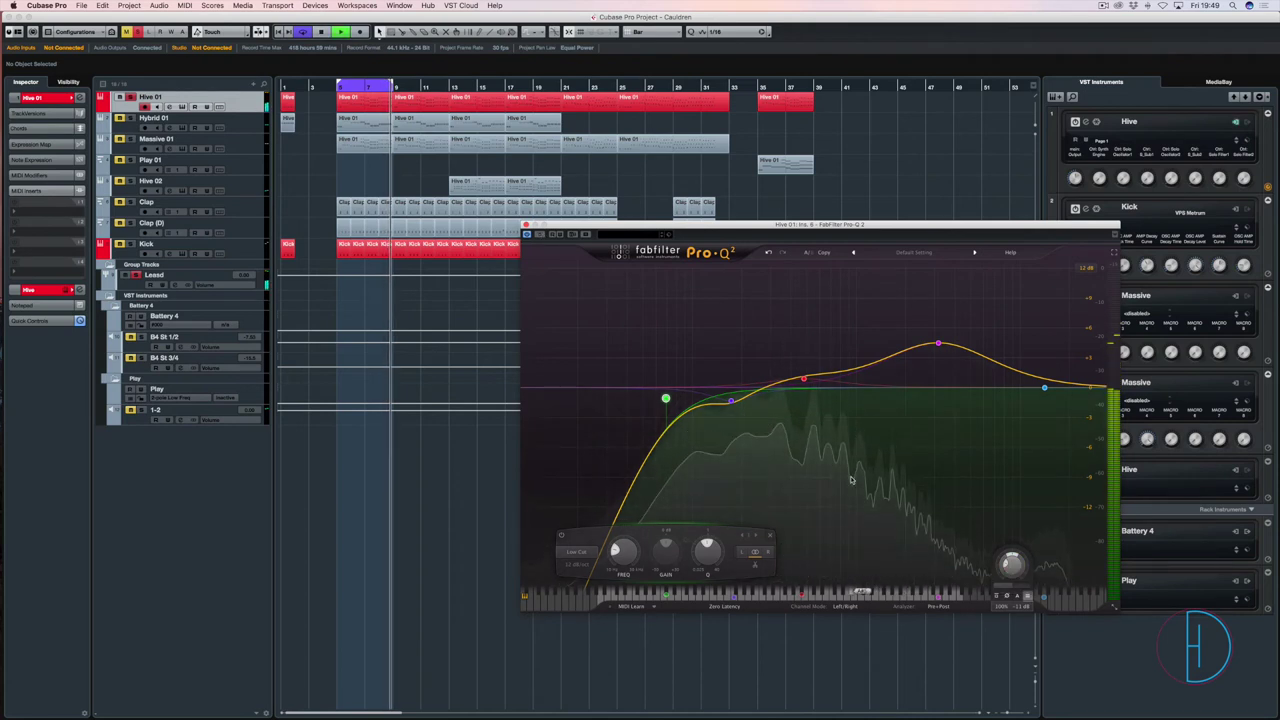
{"action": "mouse_move", "coordinate": [868, 467]}
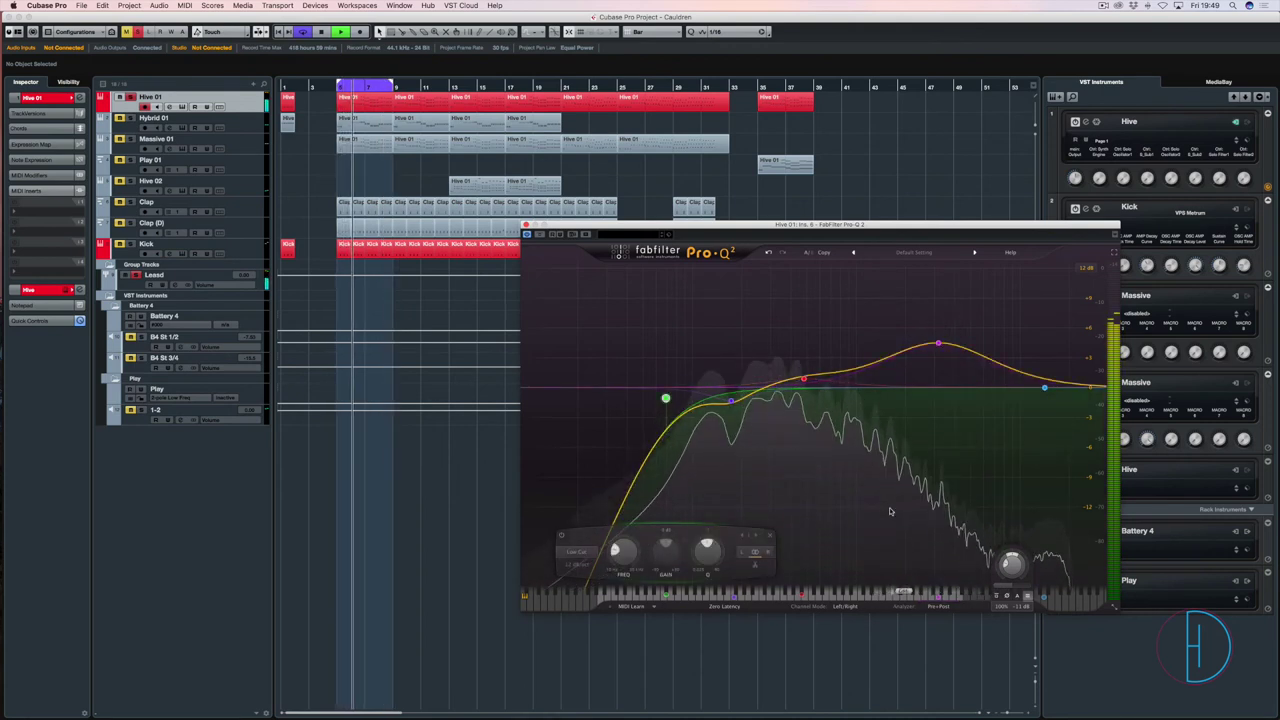
{"action": "key", "text": "space"}
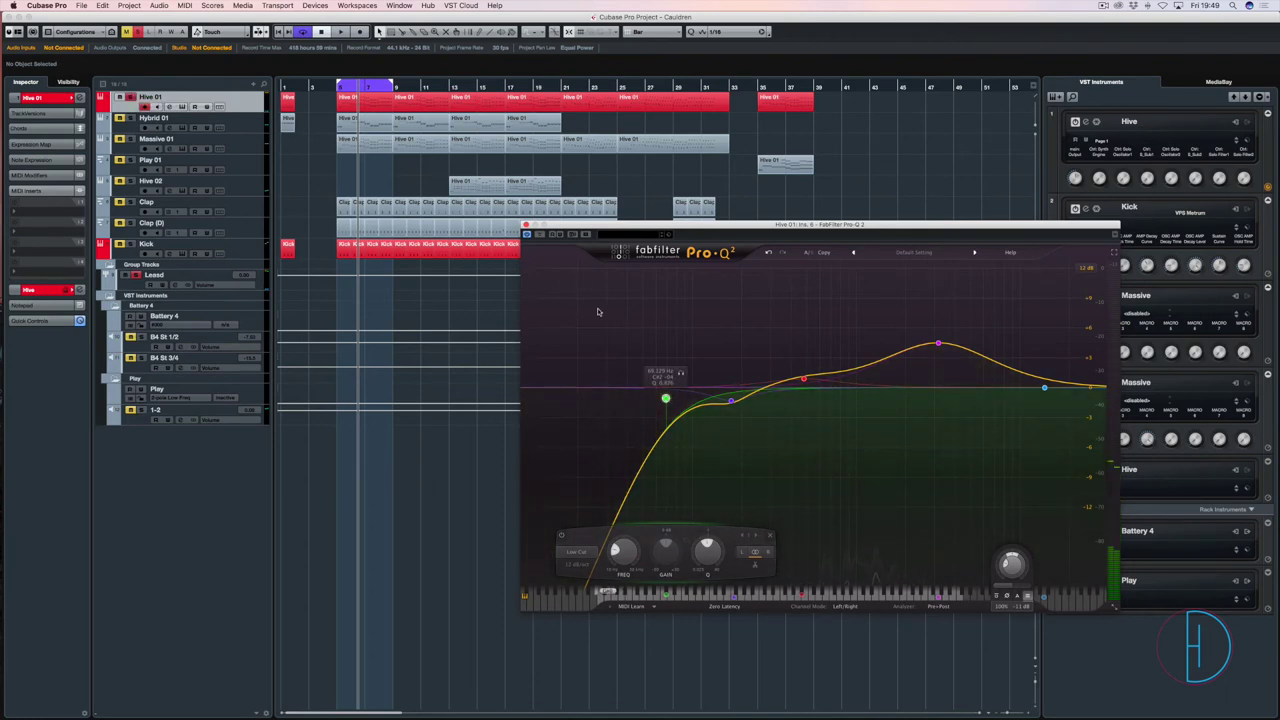
{"action": "key", "text": "F3"}
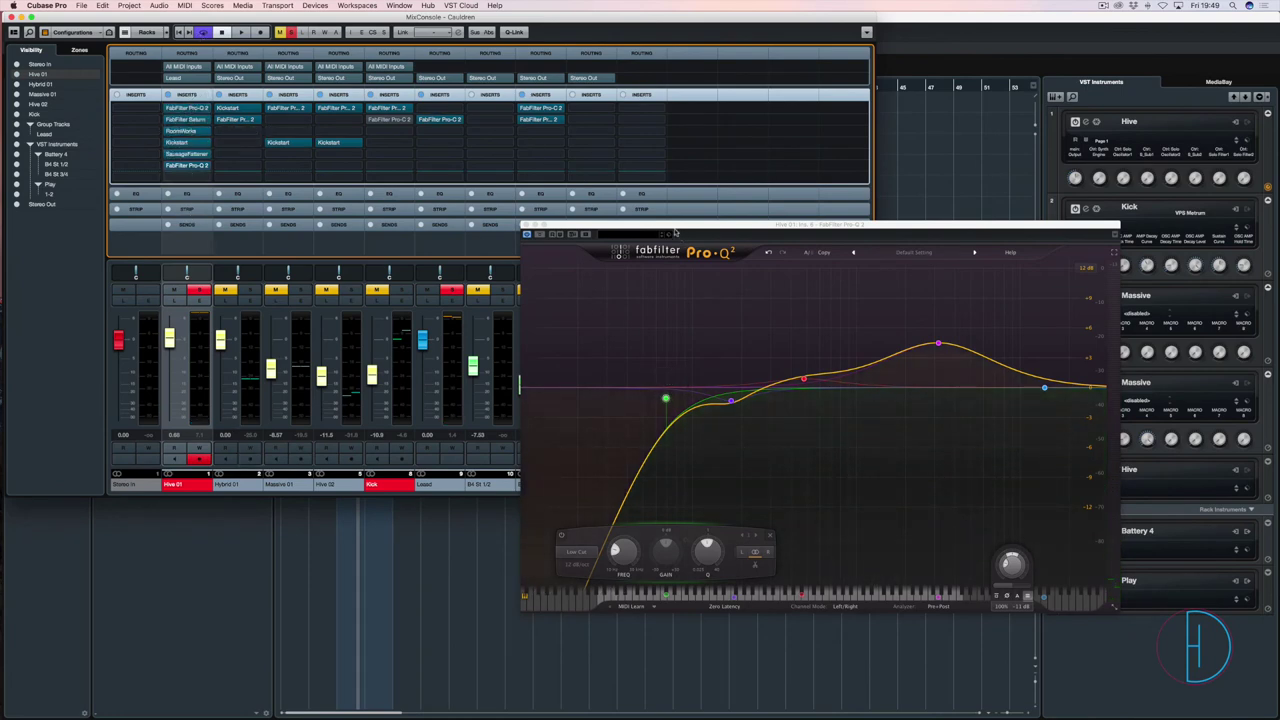
Move the Pro-Q 2 window aside and inspect the Lead group's Pro-C 2 threshold, ratio, attack and release
{"action": "left_click_drag", "start_coordinate": [675, 232], "coordinate": [896, 266]}
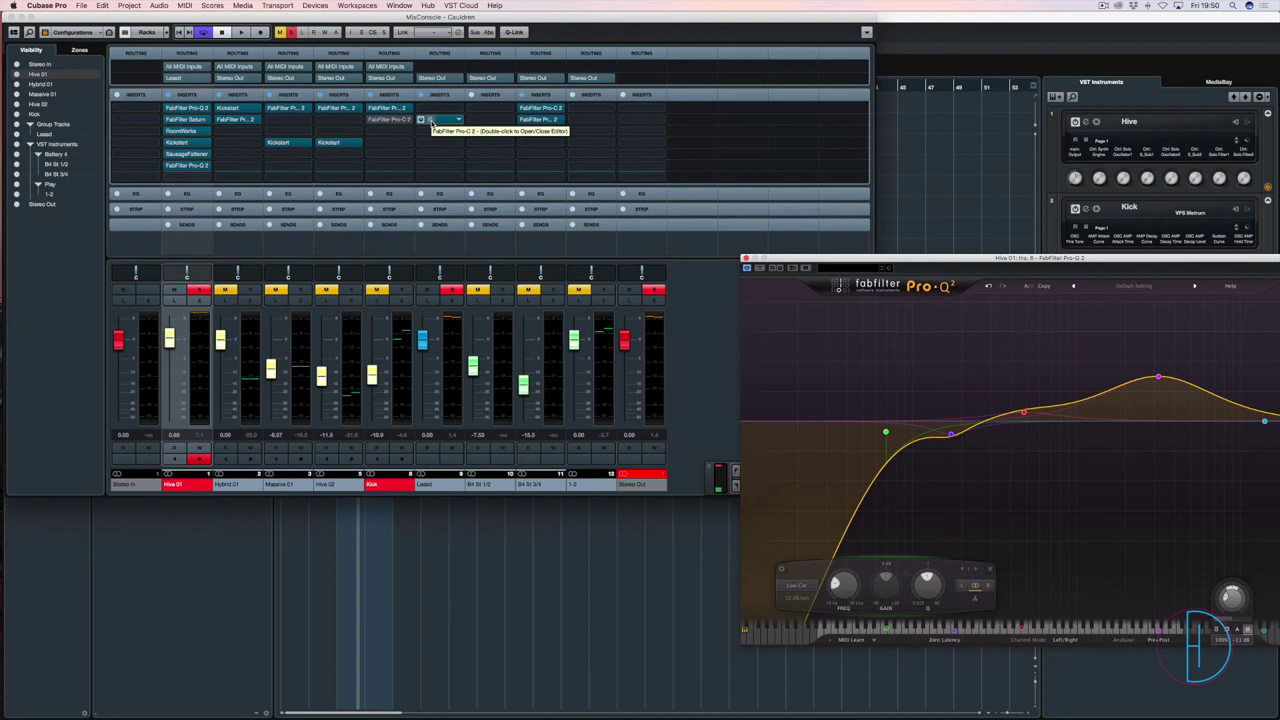
{"action": "double_click", "coordinate": [432, 121]}
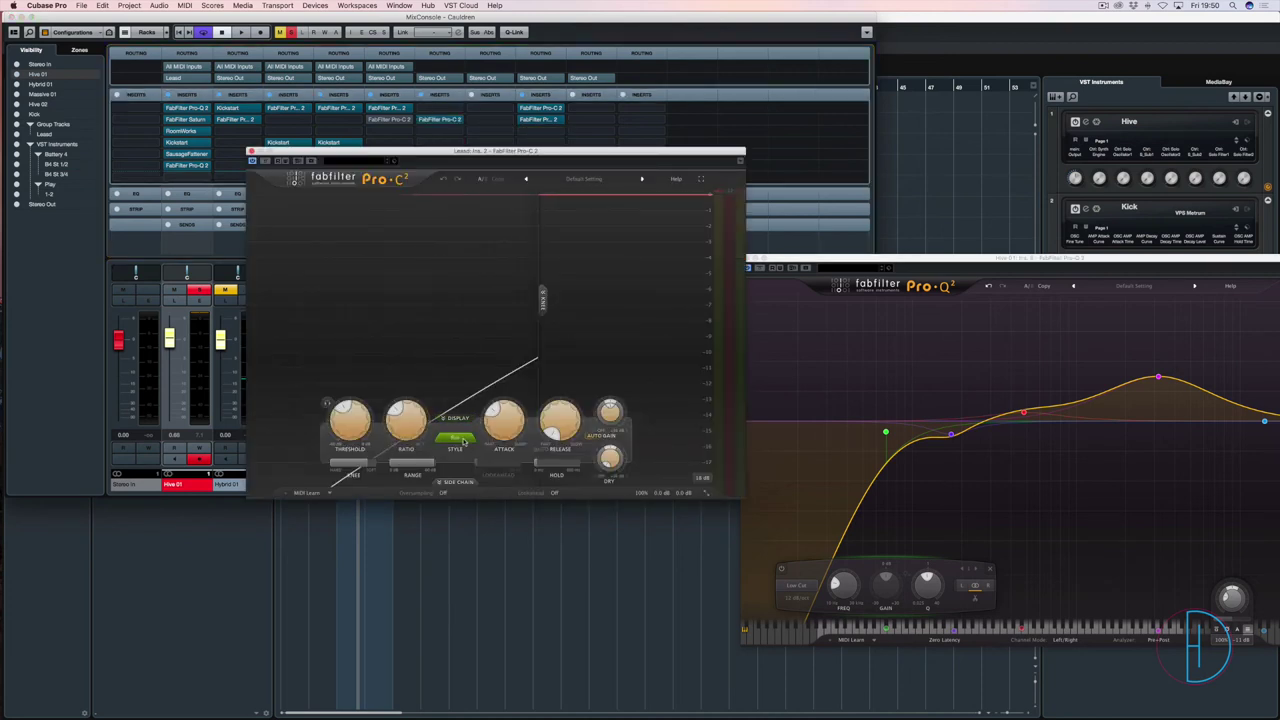
{"action": "mouse_move", "coordinate": [362, 466]}
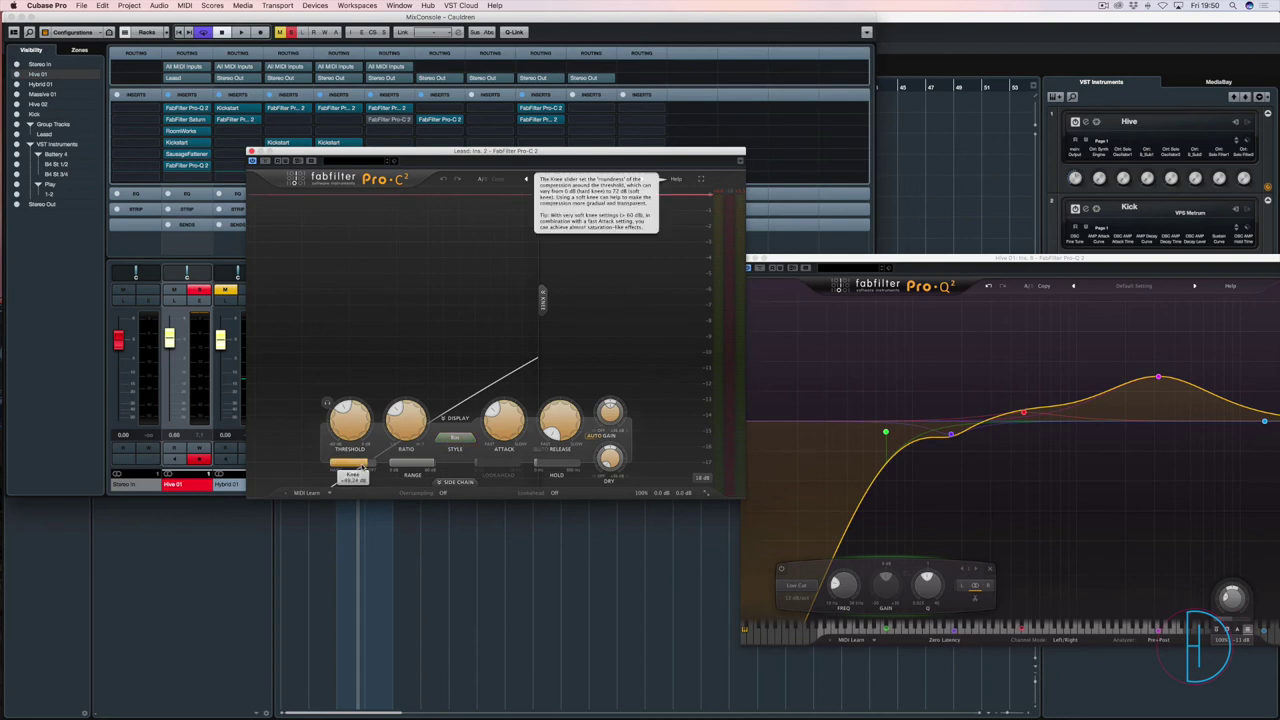
{"action": "mouse_move", "coordinate": [338, 422]}
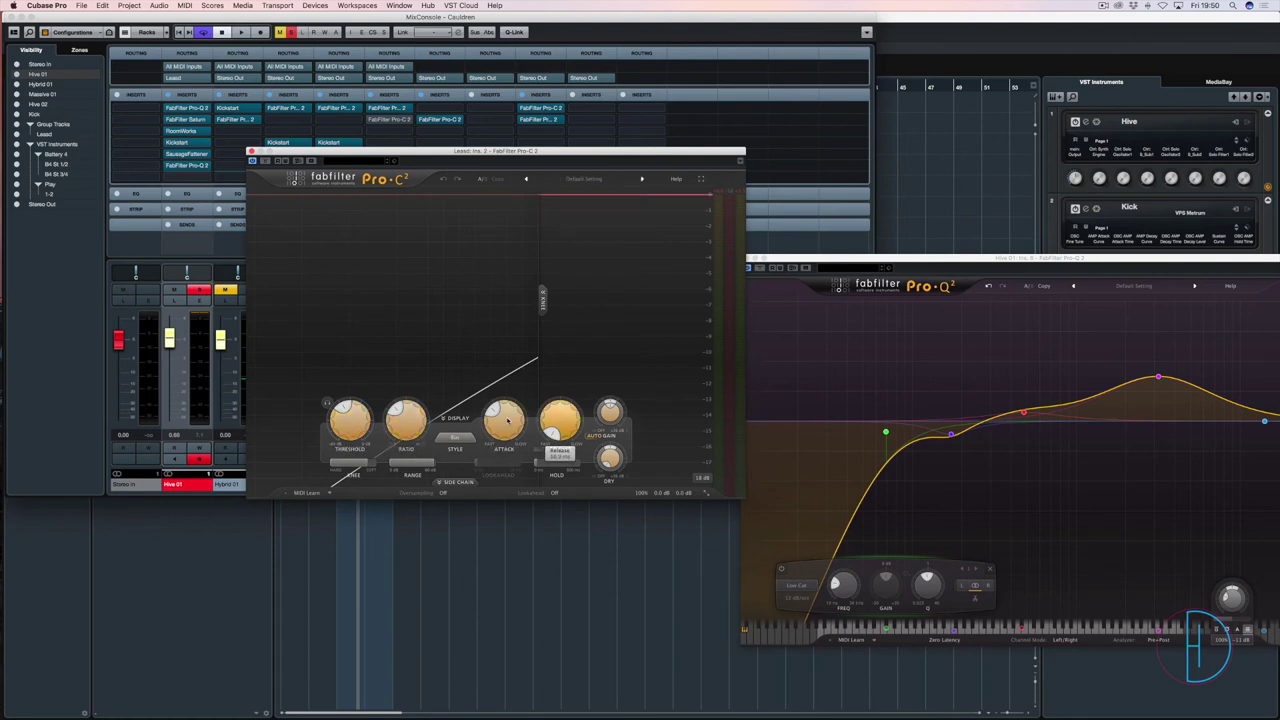
{"action": "mouse_move", "coordinate": [402, 421]}
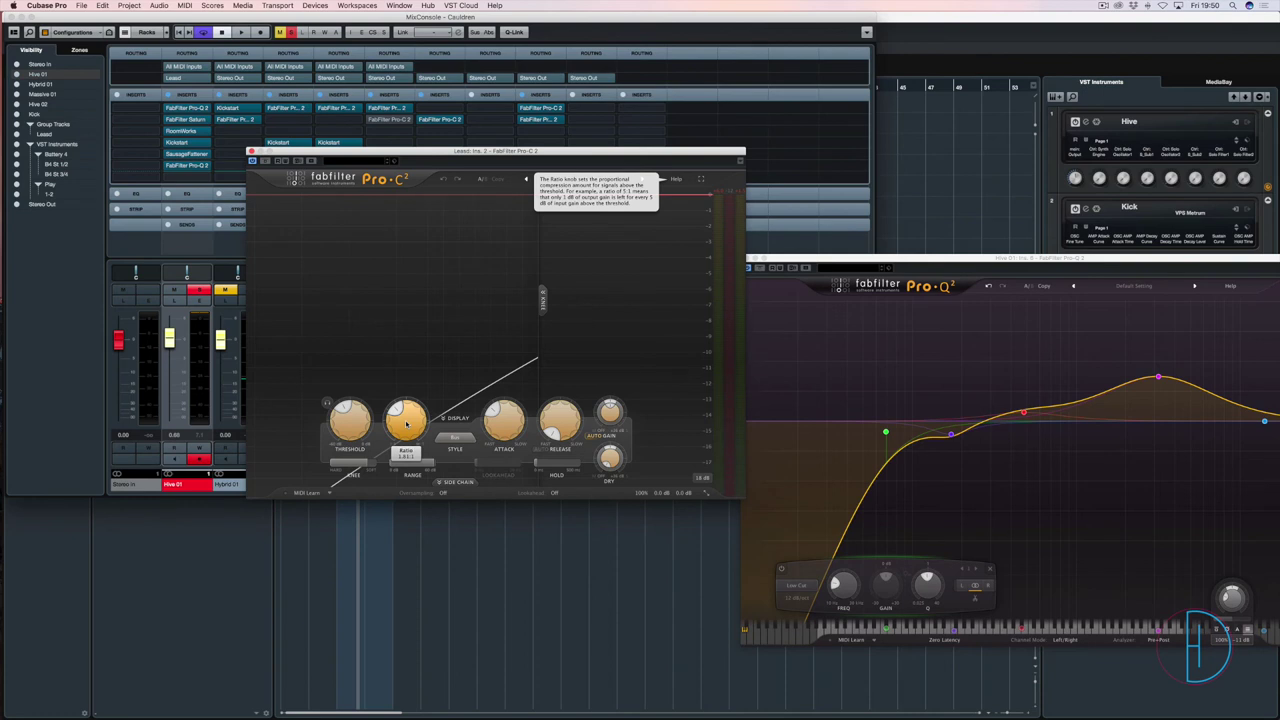
{"action": "mouse_move", "coordinate": [509, 424]}
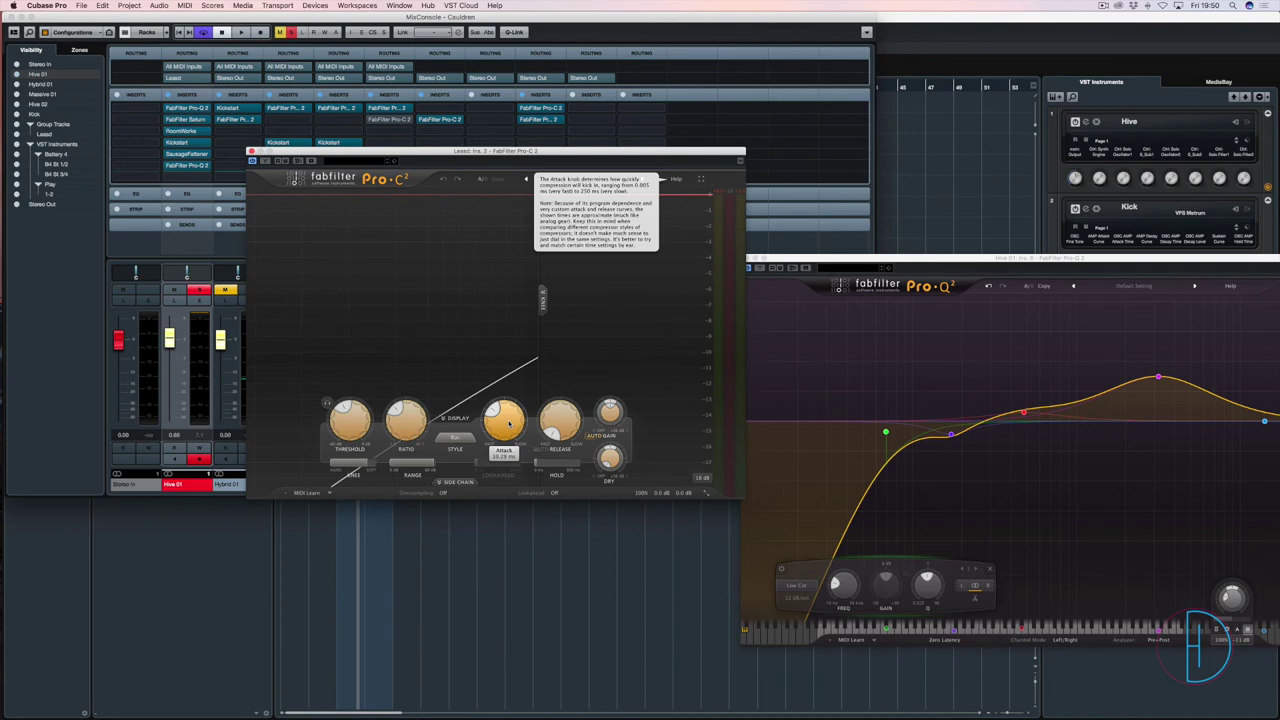
{"action": "mouse_move", "coordinate": [551, 431]}
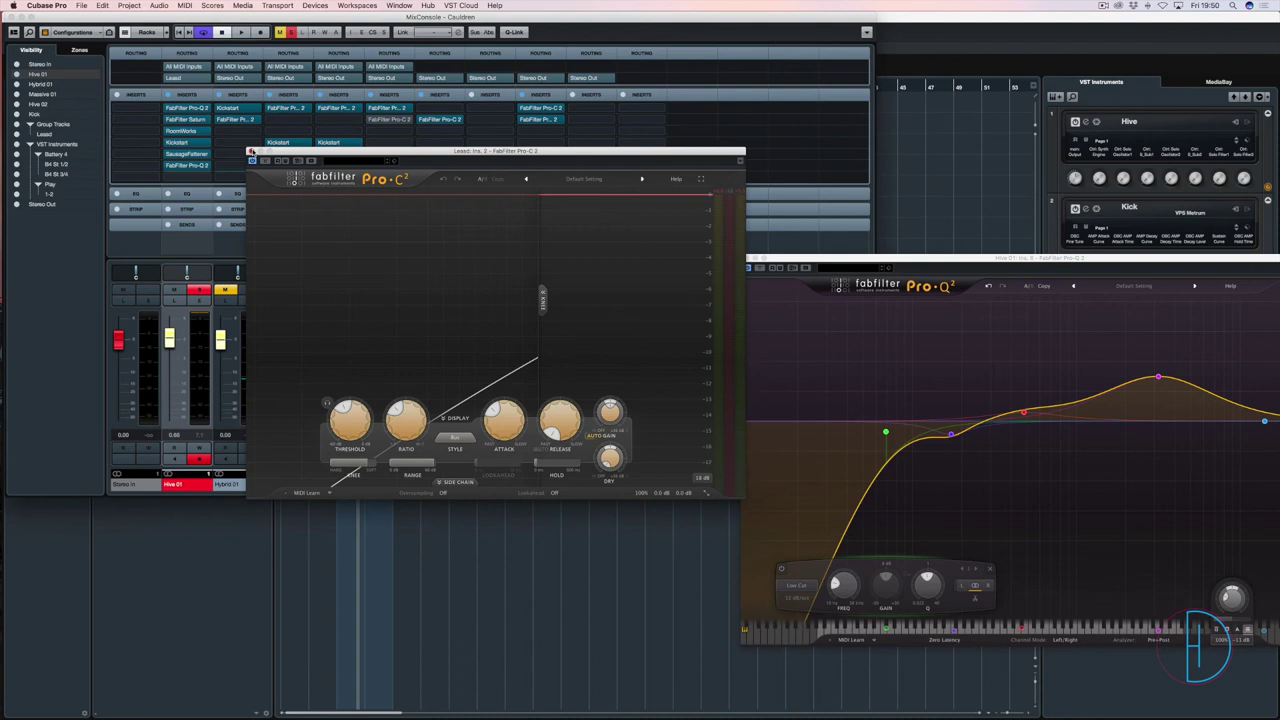
Close Pro-C 2, then solo Massive 01 and route its output to Groups – Lead
{"action": "left_click", "coordinate": [251, 151]}
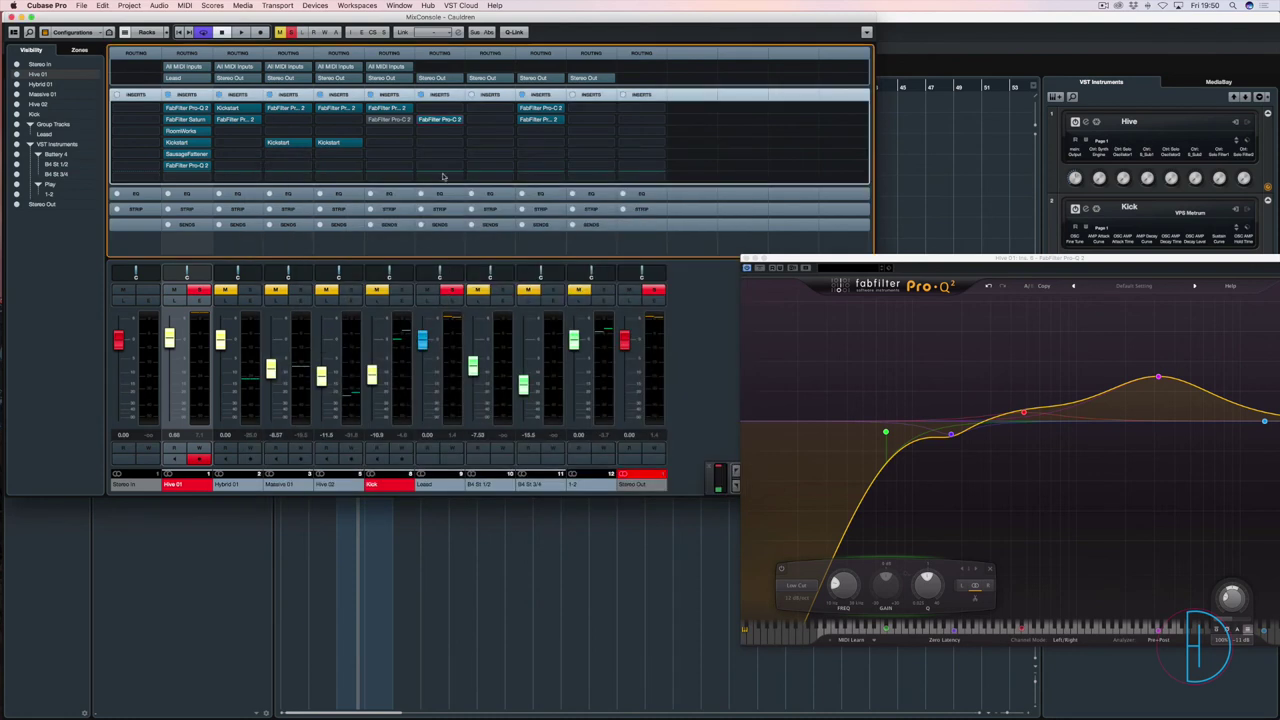
{"action": "key", "text": "space"}
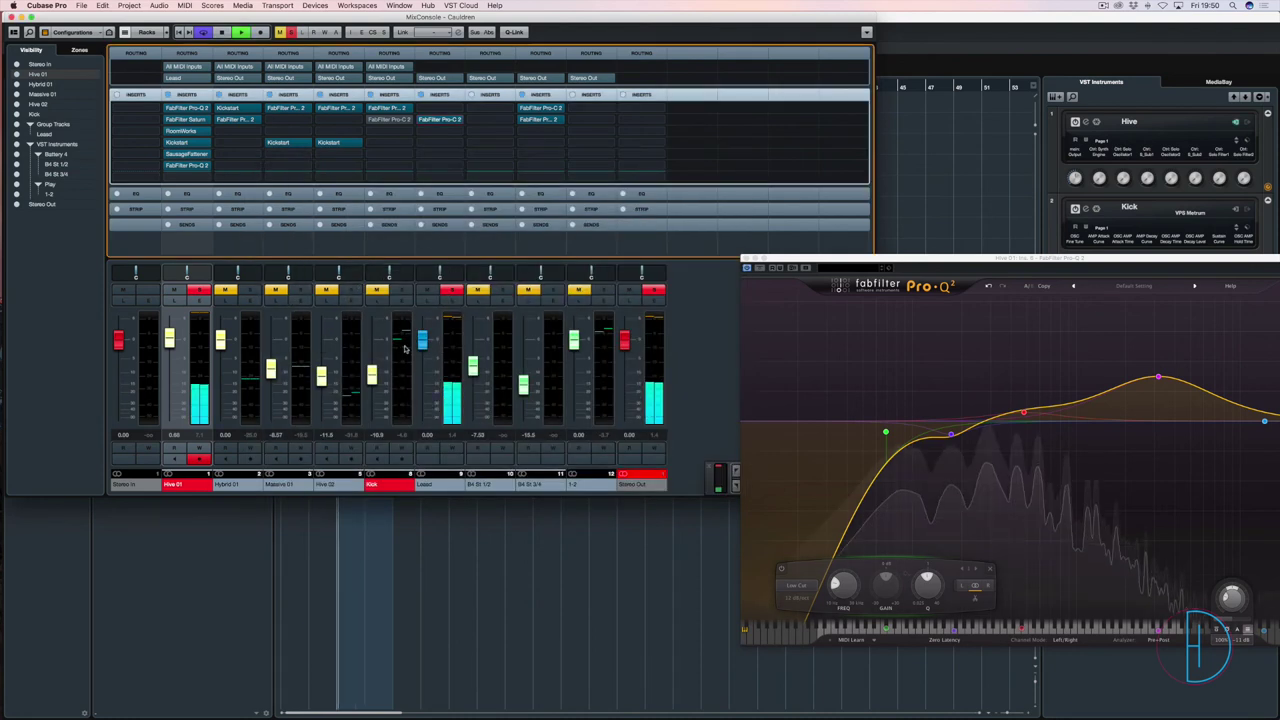
{"action": "left_click", "coordinate": [300, 291]}
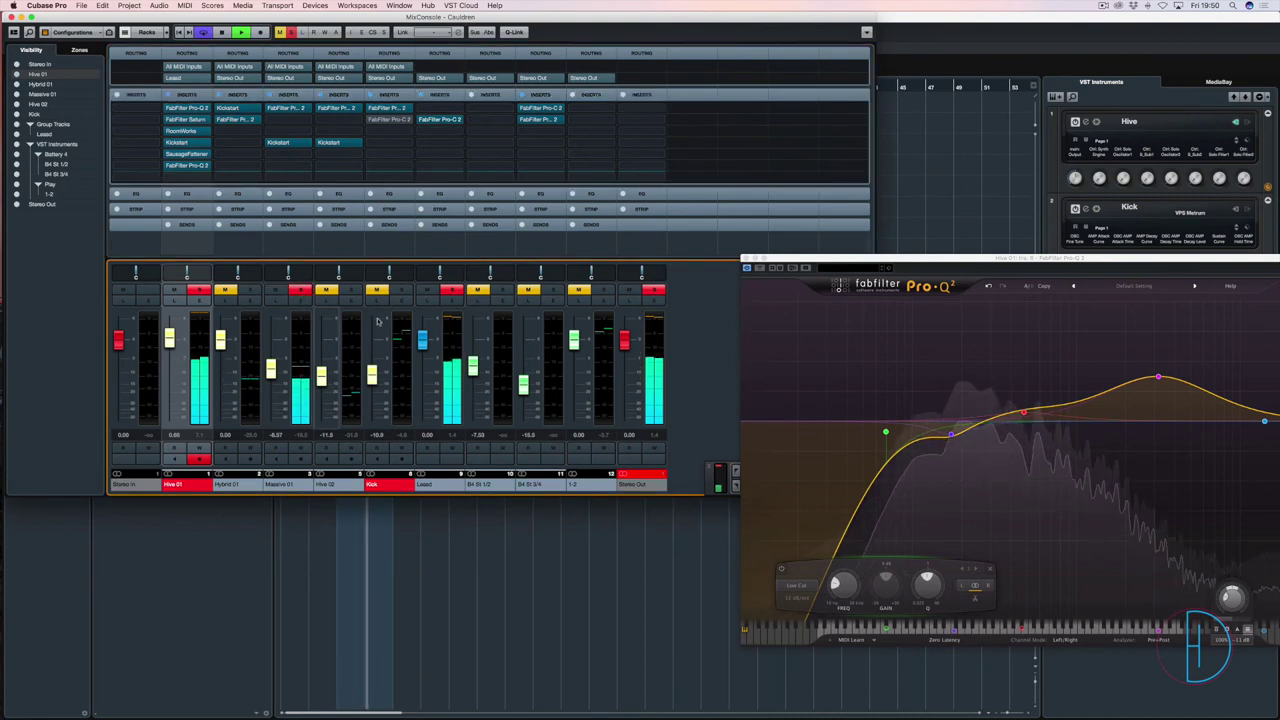
{"action": "left_click", "coordinate": [268, 79]}
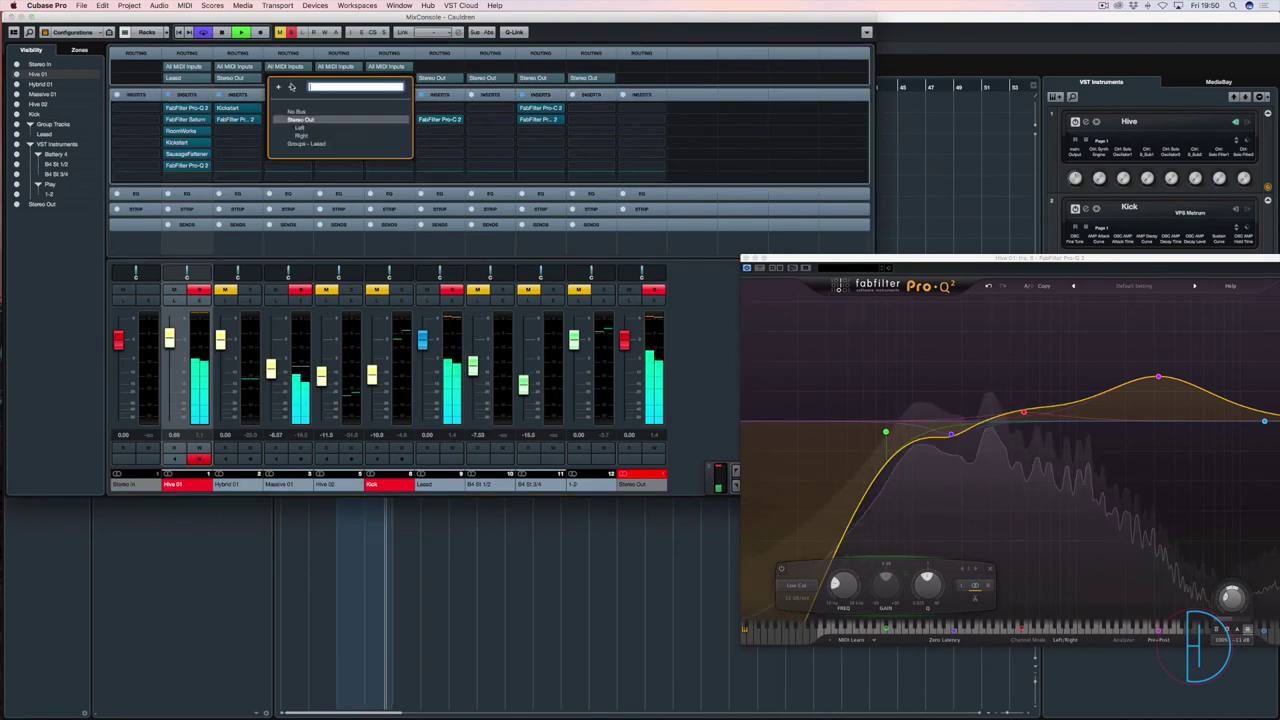
{"action": "left_click", "coordinate": [313, 144]}
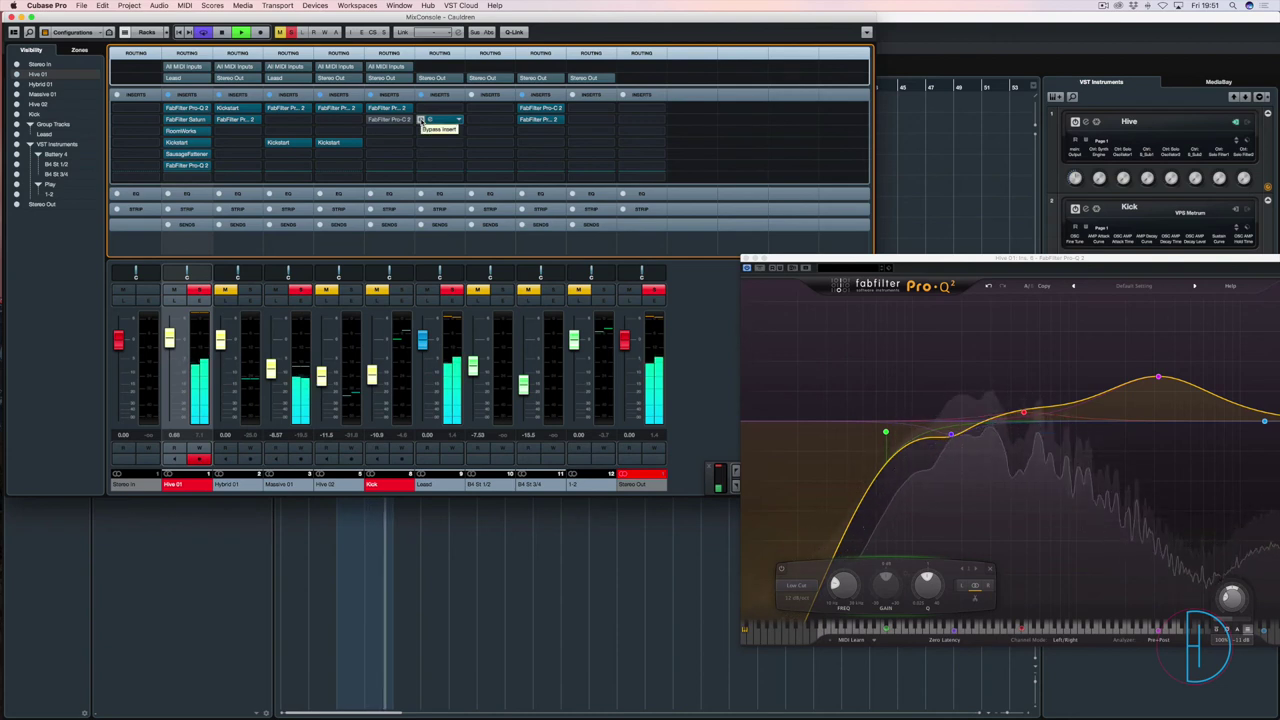
A/B the Lead group's Pro-C 2 compressor with bypass, then close it
{"action": "left_click", "coordinate": [421, 120]}
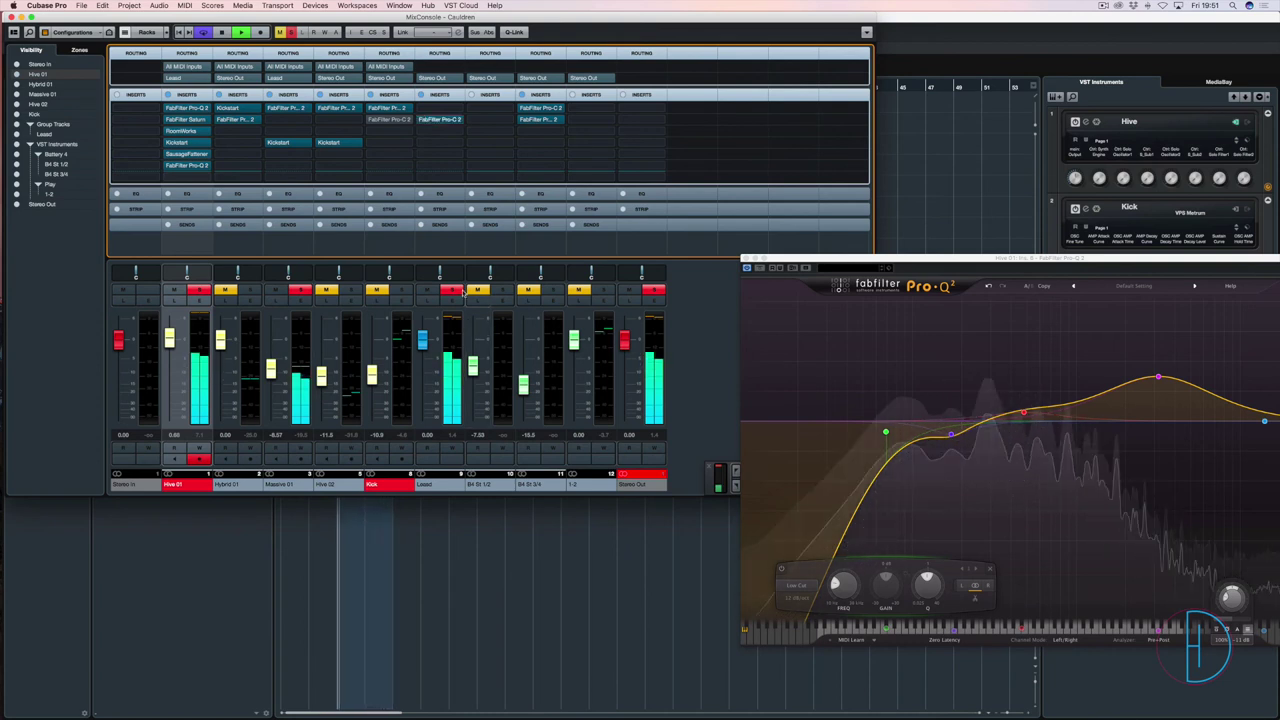
{"action": "left_click", "coordinate": [432, 121]}
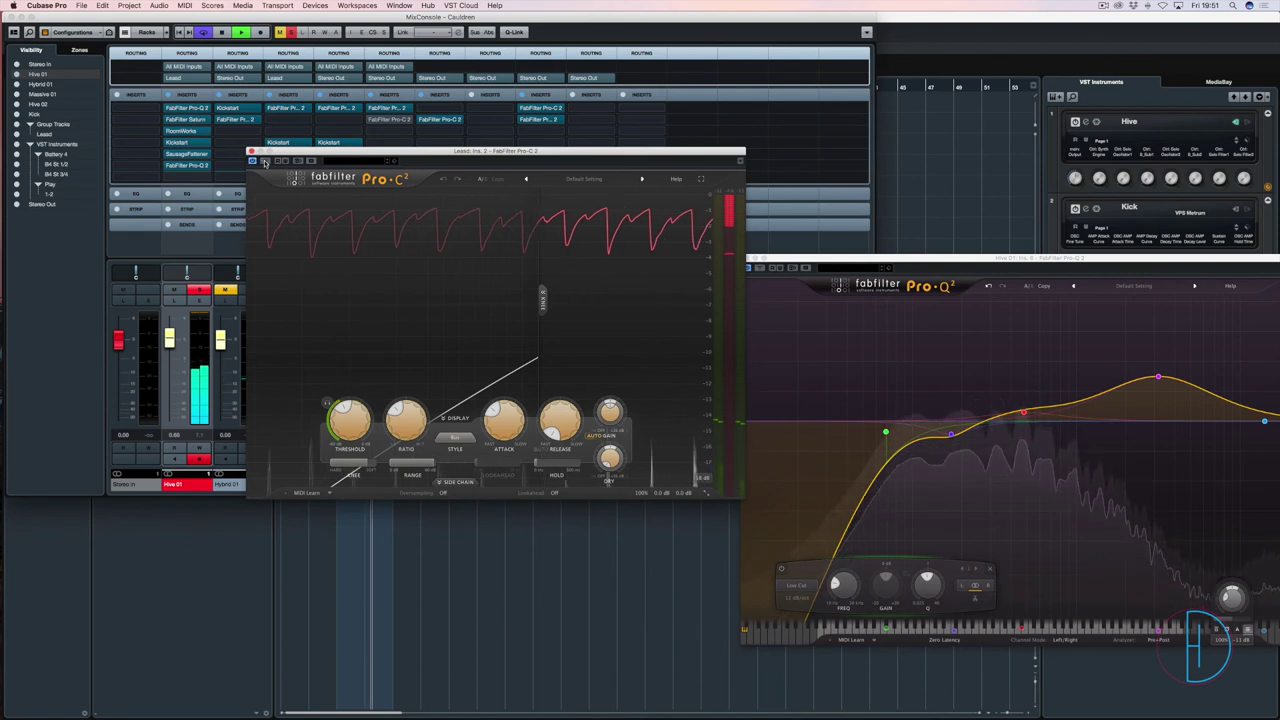
{"action": "left_click", "coordinate": [265, 162]}
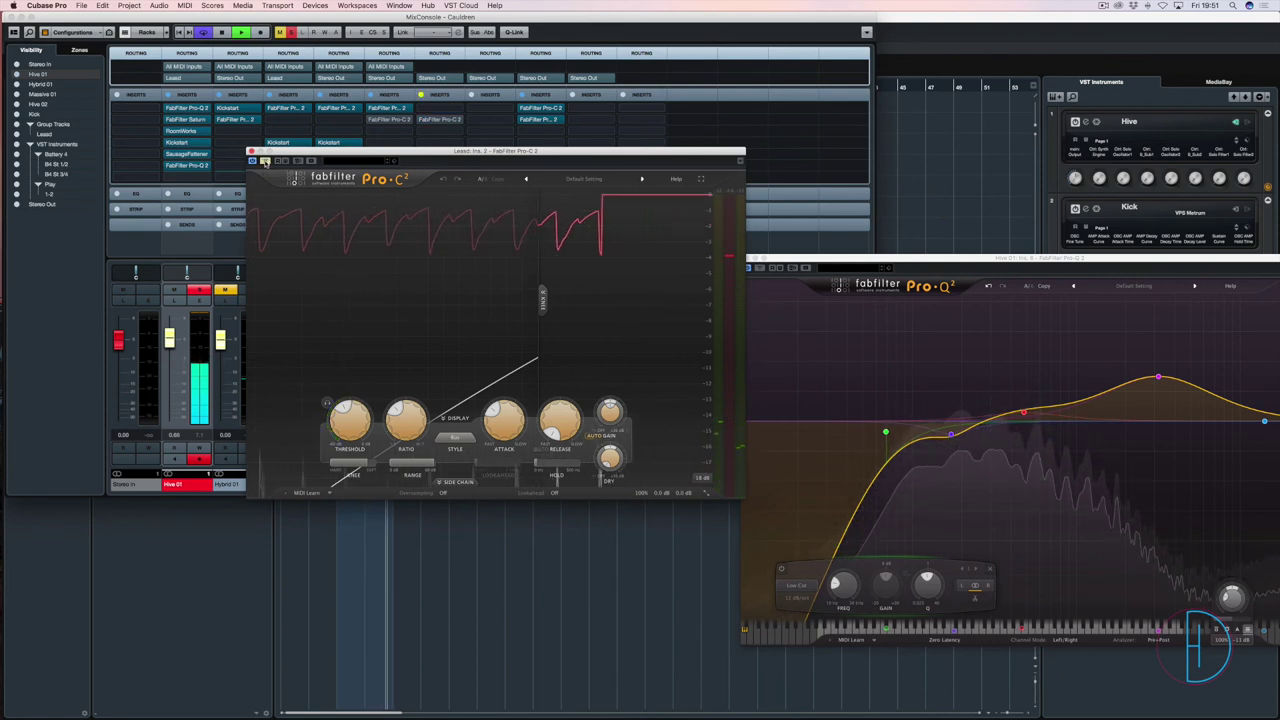
{"action": "left_click", "coordinate": [265, 162]}
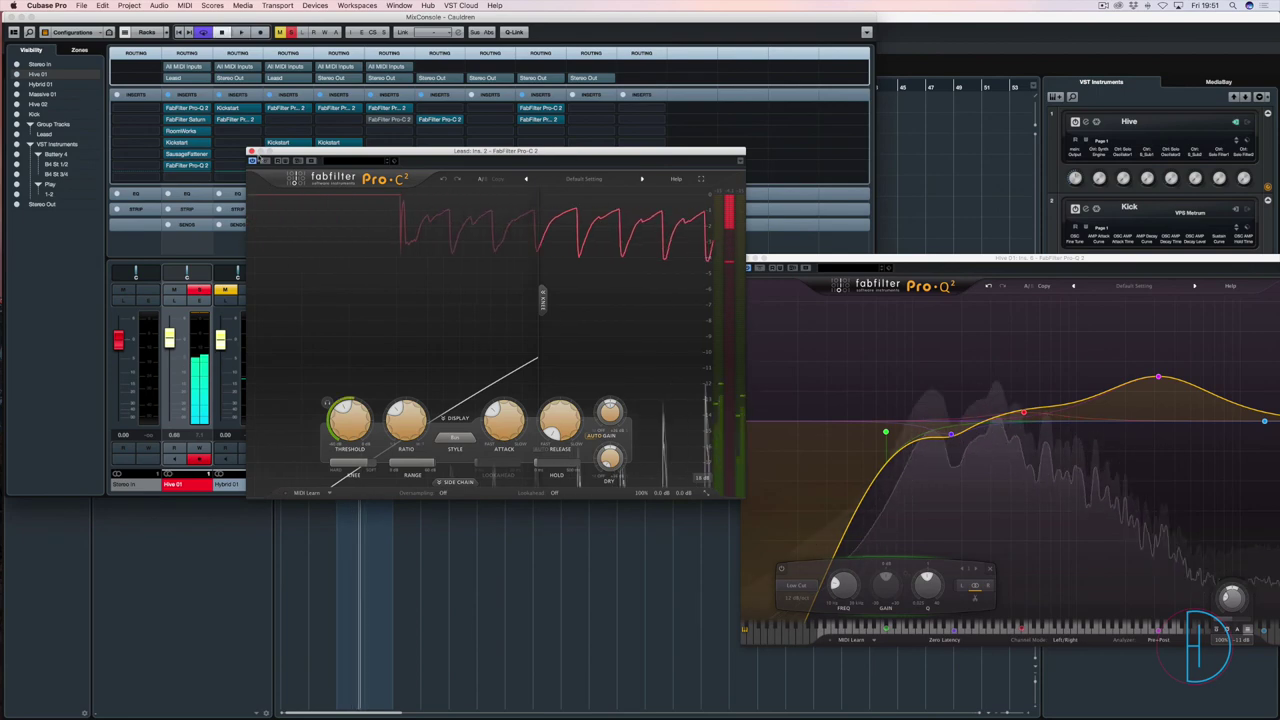
{"action": "left_click", "coordinate": [251, 151]}
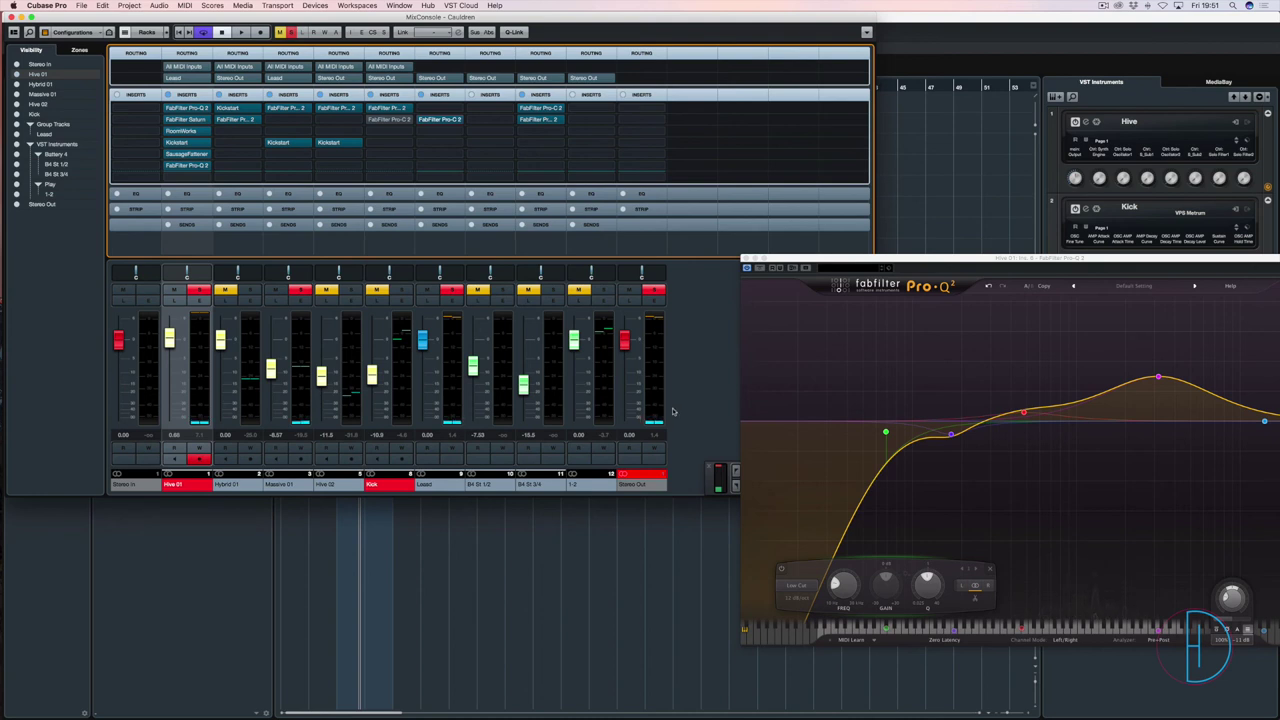
Close the mixer and the Pro-Q equaliser while the arrangement plays
{"action": "key", "text": "F3"}
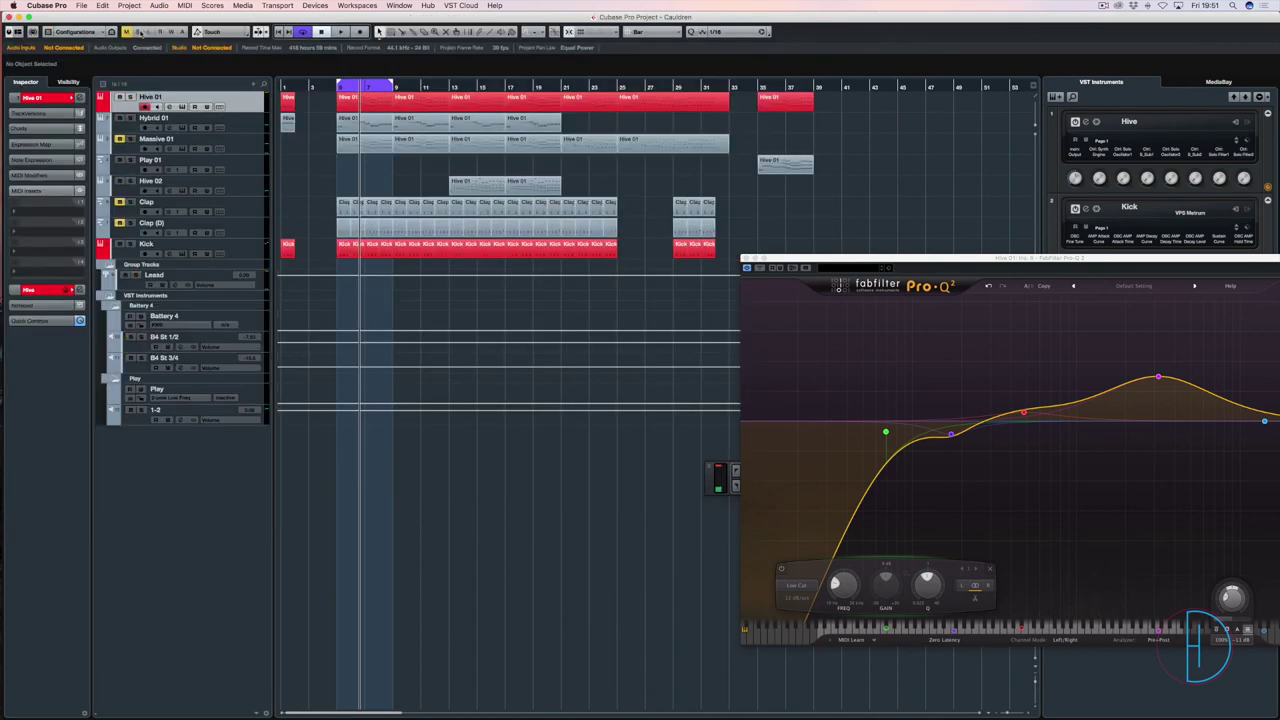
{"action": "key", "text": "space"}
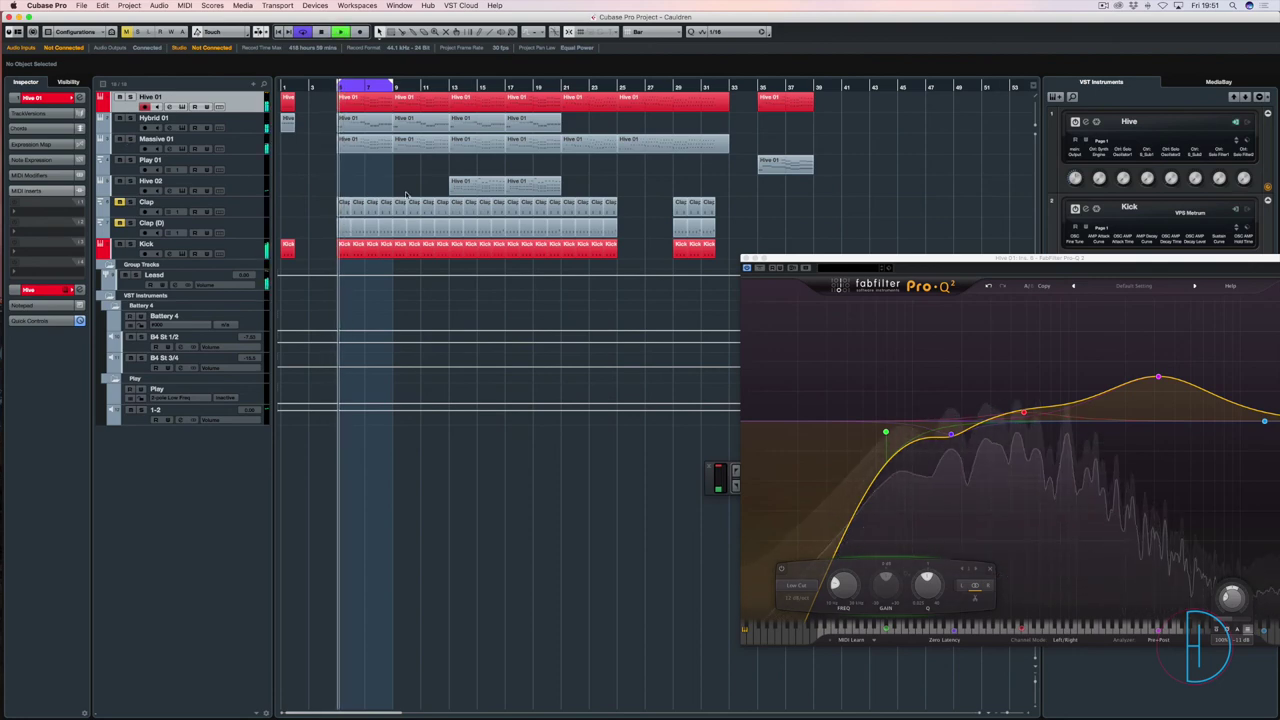
{"action": "key", "text": "F3"}
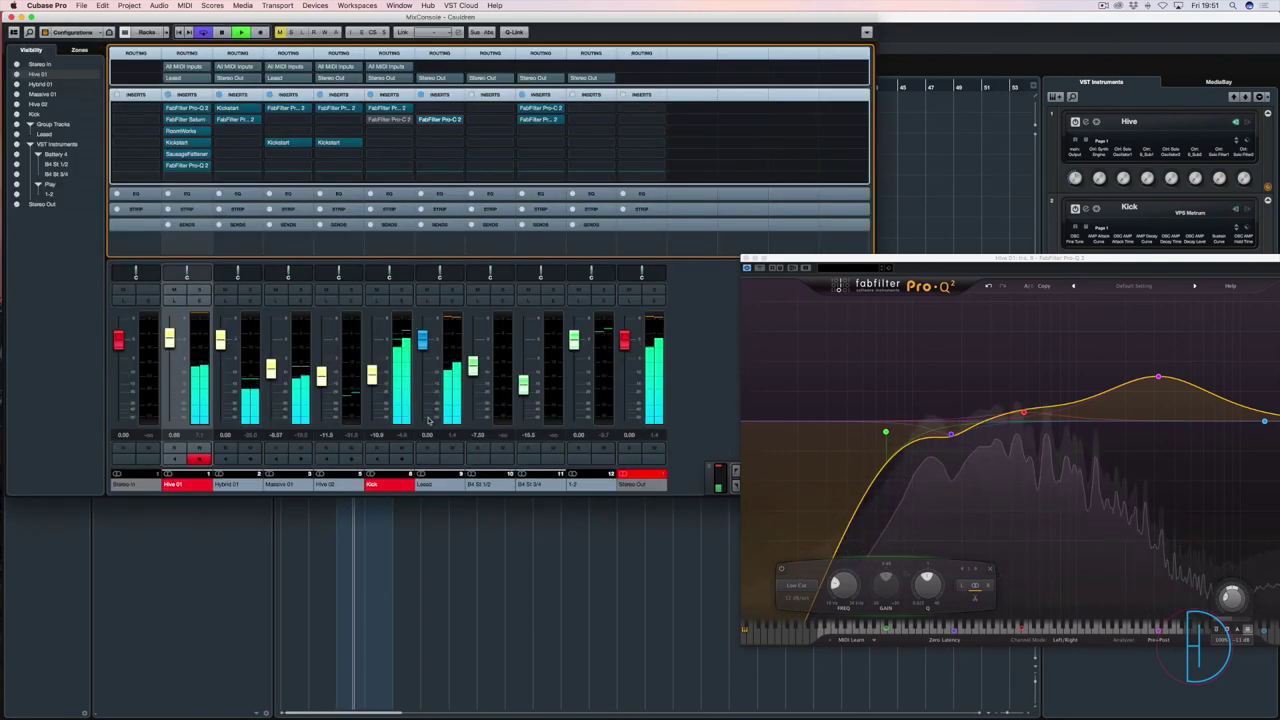
{"action": "key", "text": "F3"}
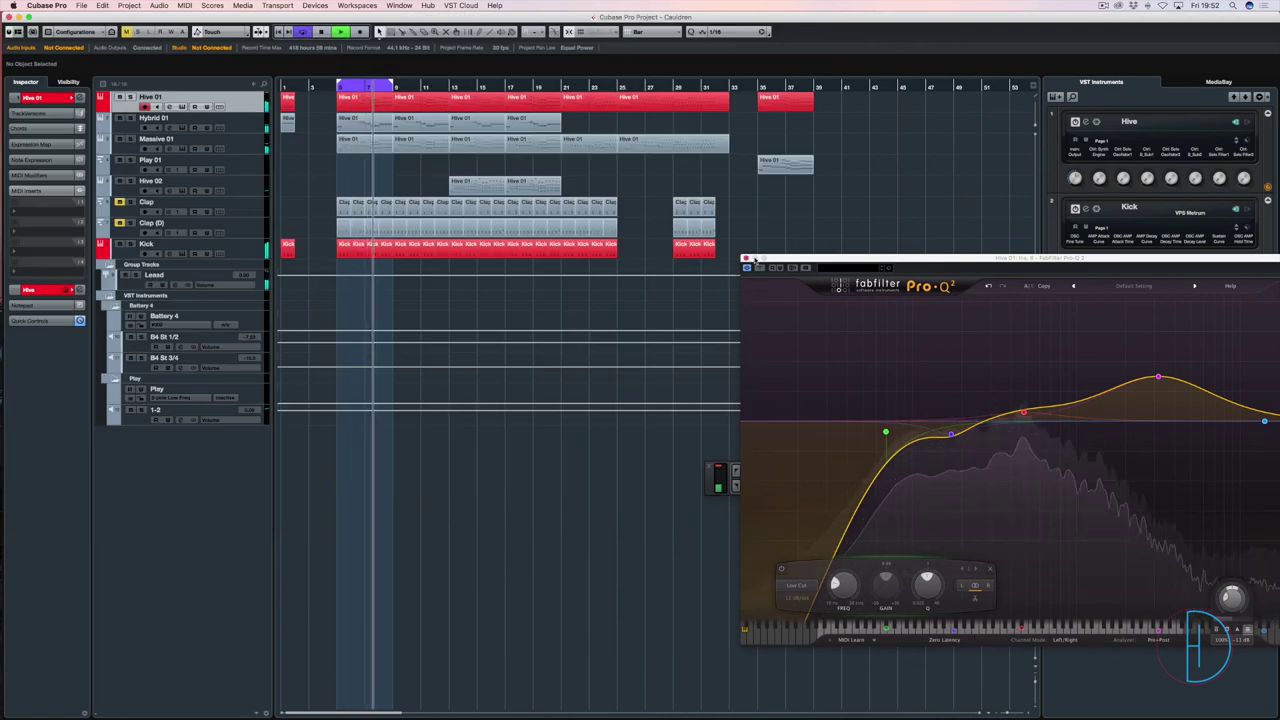
{"action": "left_click", "coordinate": [745, 259]}
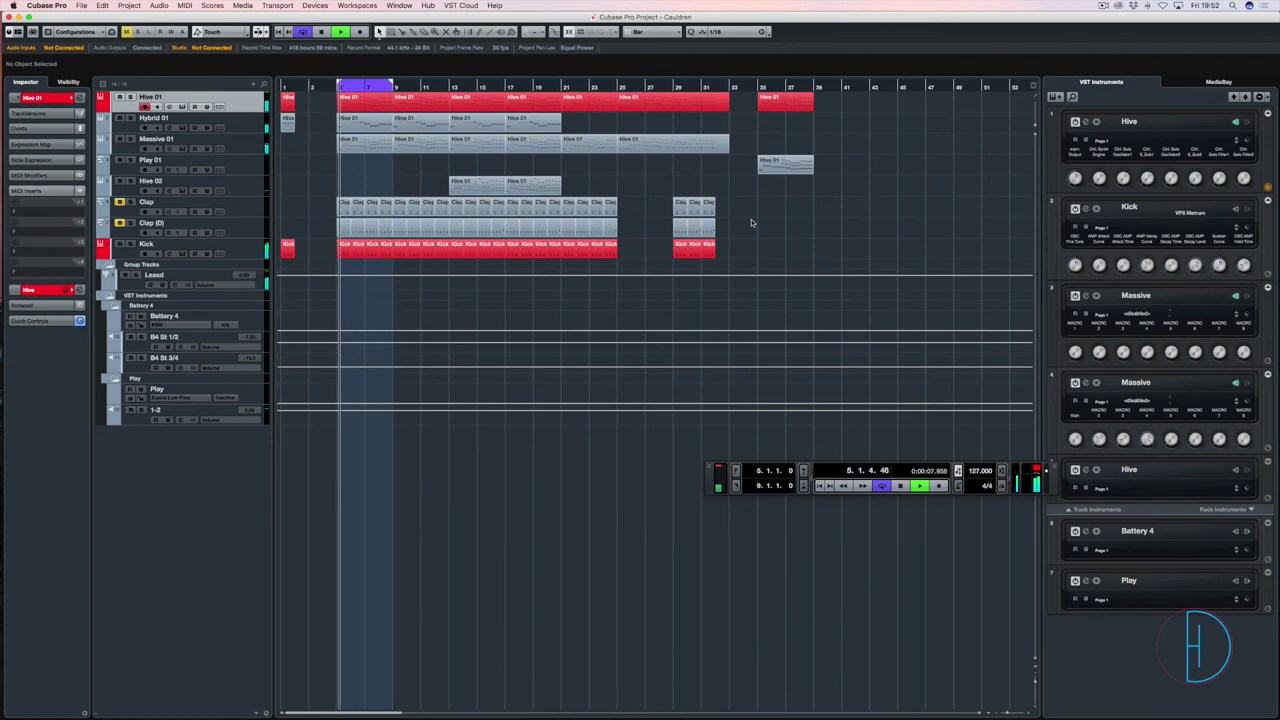
{"action": "key", "text": "space"}
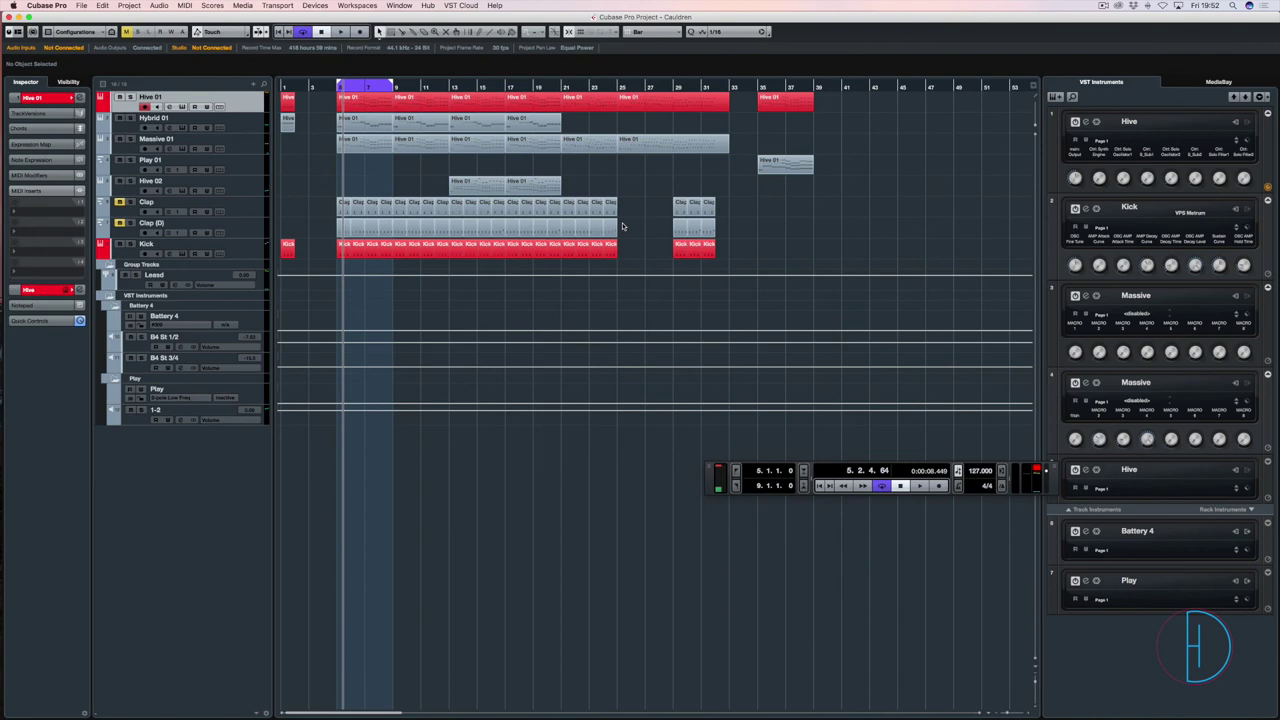
Play the arrangement from bar 10 and open the Hive 01 part at bar 13 in the Key Editor
{"action": "key", "text": "F3"}
{"action": "key", "text": "space"}
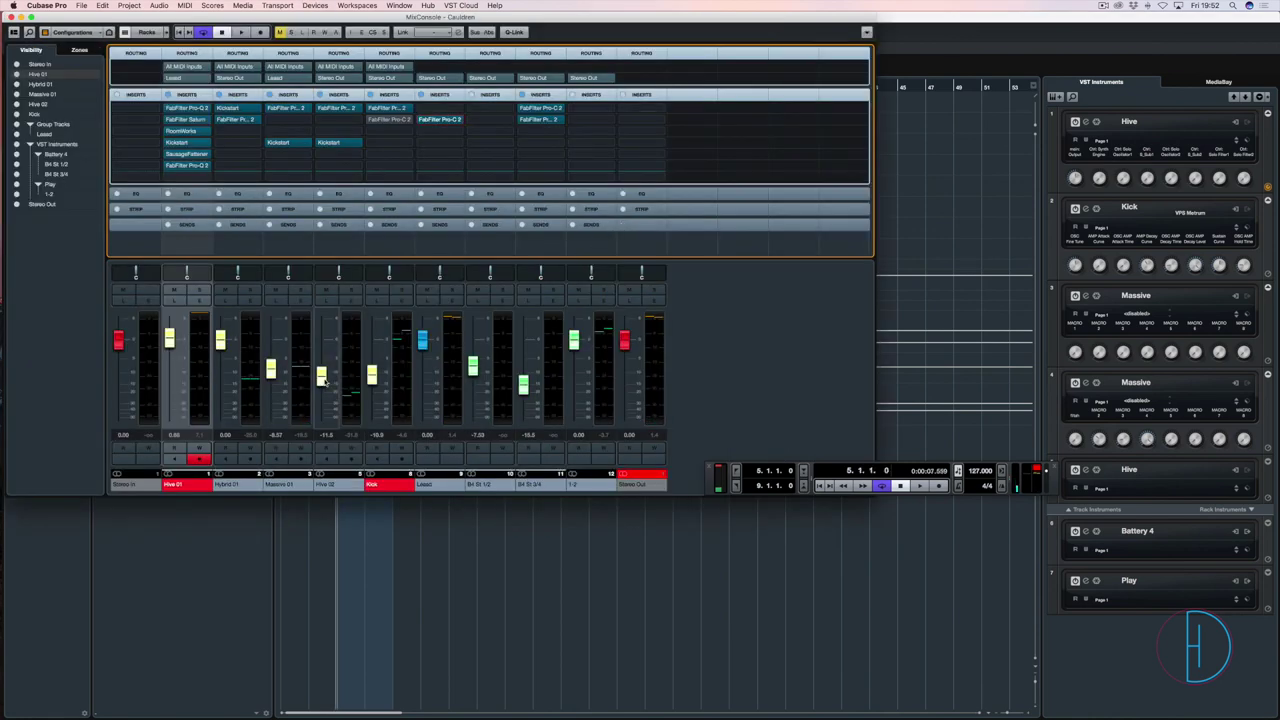
{"action": "key", "text": "space"}
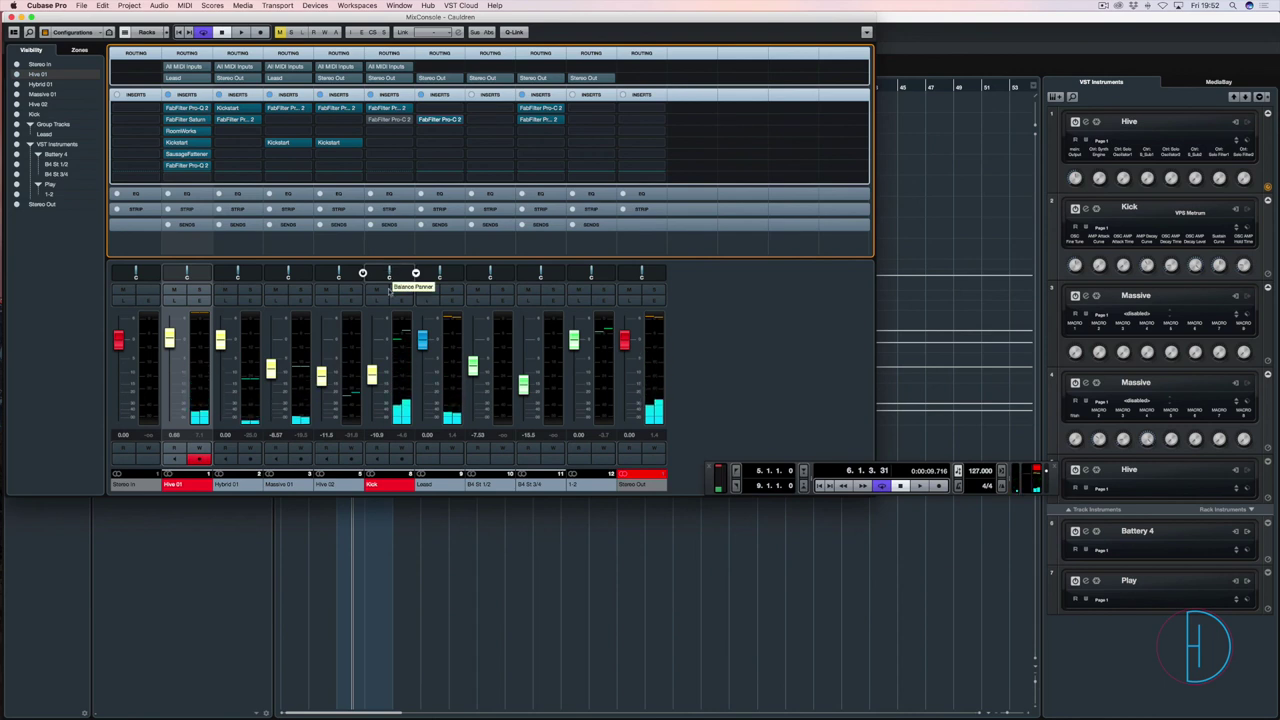
{"action": "left_click", "coordinate": [782, 585]}
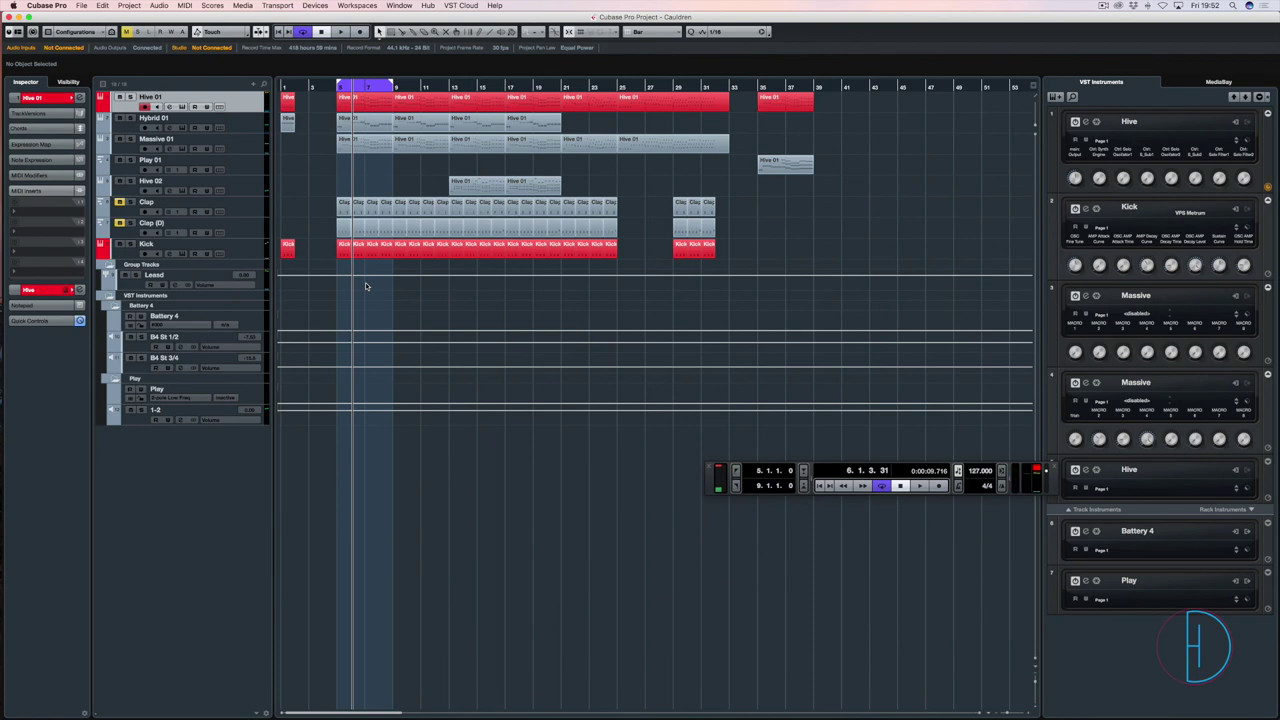
{"action": "left_click", "coordinate": [451, 87]}
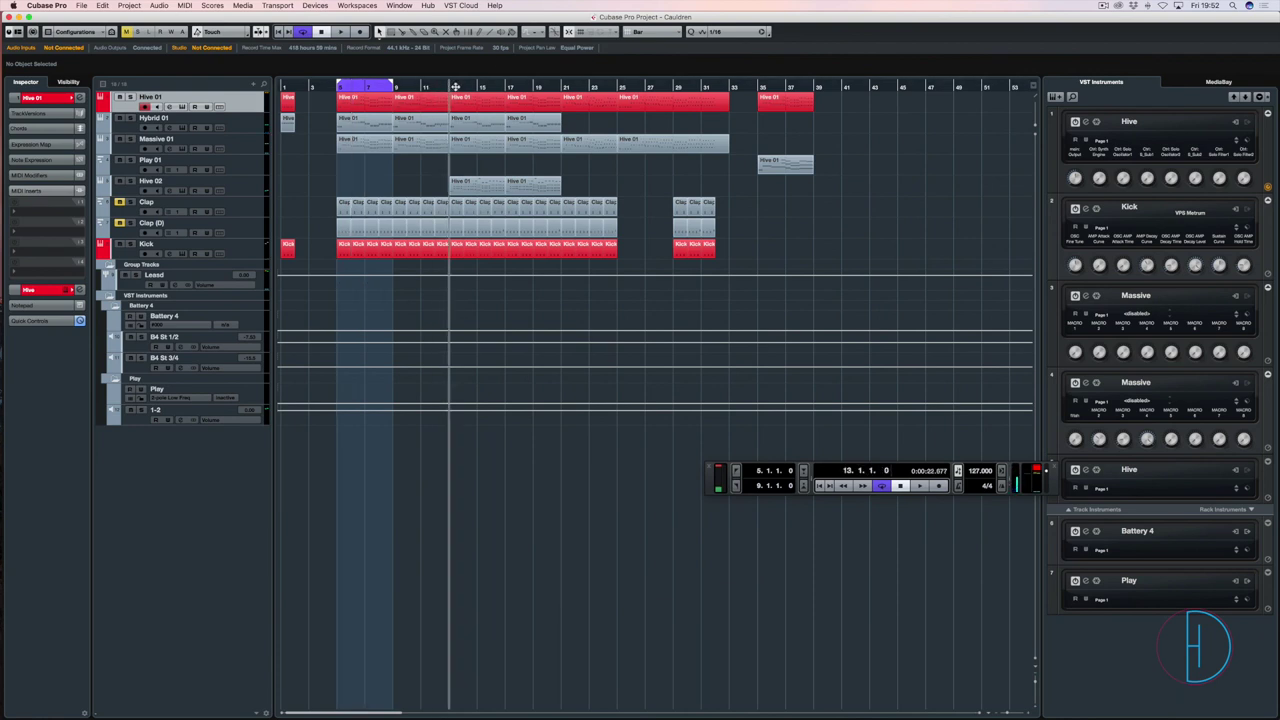
{"action": "left_click", "coordinate": [404, 87]}
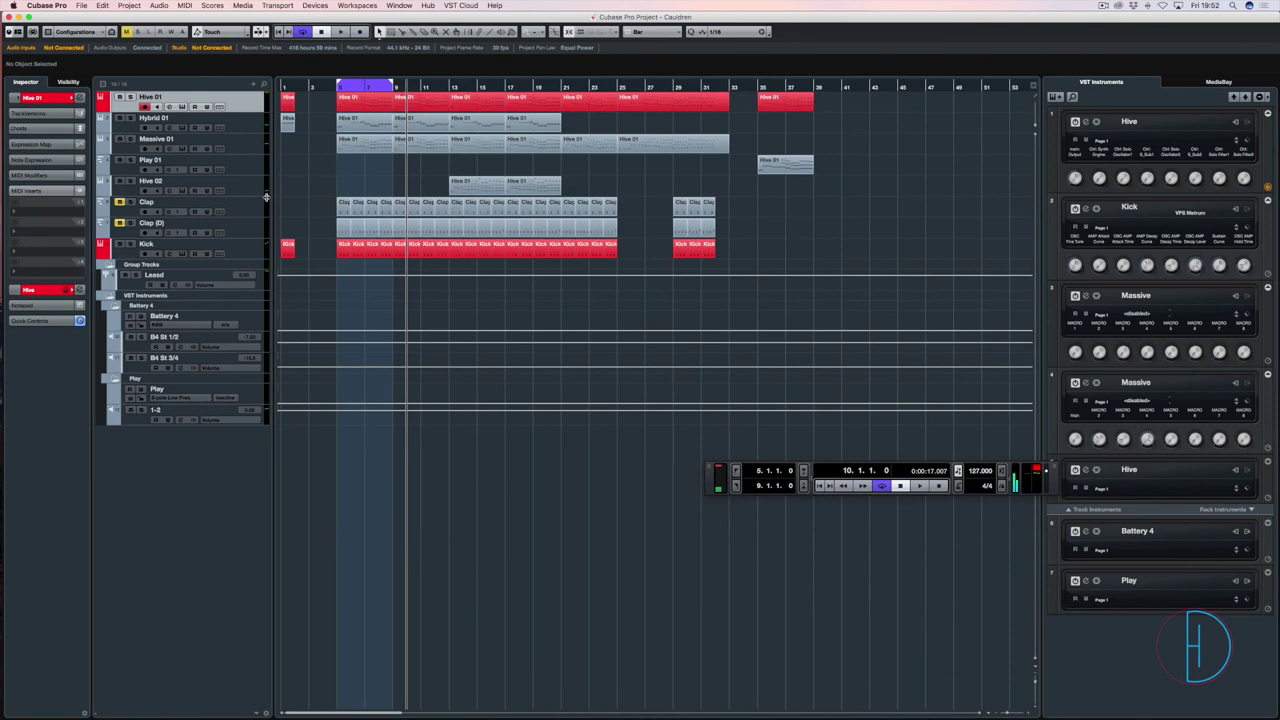
{"action": "key", "text": "space"}
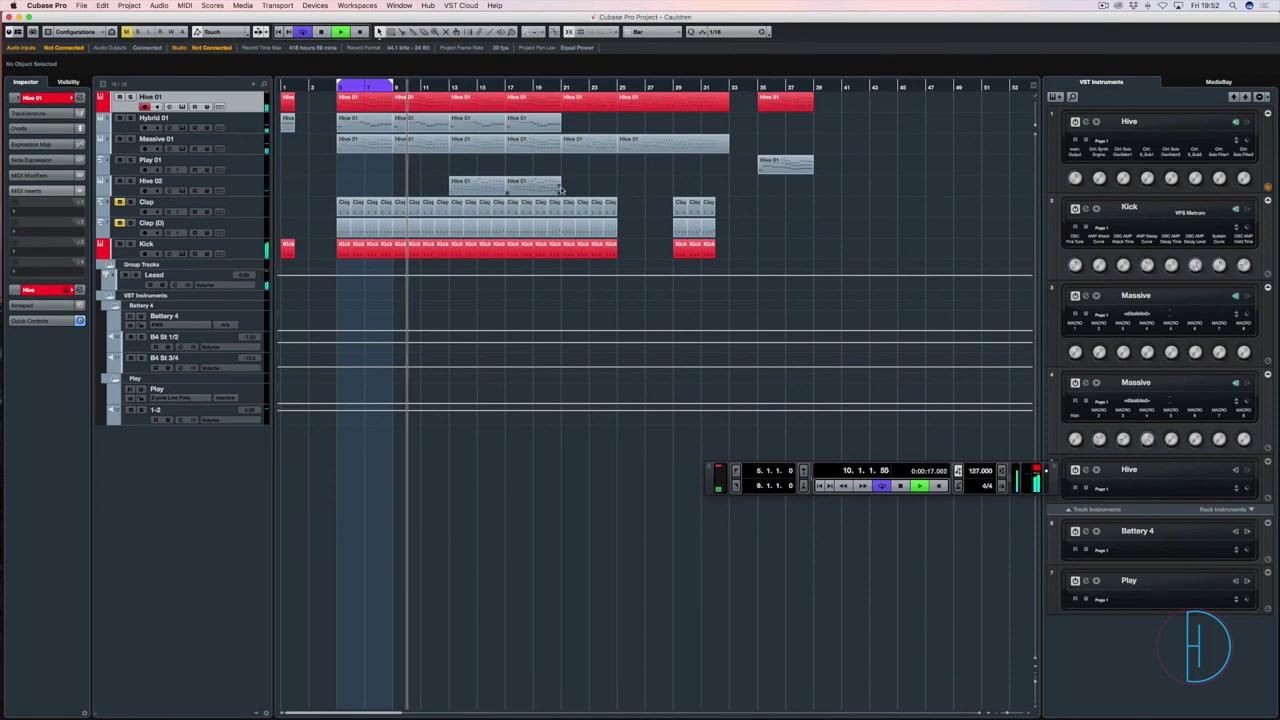
{"action": "left_click", "coordinate": [478, 184]}
{"action": "double_click", "coordinate": [478, 184]}
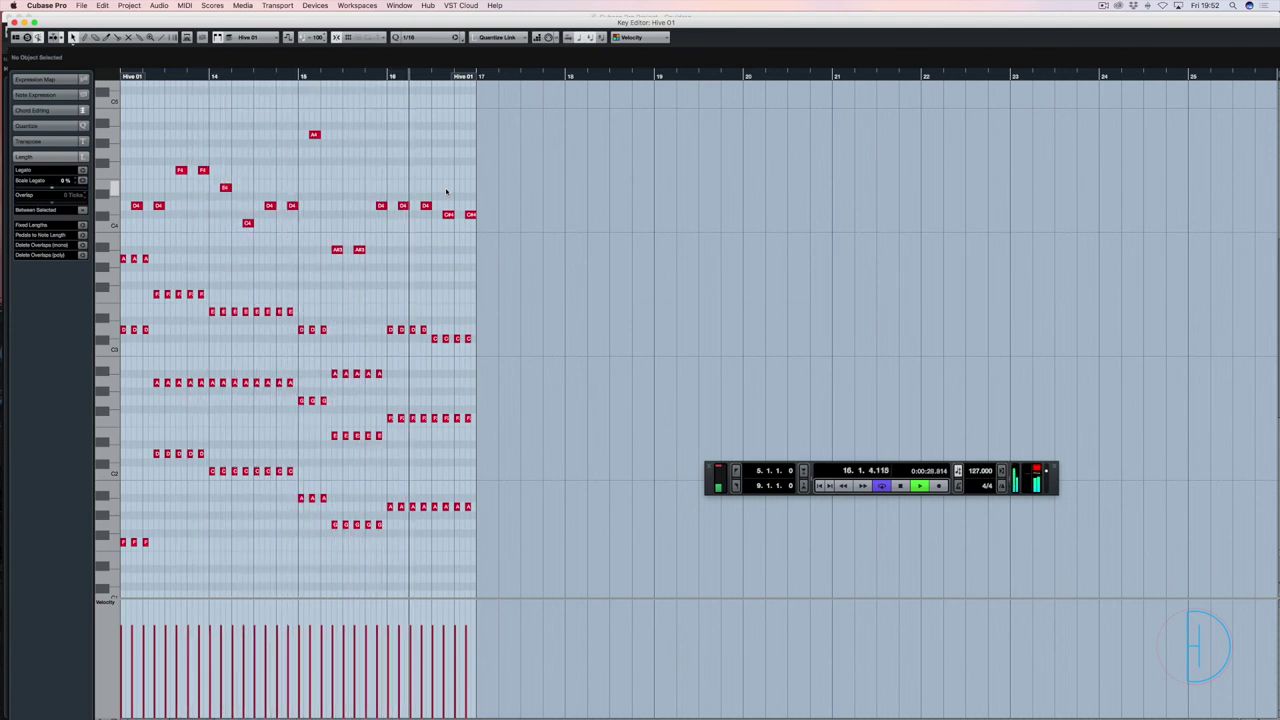
Exit the Key Editor and play the arrangement from bar 21, then stop
{"action": "key", "text": "Escape"}
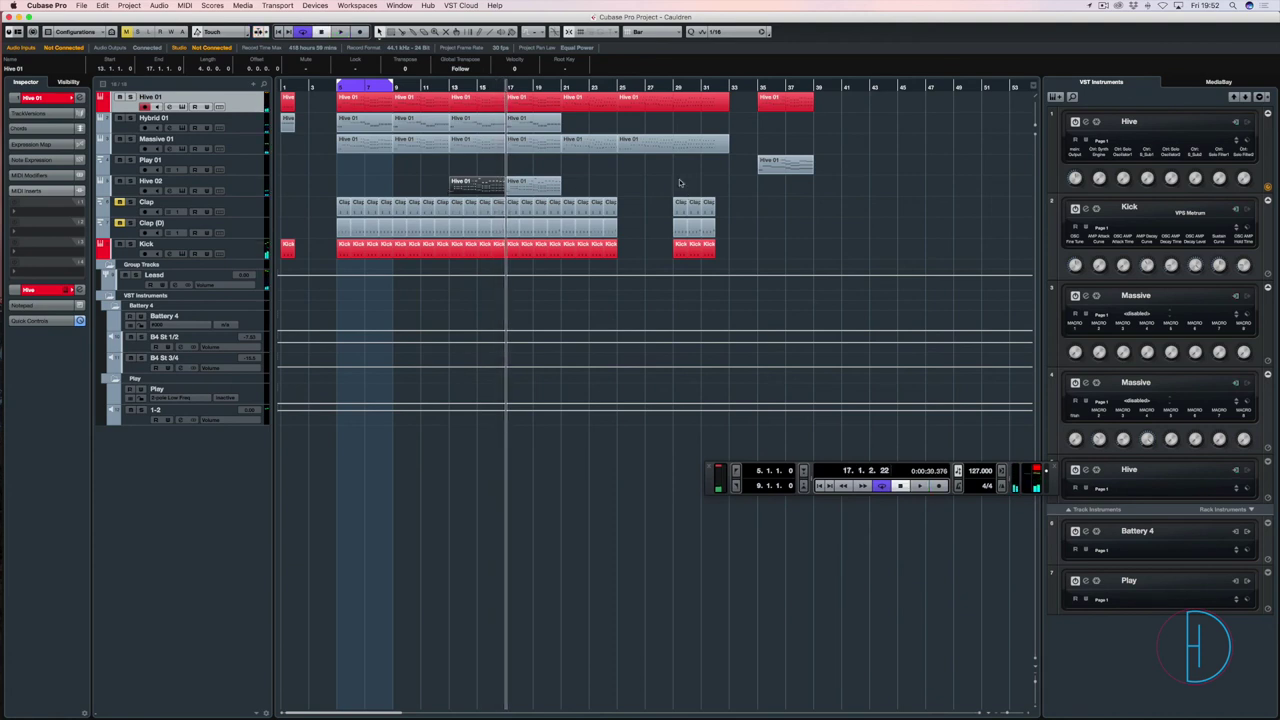
{"action": "left_click", "coordinate": [562, 86]}
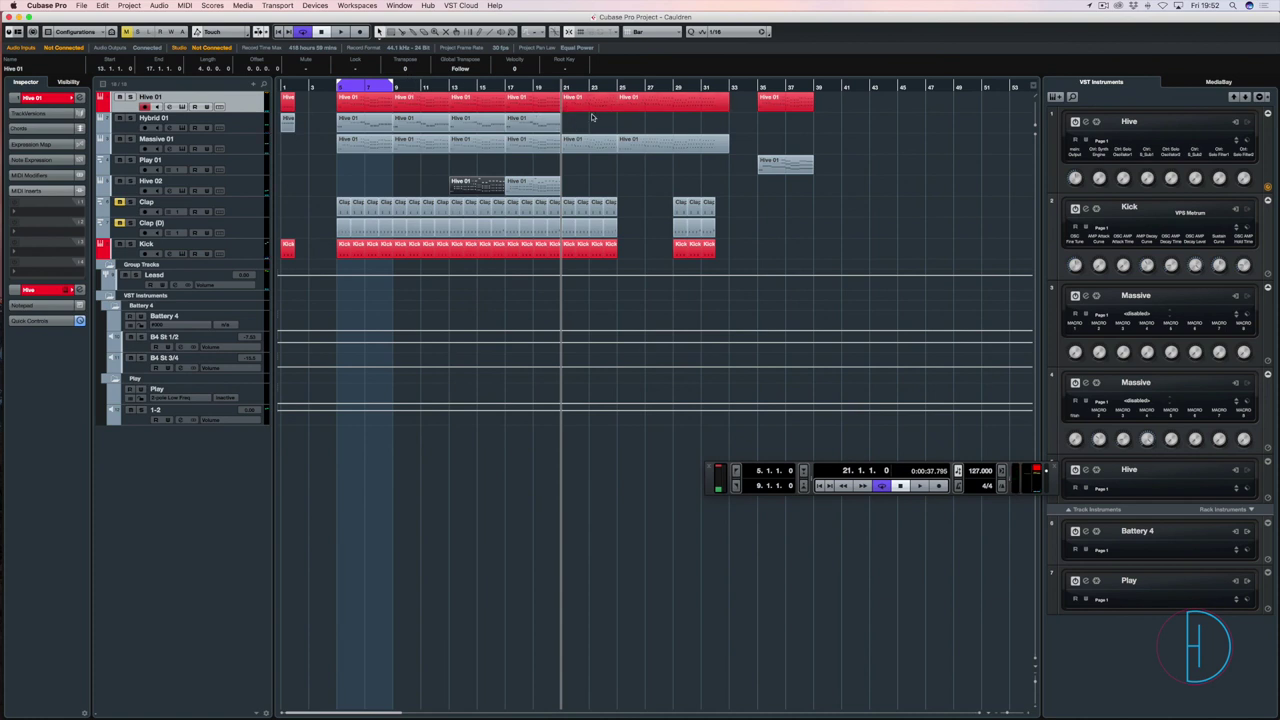
{"action": "key", "text": "space"}
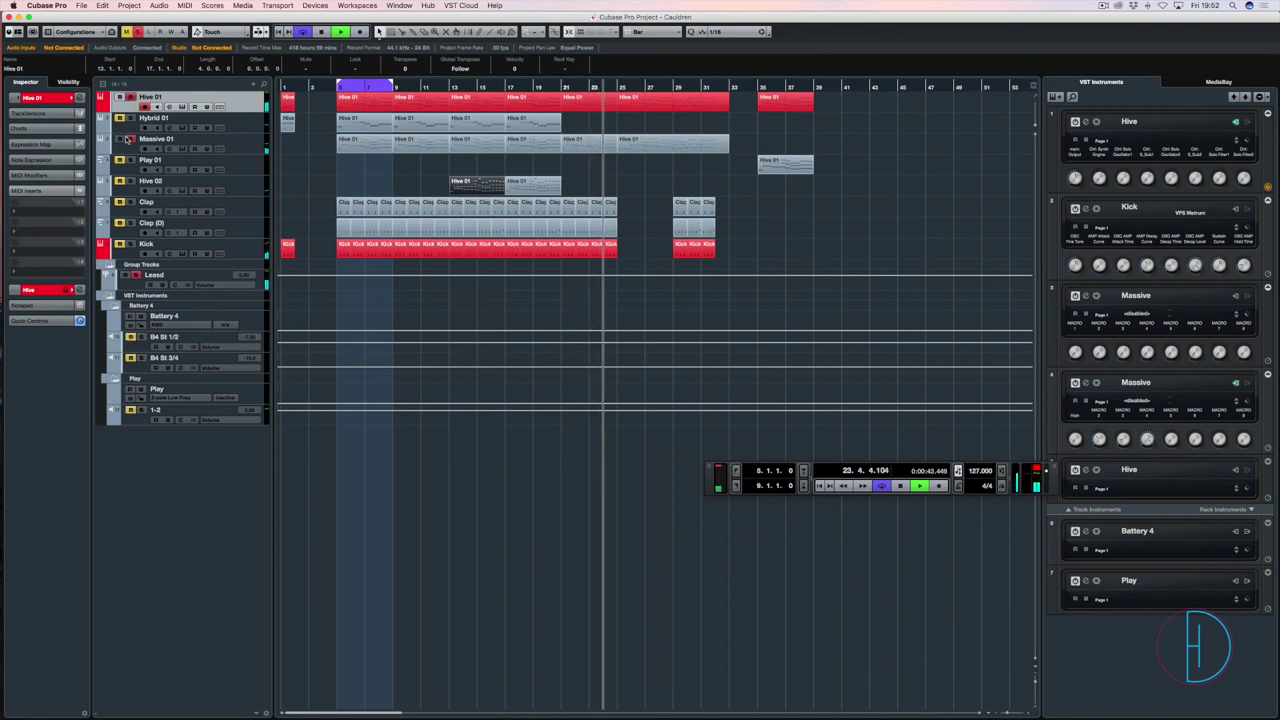
{"action": "key", "text": "space"}
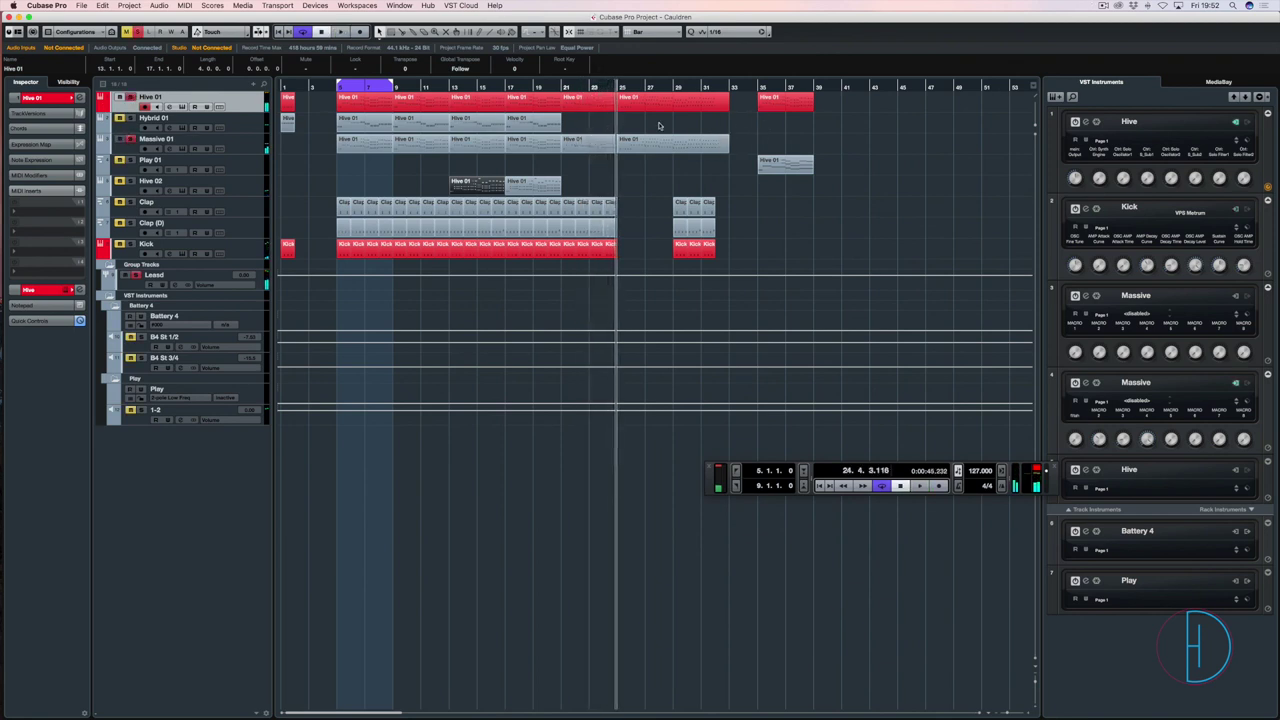